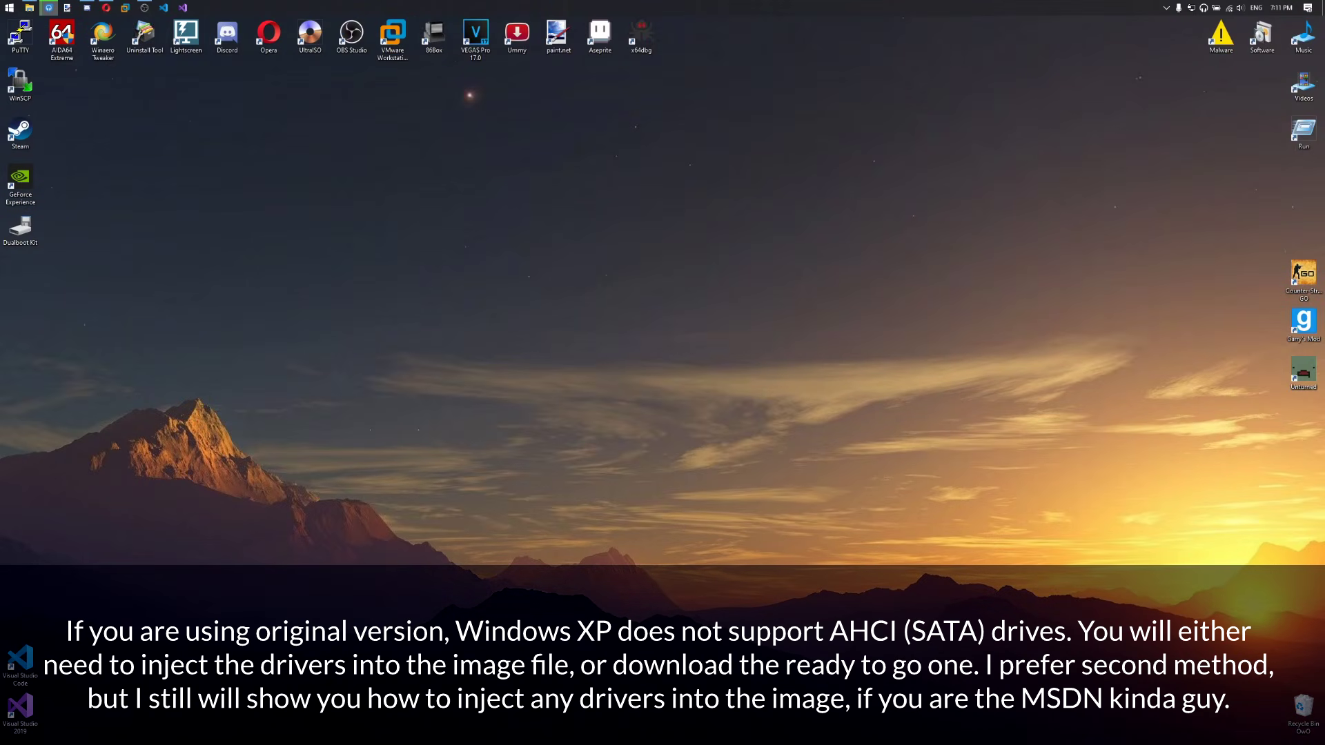
# Open the Dualboot Kit folder and create a folder named Windows XP Files in it
pyautogui.moveTo(446, 190); pyautogui.dragTo(780, 461)
pyautogui.moveTo(483, 250); pyautogui.dragTo(690, 386)
pyautogui.doubleClick(19, 235)
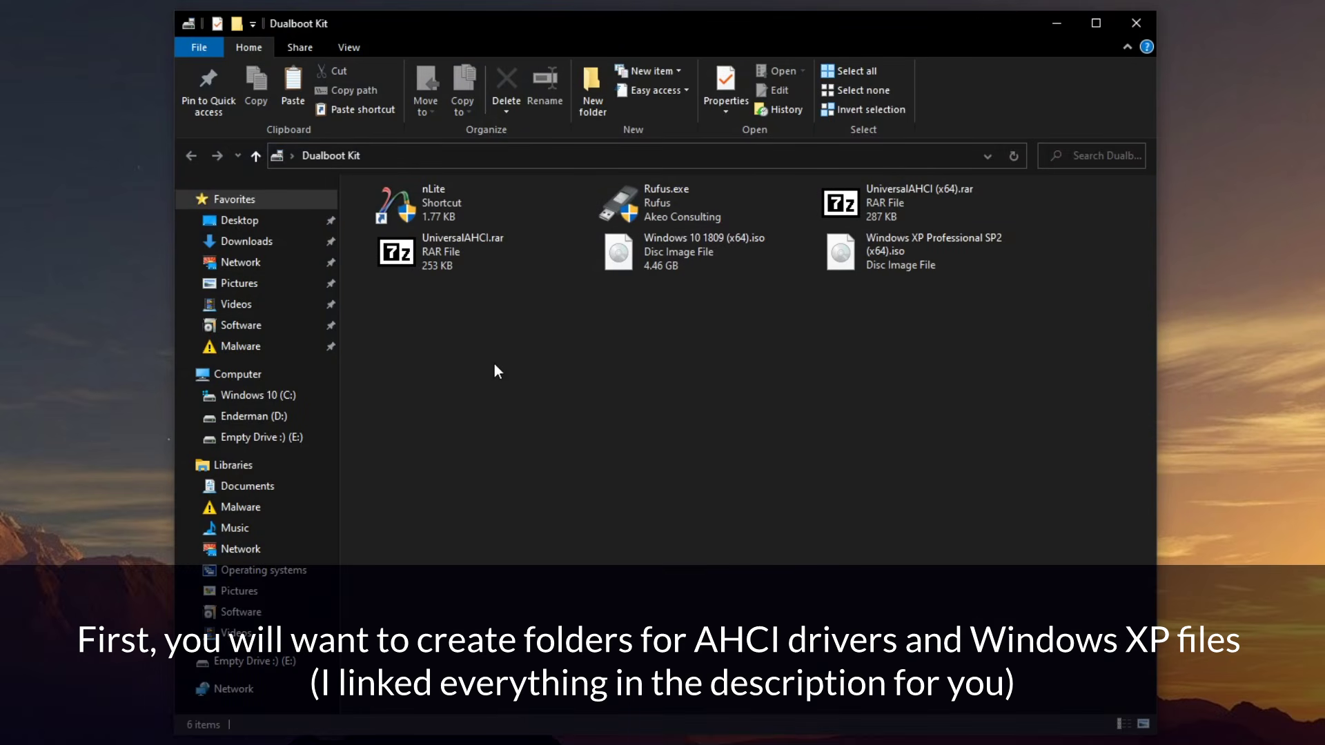
pyautogui.rightClick(495, 363)
pyautogui.moveTo(552, 632)
pyautogui.click(781, 633)
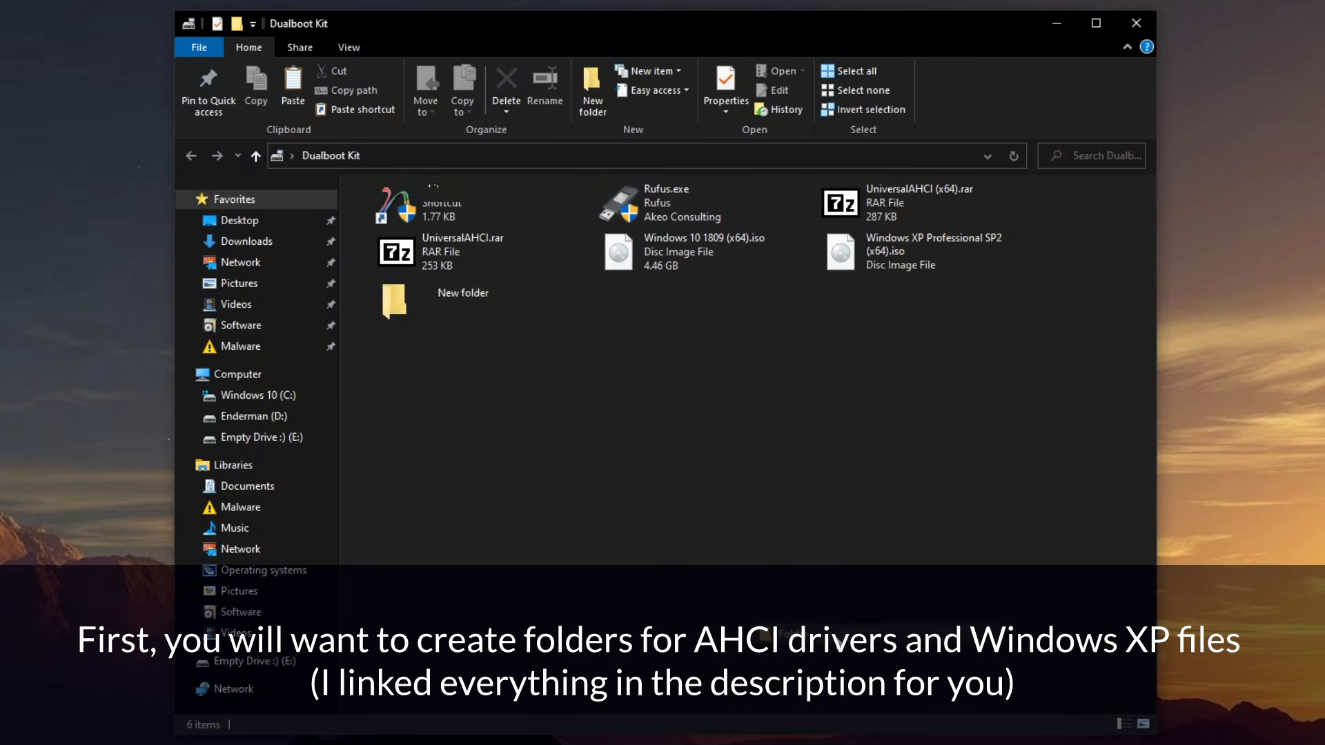
pyautogui.write('Windows XP Files')
pyautogui.press('Return')
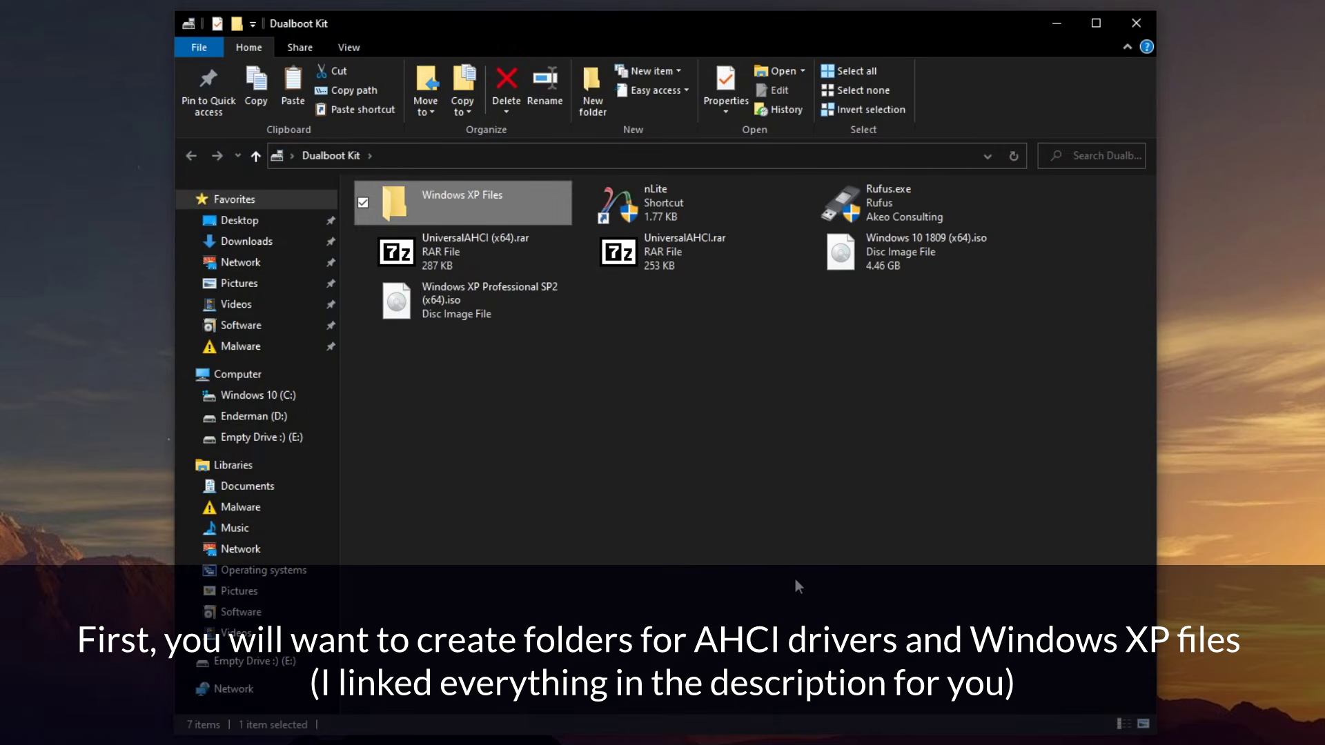
# Create another folder named AHCI driver in the Dualboot Kit folder
pyautogui.rightClick(538, 458)
pyautogui.moveTo(759, 728)
pyautogui.click(862, 730)
pyautogui.write('AHCI driver')
pyautogui.press('Return')
pyautogui.click(808, 637)
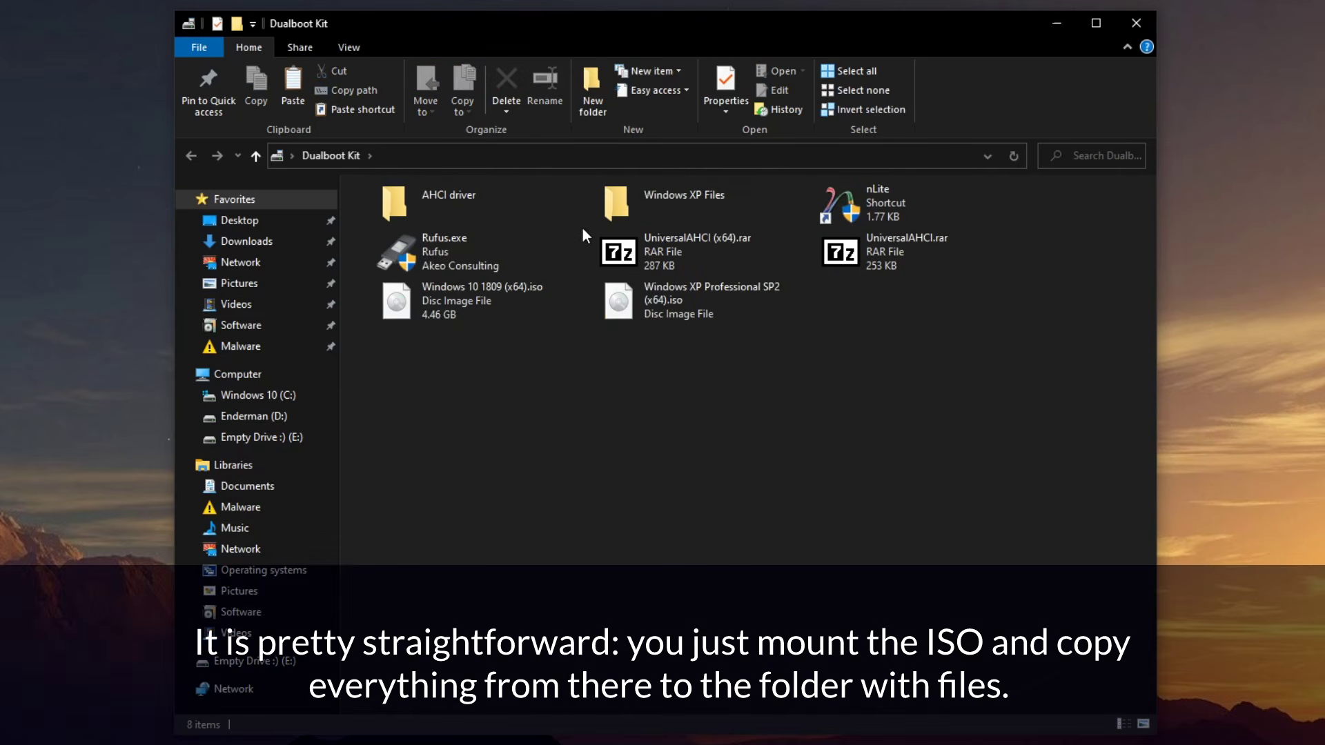
# Mount Windows XP Professional SP2 (x64).iso and copy all of its contents into the Windows XP Files folder
pyautogui.doubleClick(642, 311)
pyautogui.moveTo(577, 507); pyautogui.dragTo(382, 210)
pyautogui.rightClick(412, 250)
pyautogui.click(459, 380)
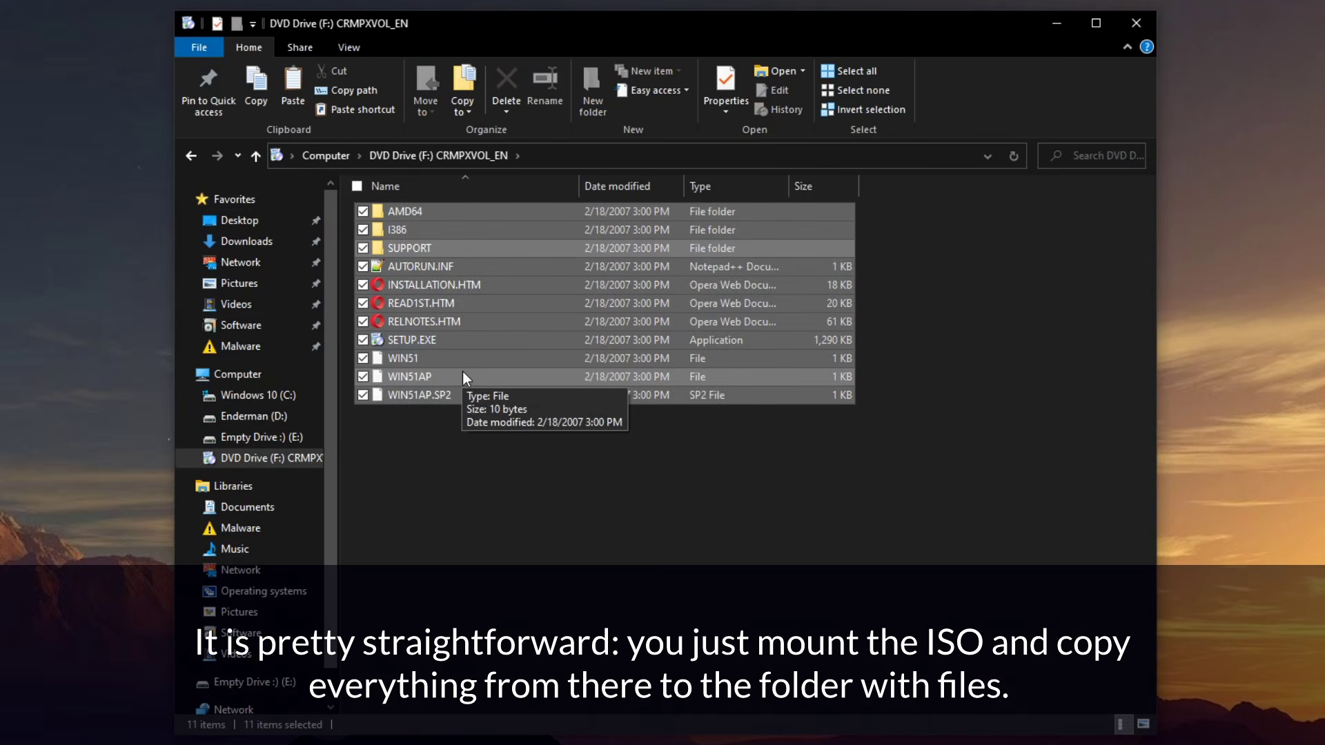
pyautogui.click(255, 155)
pyautogui.doubleClick(680, 222)
pyautogui.rightClick(445, 324)
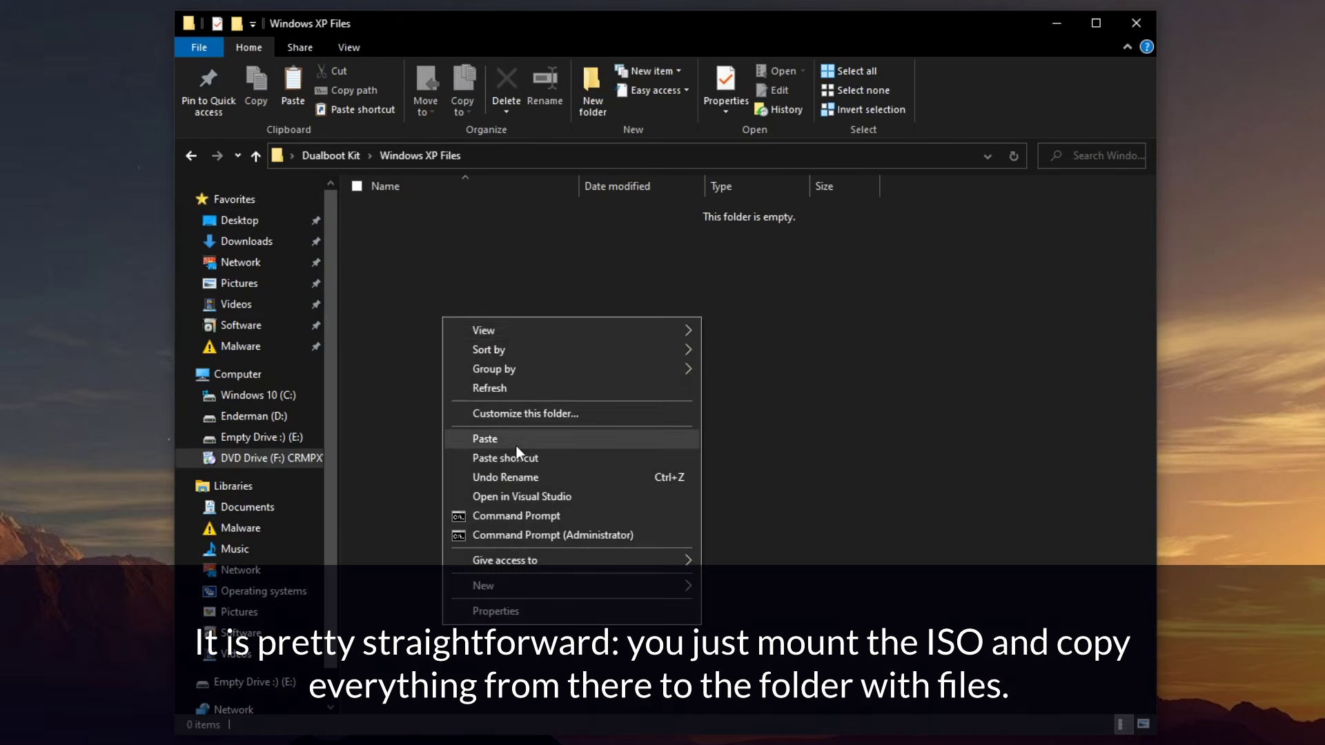
pyautogui.click(517, 439)
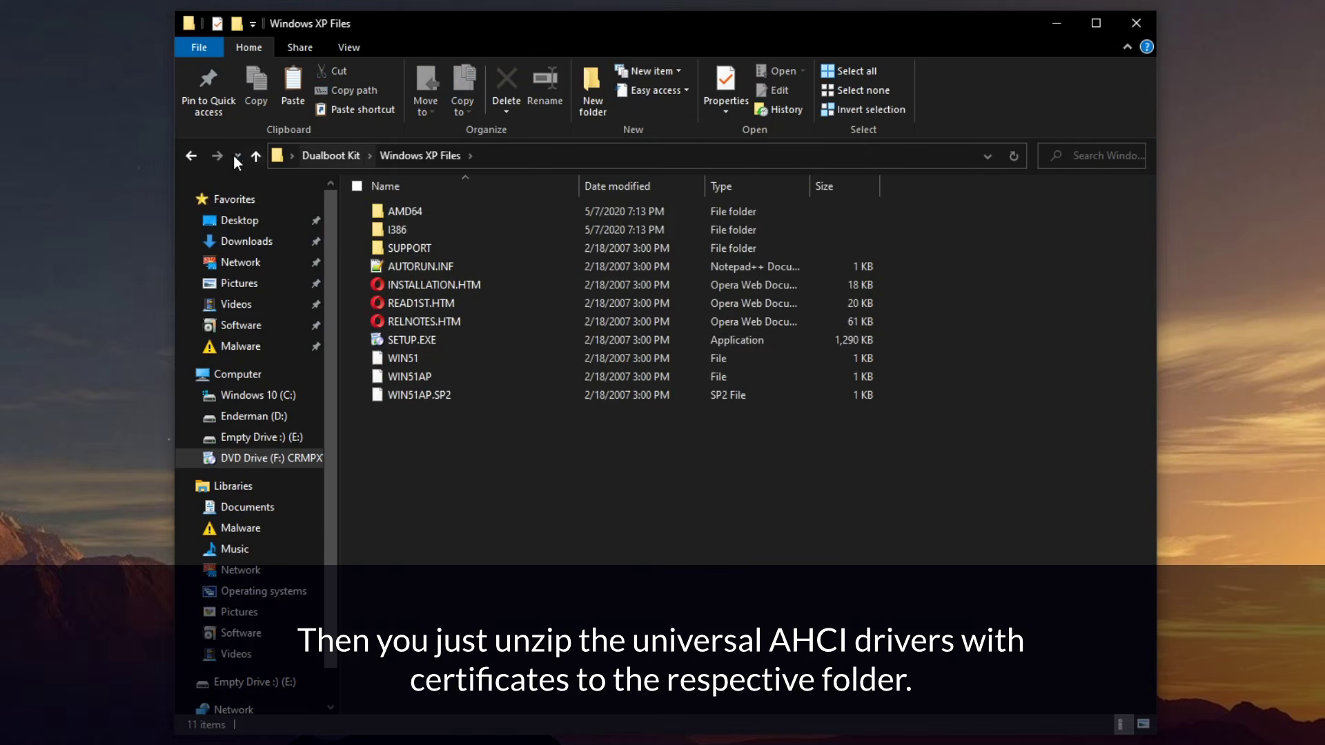
# Extract the Certificate and Driver folders from UniversalAHCI (x64).rar into the AHCI driver folder and return to Dualboot Kit
pyautogui.click(191, 157)
pyautogui.click(575, 422)
pyautogui.doubleClick(619, 242)
pyautogui.moveTo(353, 709); pyautogui.dragTo(439, 194)
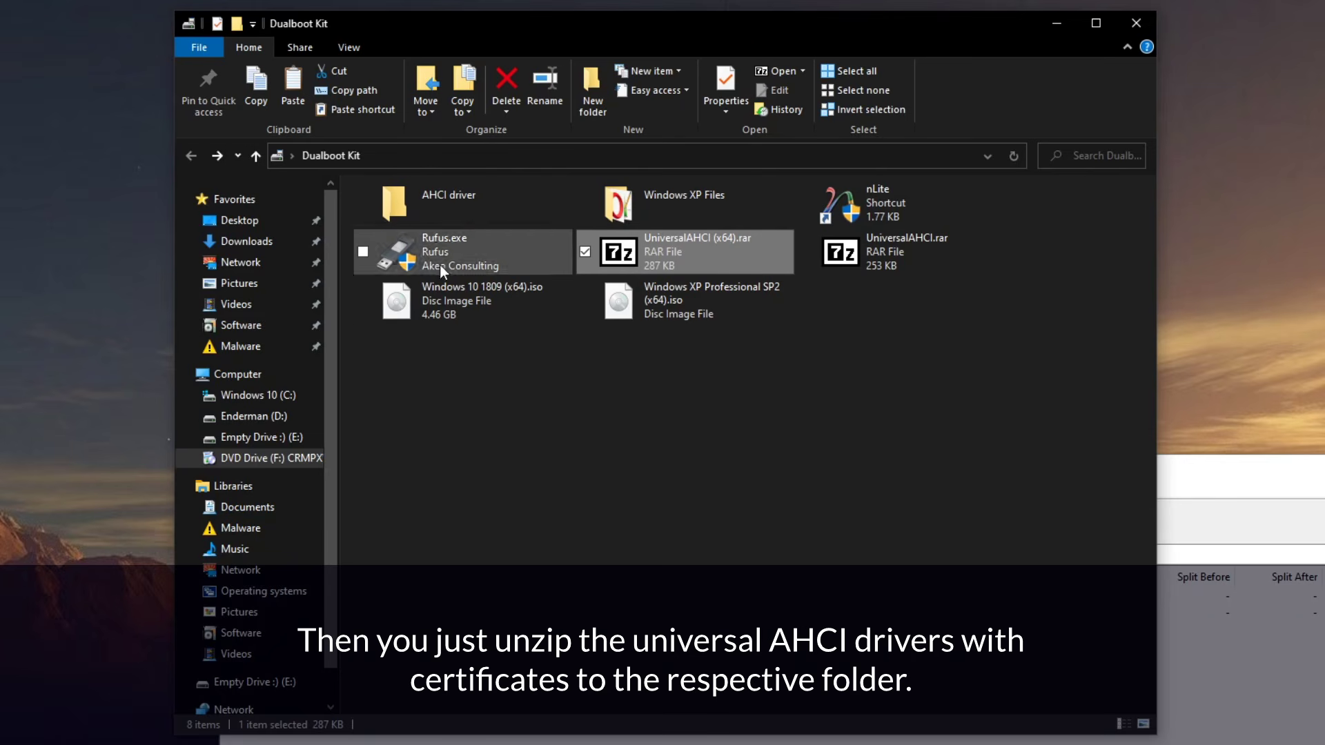
pyautogui.doubleClick(442, 200)
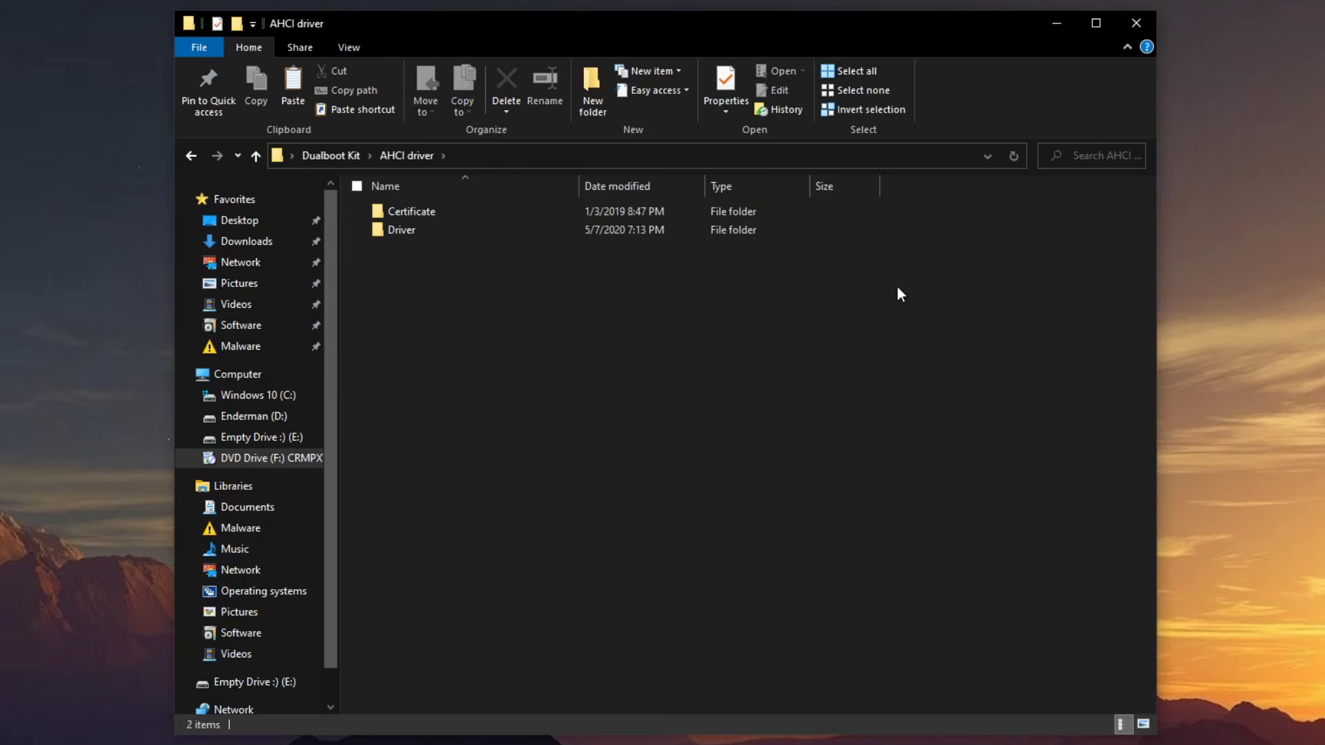
pyautogui.click(191, 156)
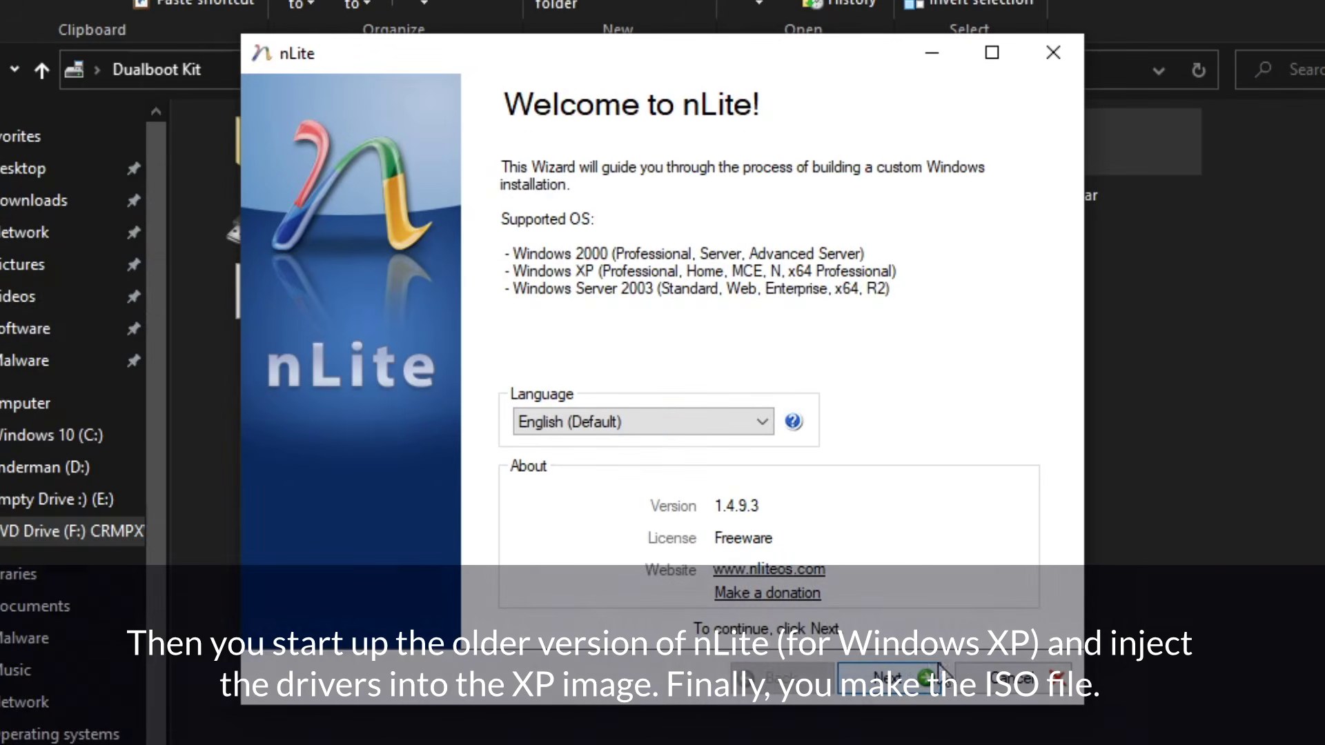
# In nLite, set the Windows installation location to the Windows XP Files folder inside Dualboot Kit
pyautogui.click(942, 673)
pyautogui.click(938, 266)
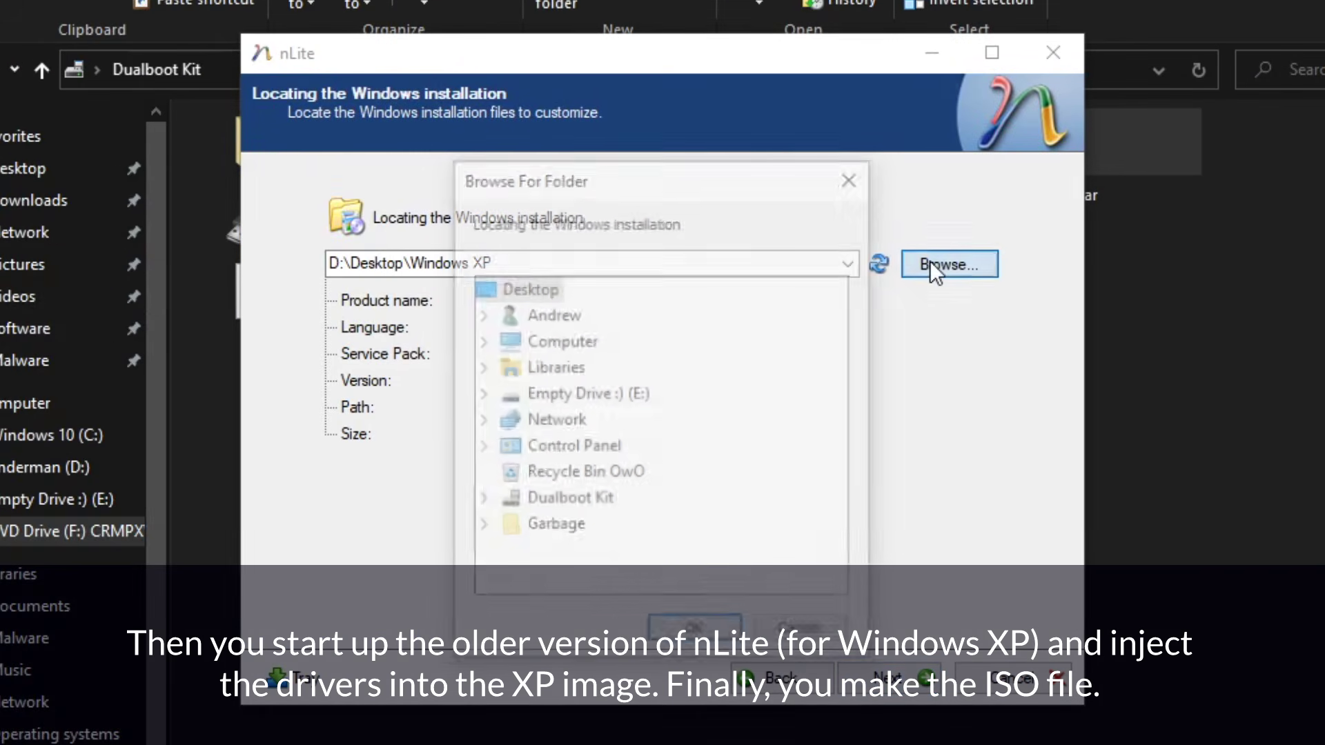
pyautogui.click(481, 501)
pyautogui.doubleClick(533, 553)
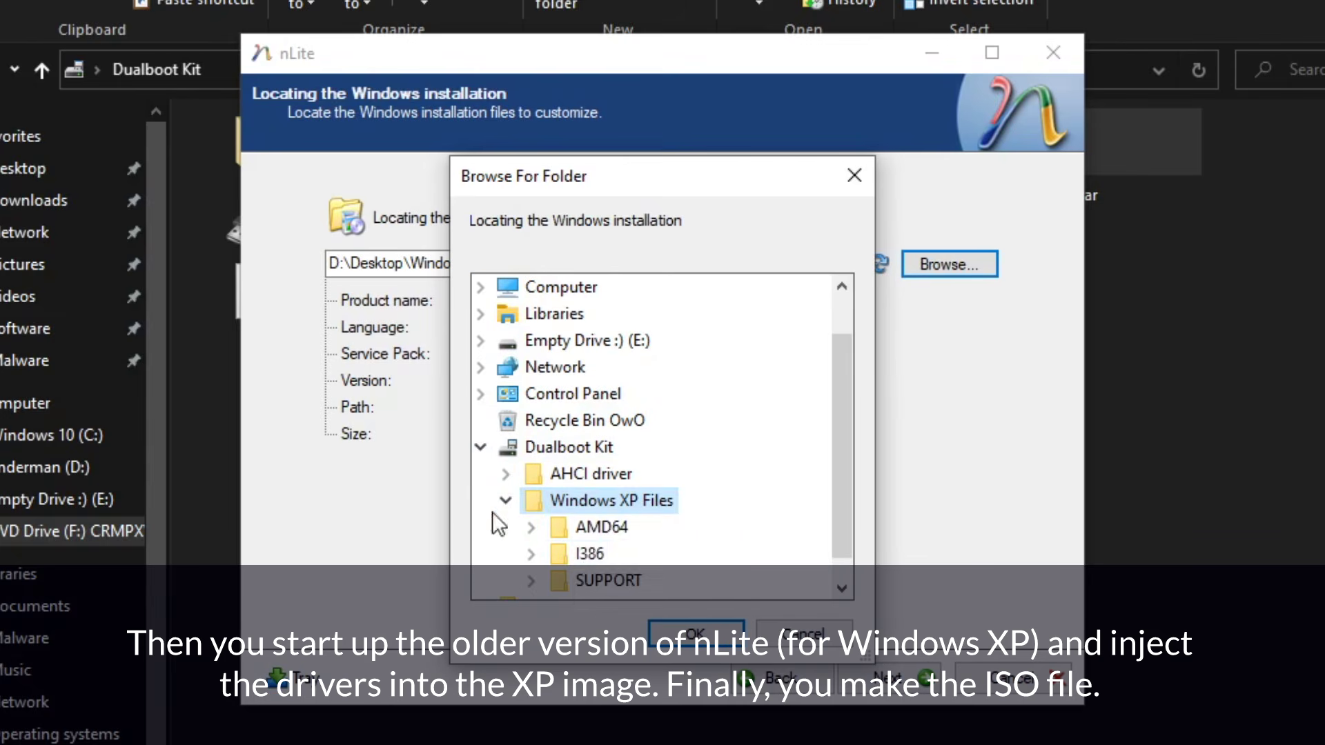
pyautogui.click(696, 631)
pyautogui.click(889, 678)
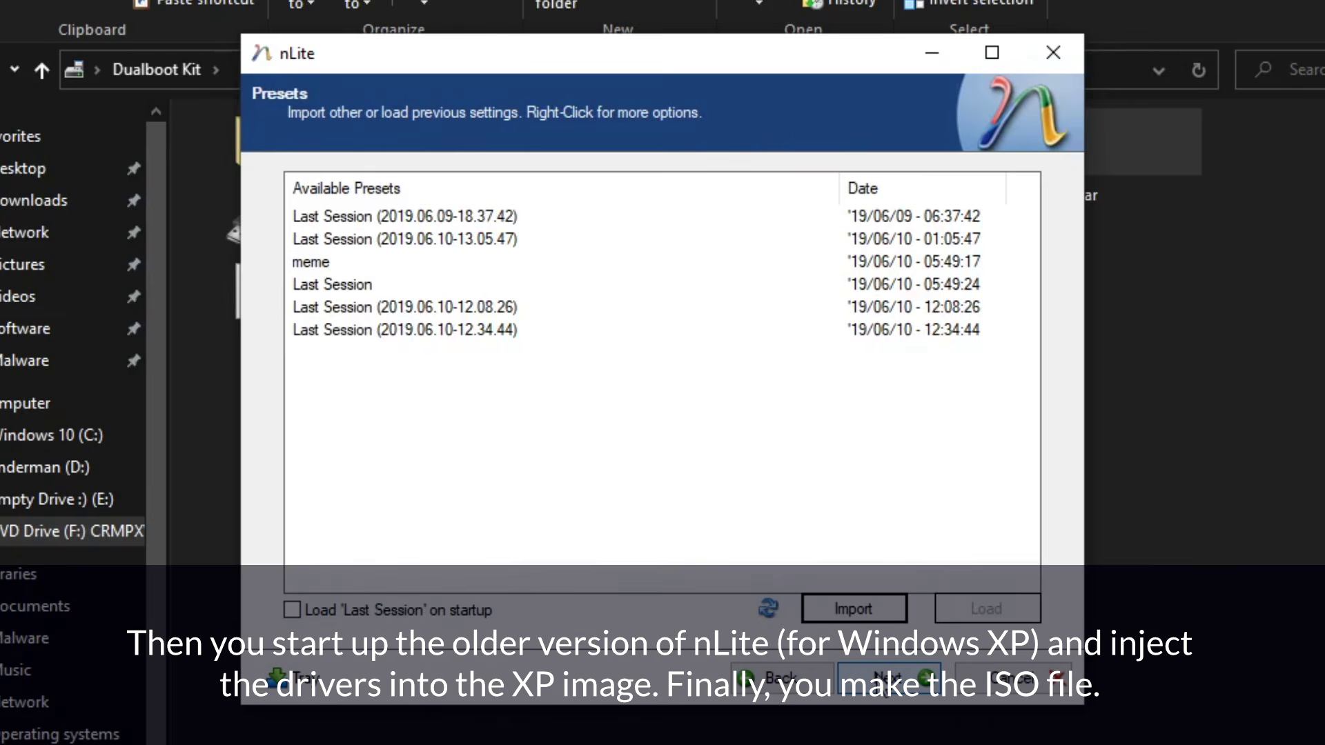
# Skip the presets and choose the Drivers and Bootable ISO tasks for the customization
pyautogui.click(889, 677)
pyautogui.click(659, 527)
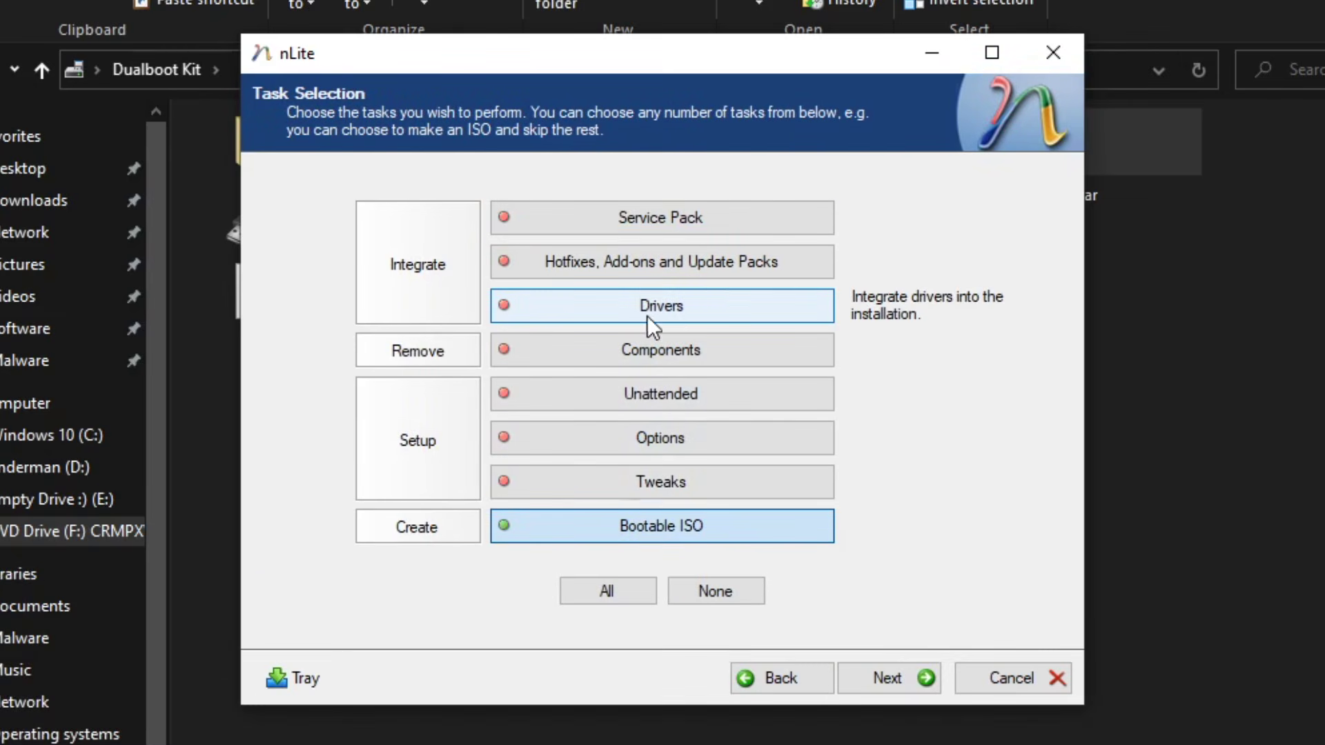
pyautogui.click(629, 319)
pyautogui.click(896, 681)
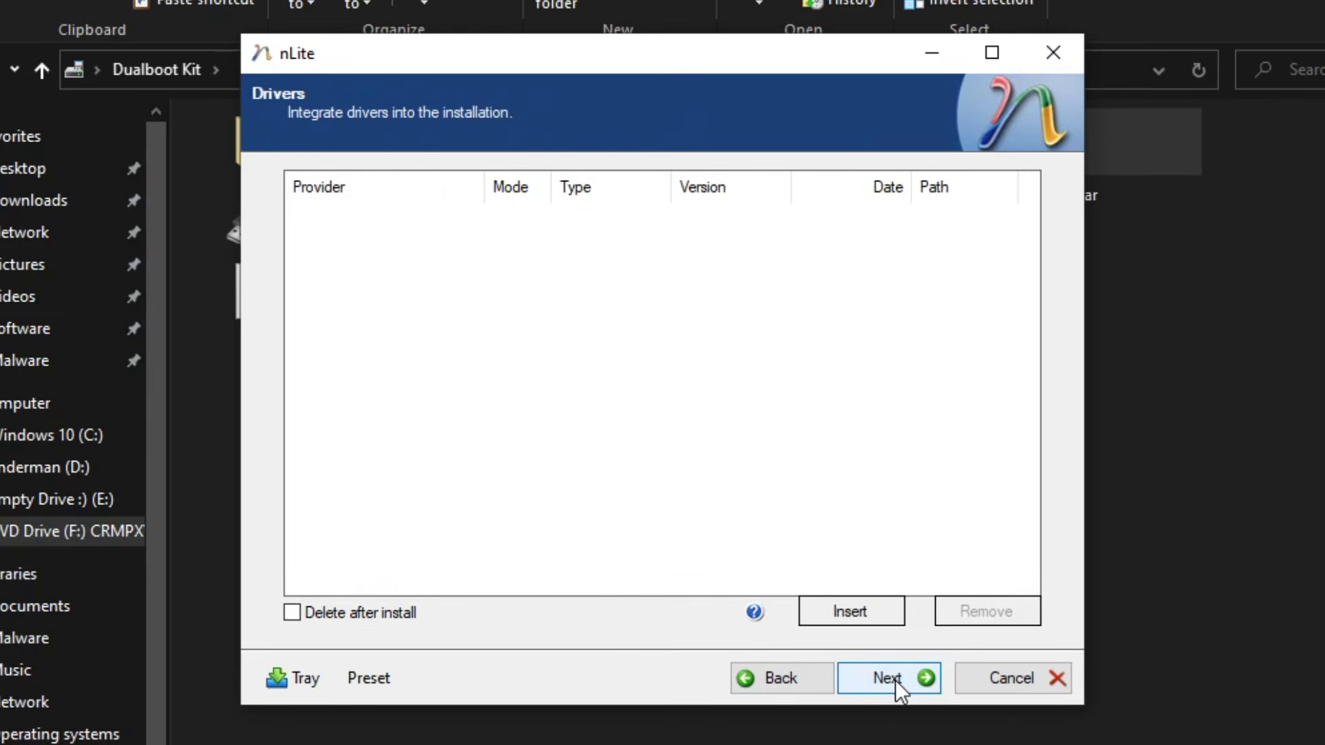
# Insert the driver folder AHCI driver\Driver from Dualboot Kit for integration
pyautogui.click(847, 614)
pyautogui.click(480, 501)
pyautogui.click(546, 524)
pyautogui.click(695, 633)
pyautogui.click(572, 149)
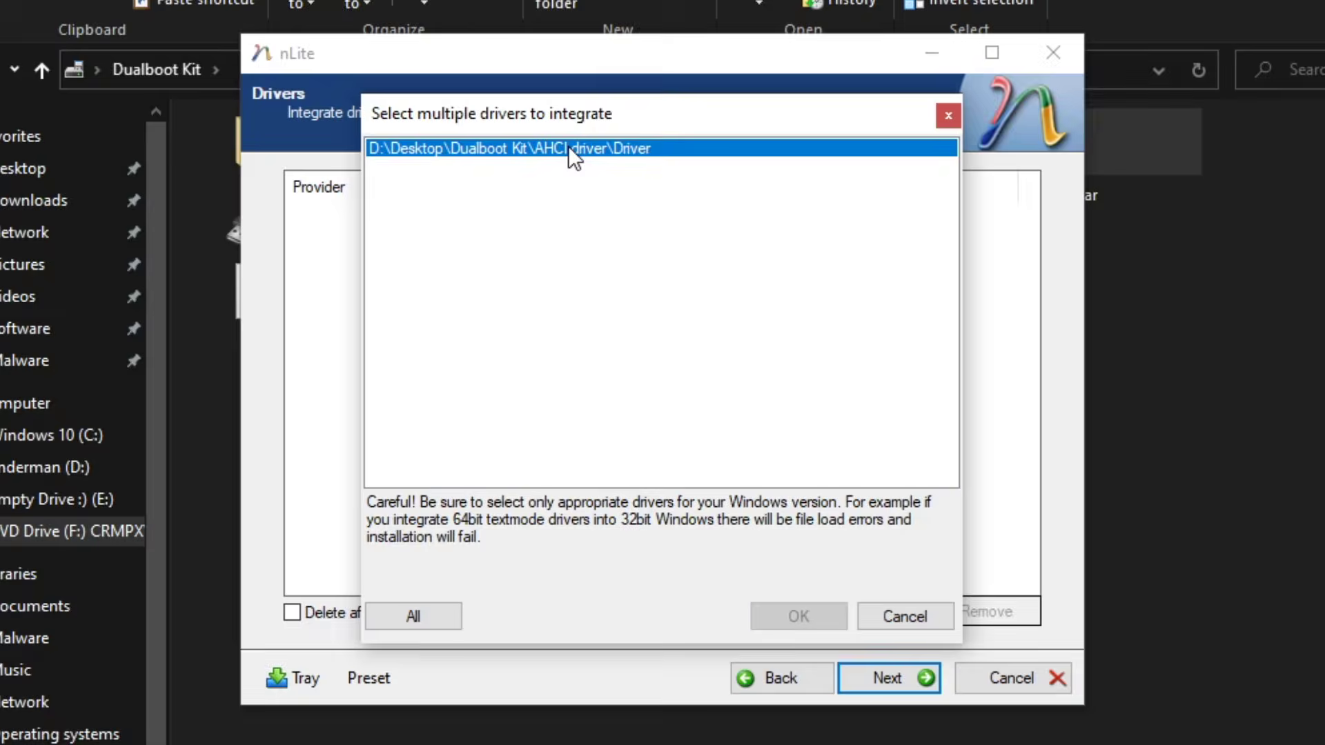
pyautogui.click(787, 615)
# Select all SATA AHCI controllers in the textmode integration options and apply the driver integration to the installation
pyautogui.click(522, 354)
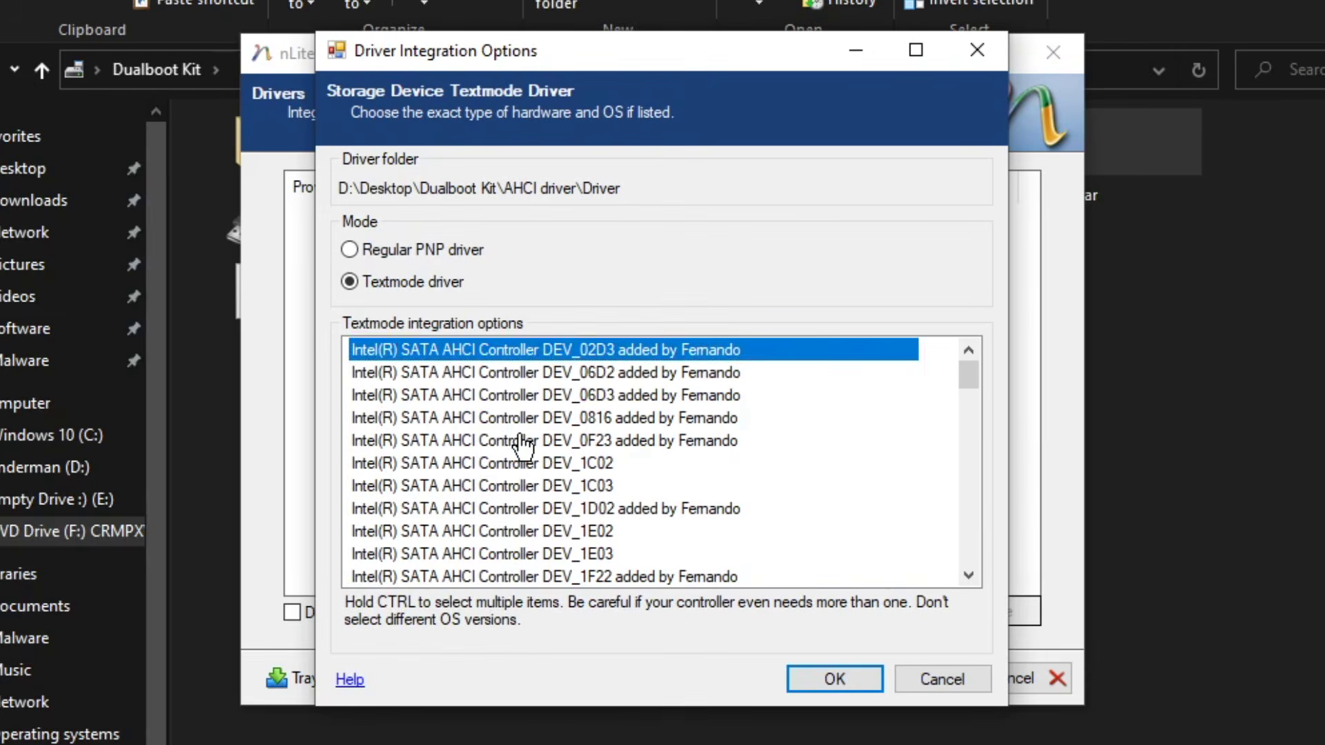
pyautogui.hotkey('ctrl', 'a')
pyautogui.click(800, 677)
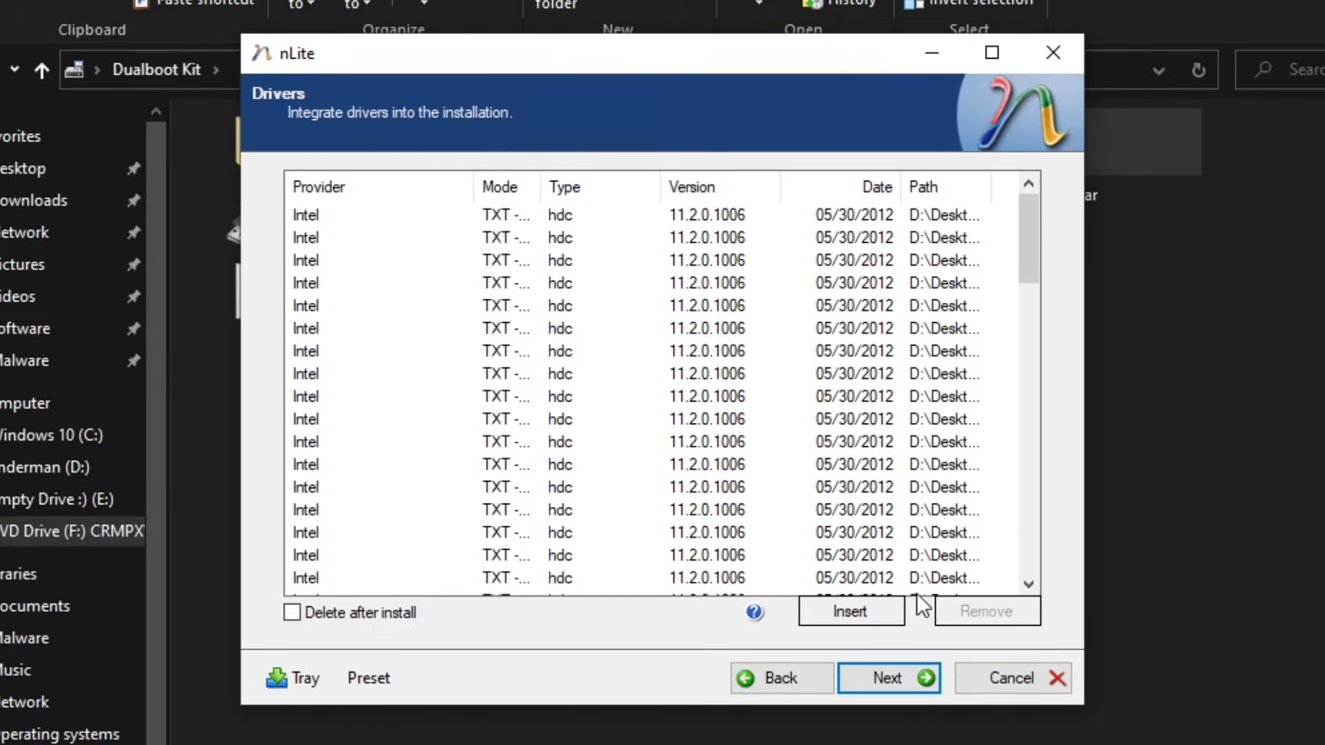
pyautogui.click(885, 676)
pyautogui.click(641, 472)
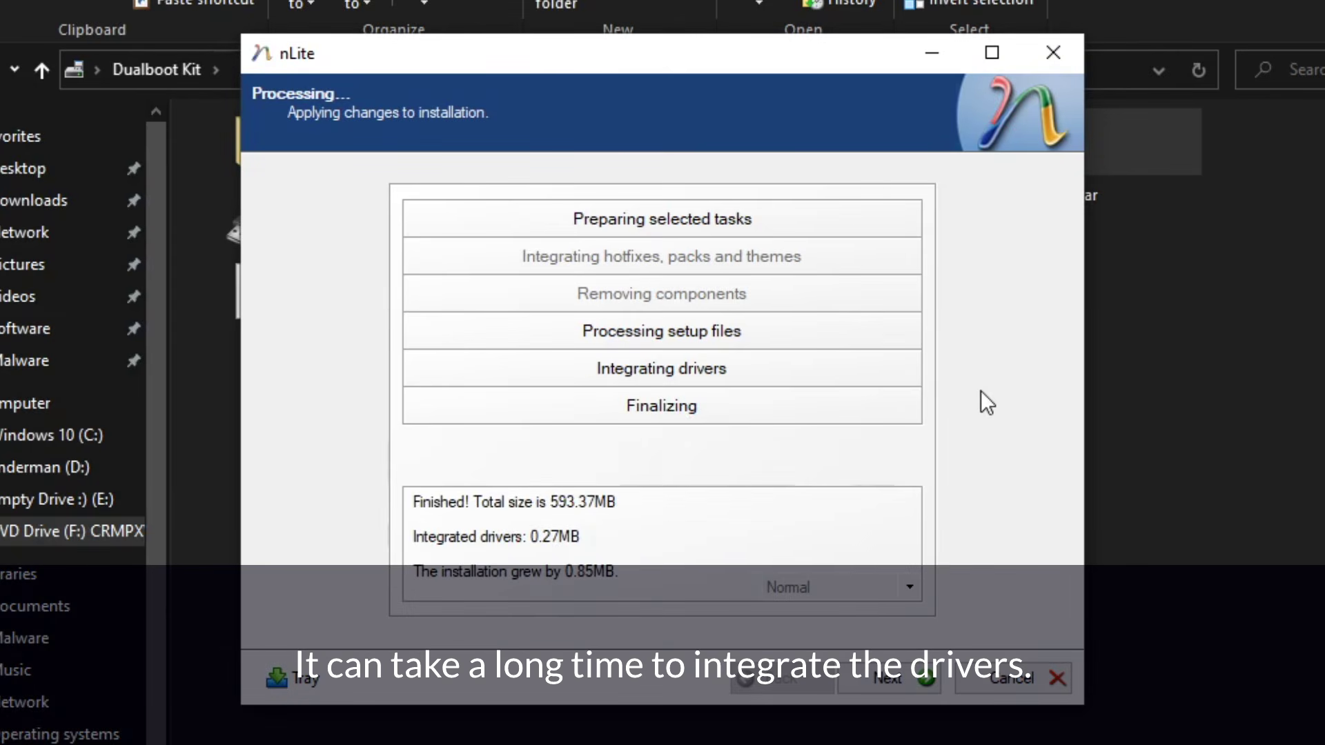
# Continue to the bootable ISO settings and set the image label to WindowsXP64
pyautogui.click(921, 680)
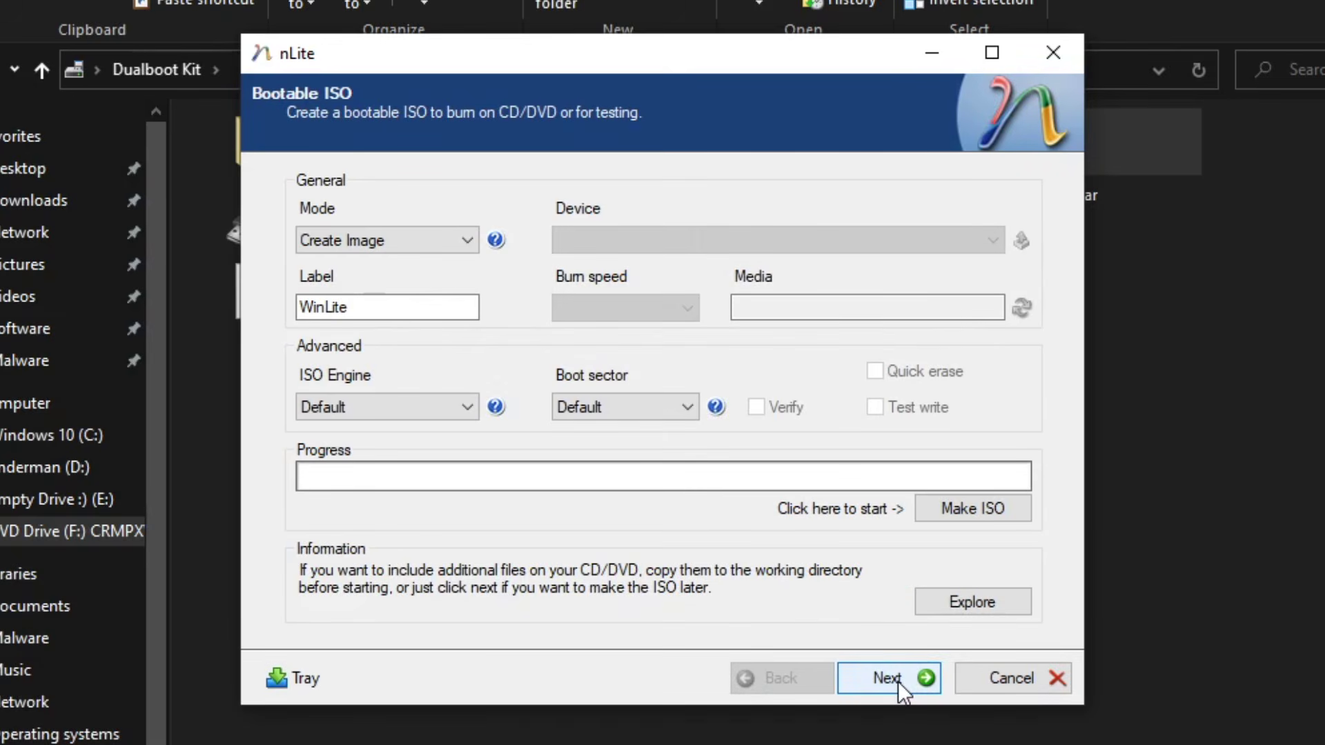
pyautogui.click(379, 306)
pyautogui.doubleClick(379, 306)
pyautogui.write('WindowsXP64')
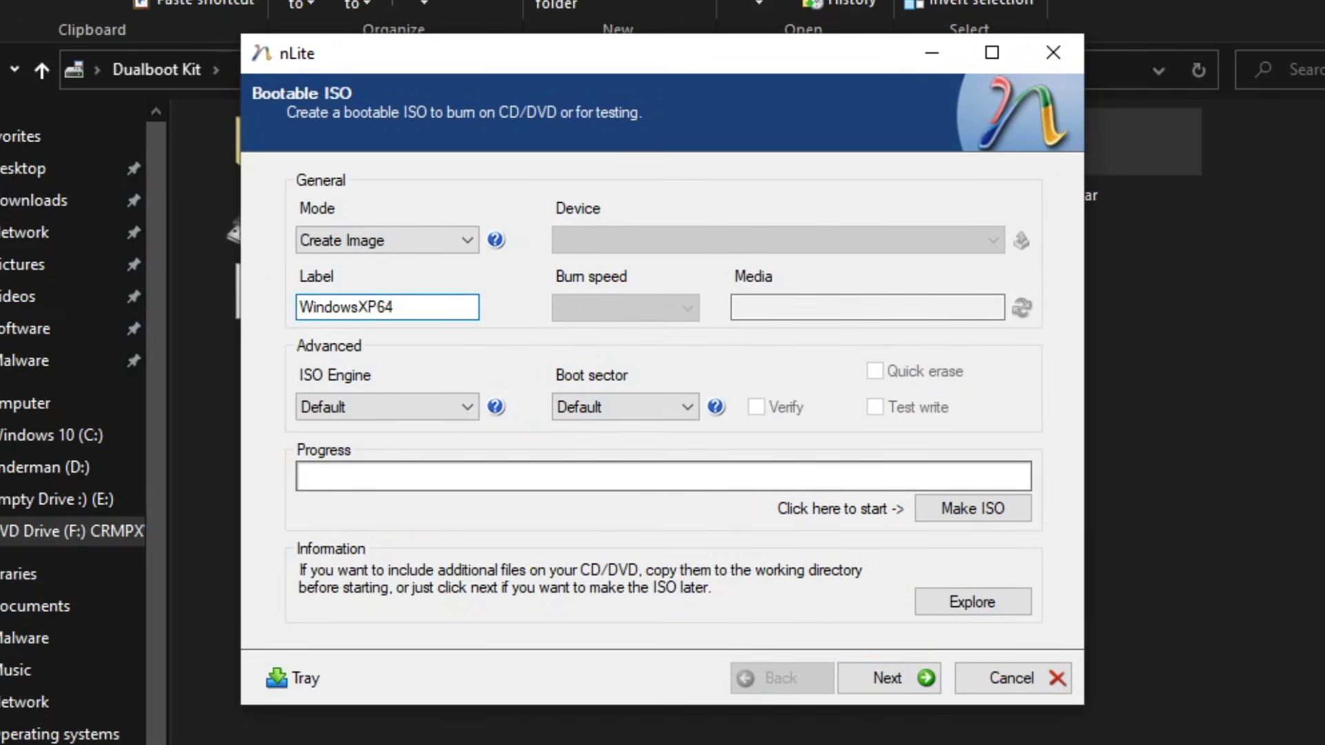
# Make the ISO as Windows XP x64 Modded.iso in the desktop's Dualboot Kit folder and finish the wizard
pyautogui.click(977, 518)
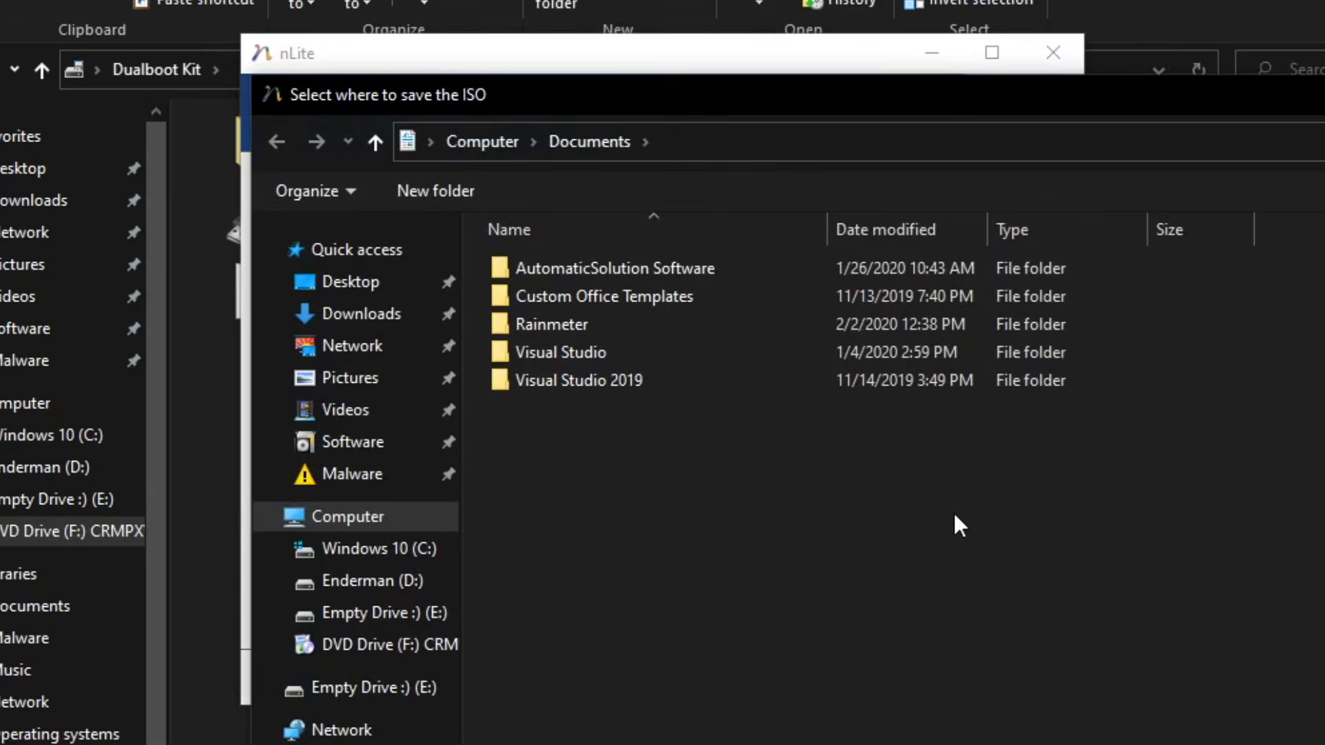
pyautogui.click(351, 282)
pyautogui.doubleClick(578, 271)
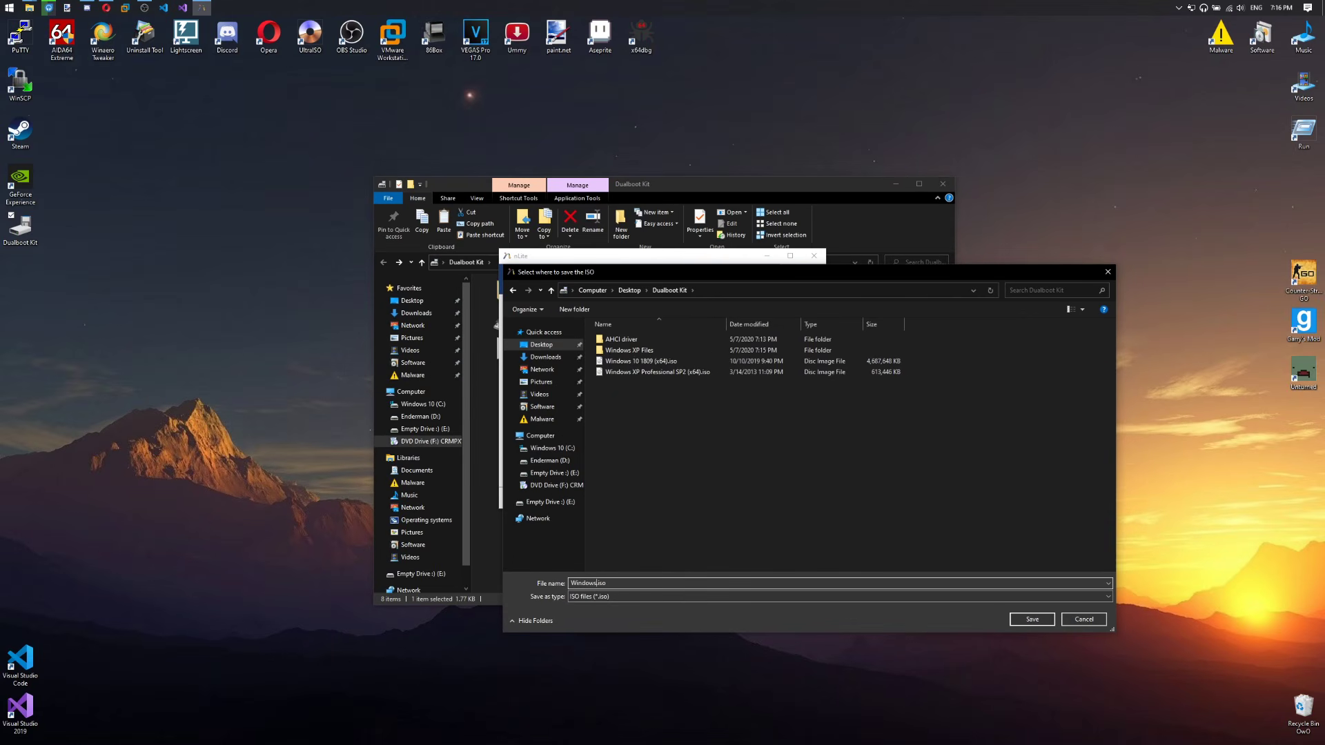
pyautogui.write('XP ')
pyautogui.write('x64 Modded')
pyautogui.press('Return')
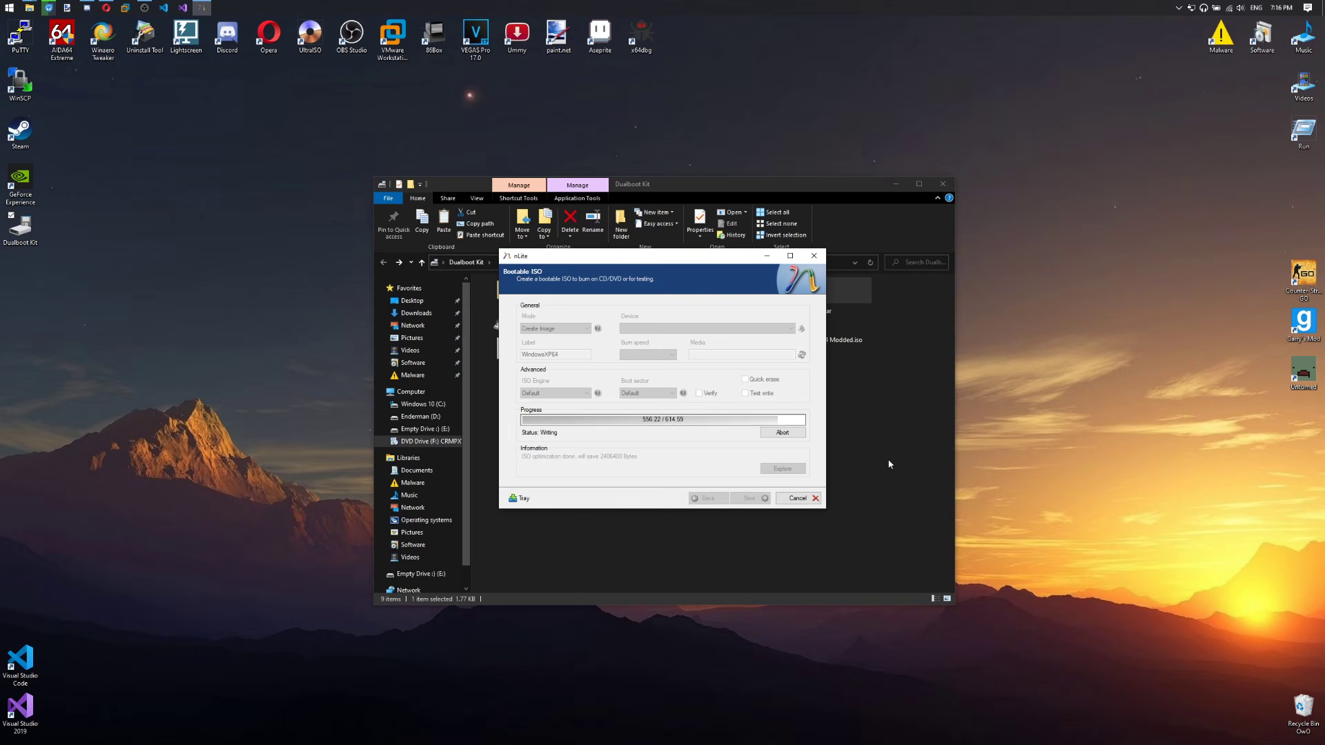
pyautogui.click(748, 498)
pyautogui.click(754, 499)
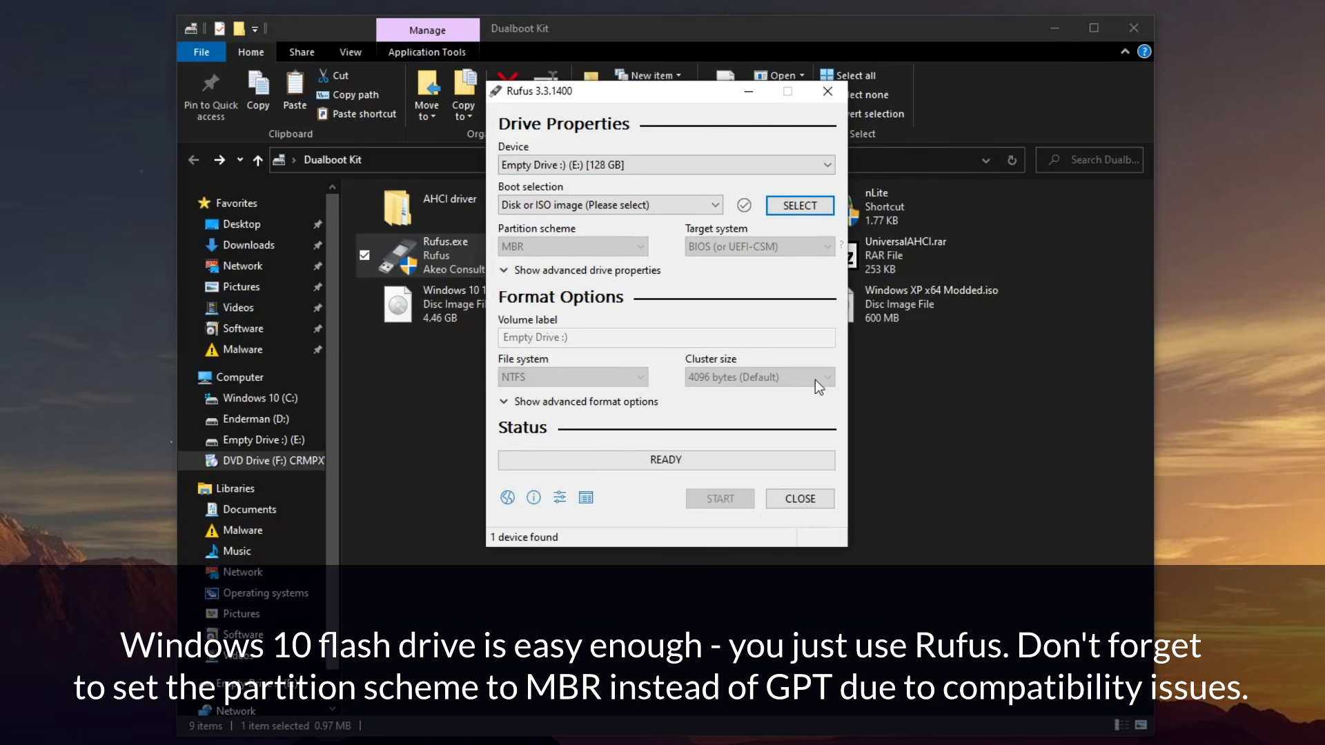
# In Rufus, select Windows 10 1809 (x64).iso from the Dualboot Kit folder as the boot image
pyautogui.click(795, 204)
pyautogui.click(558, 238)
pyautogui.doubleClick(697, 228)
pyautogui.doubleClick(720, 268)
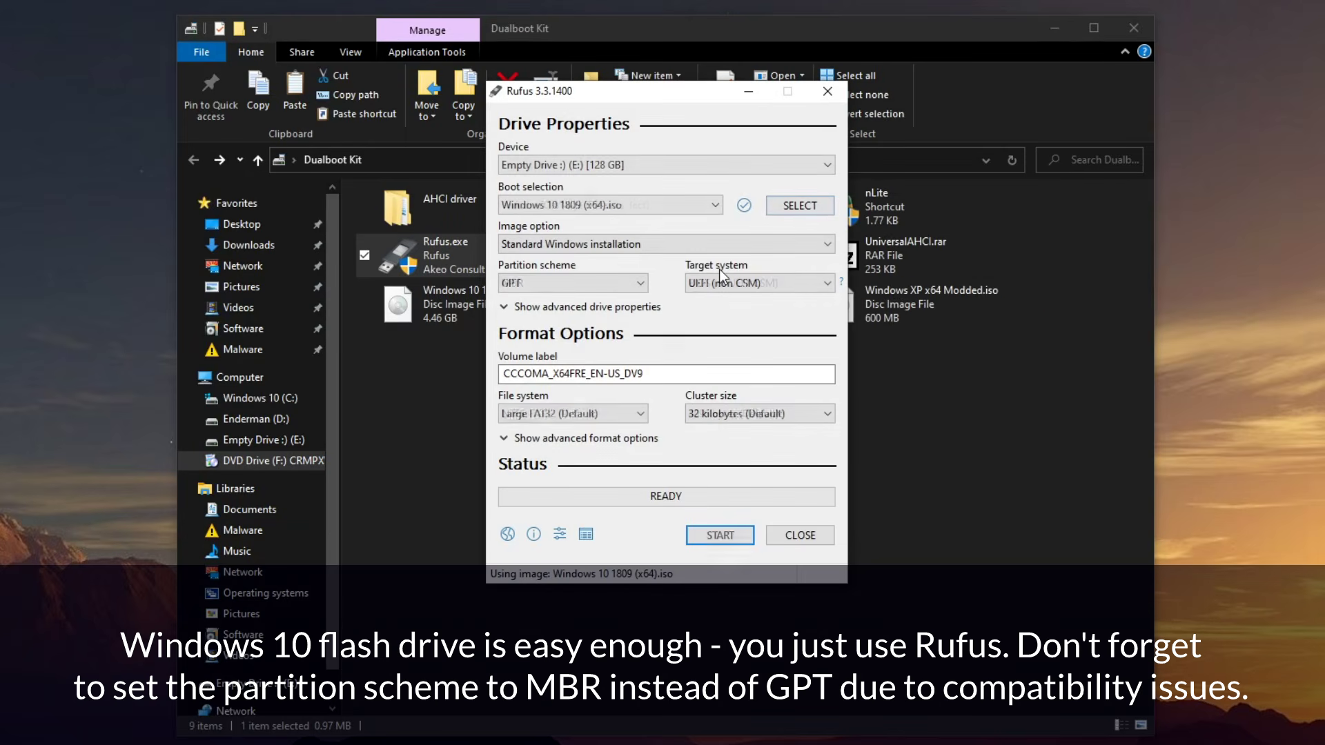
# Set the partition scheme to MBR and the volume label to Windows 10, and start writing the flash drive
pyautogui.click(524, 284)
pyautogui.click(527, 302)
pyautogui.moveTo(647, 375); pyautogui.dragTo(599, 377)
pyautogui.hotkey('ctrl', 'a')
pyautogui.write('Windows 10')
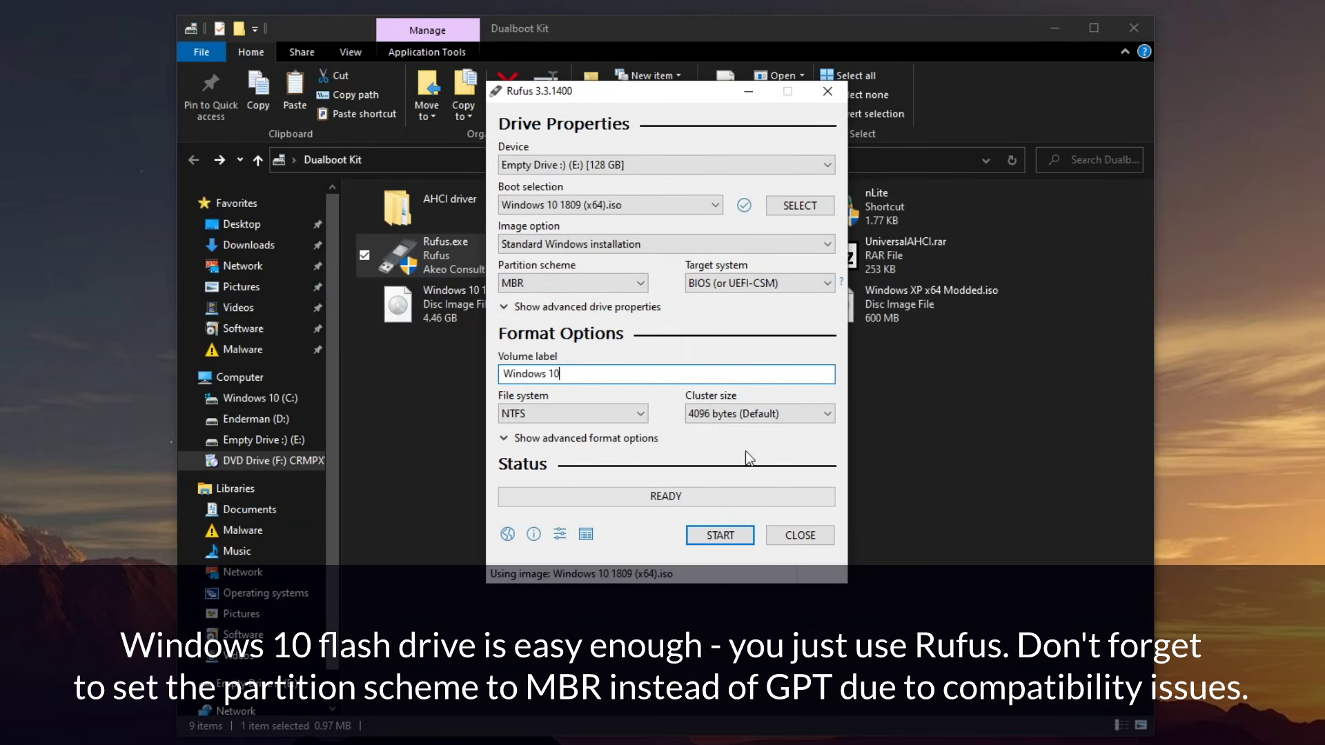
pyautogui.click(720, 535)
pyautogui.click(718, 432)
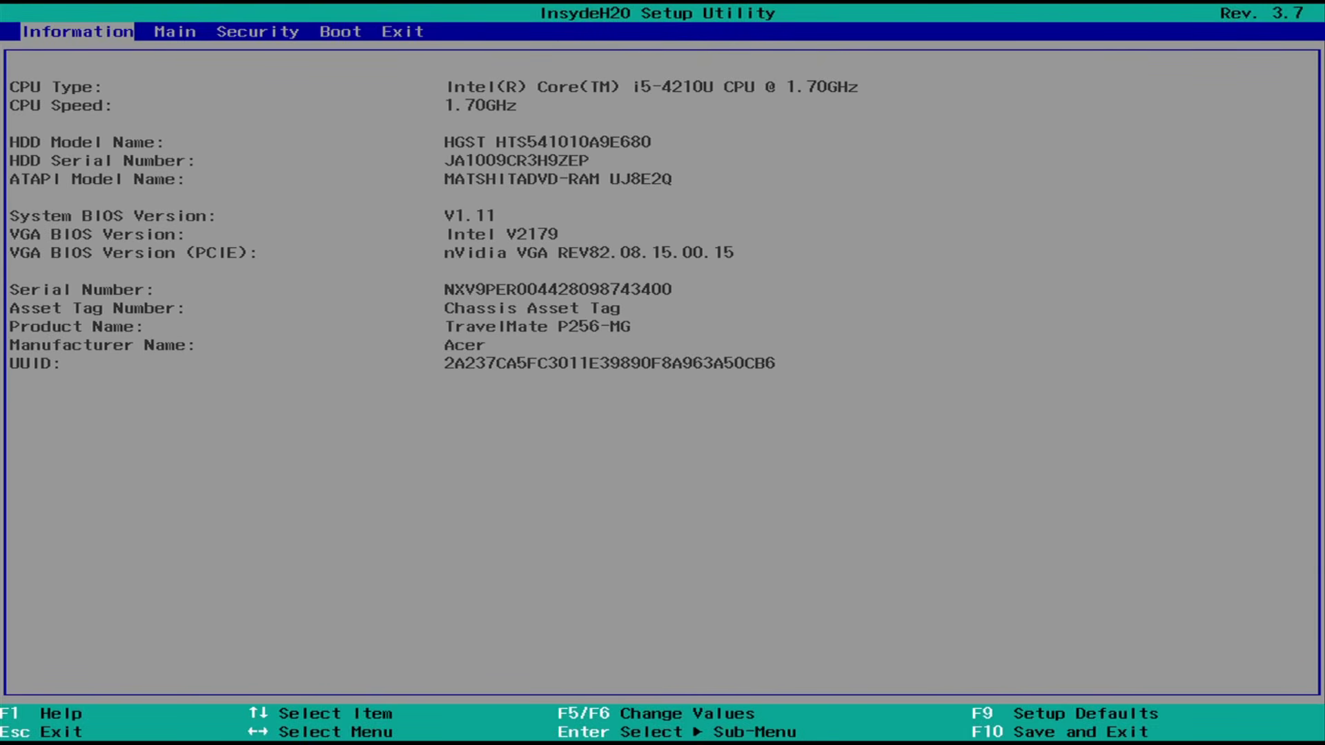
# In the BIOS boot priority order, move USB HDD to first and ATAPI CDROM to second, and save and exit
pyautogui.press('Right')
pyautogui.press('Right')
pyautogui.press('Right')
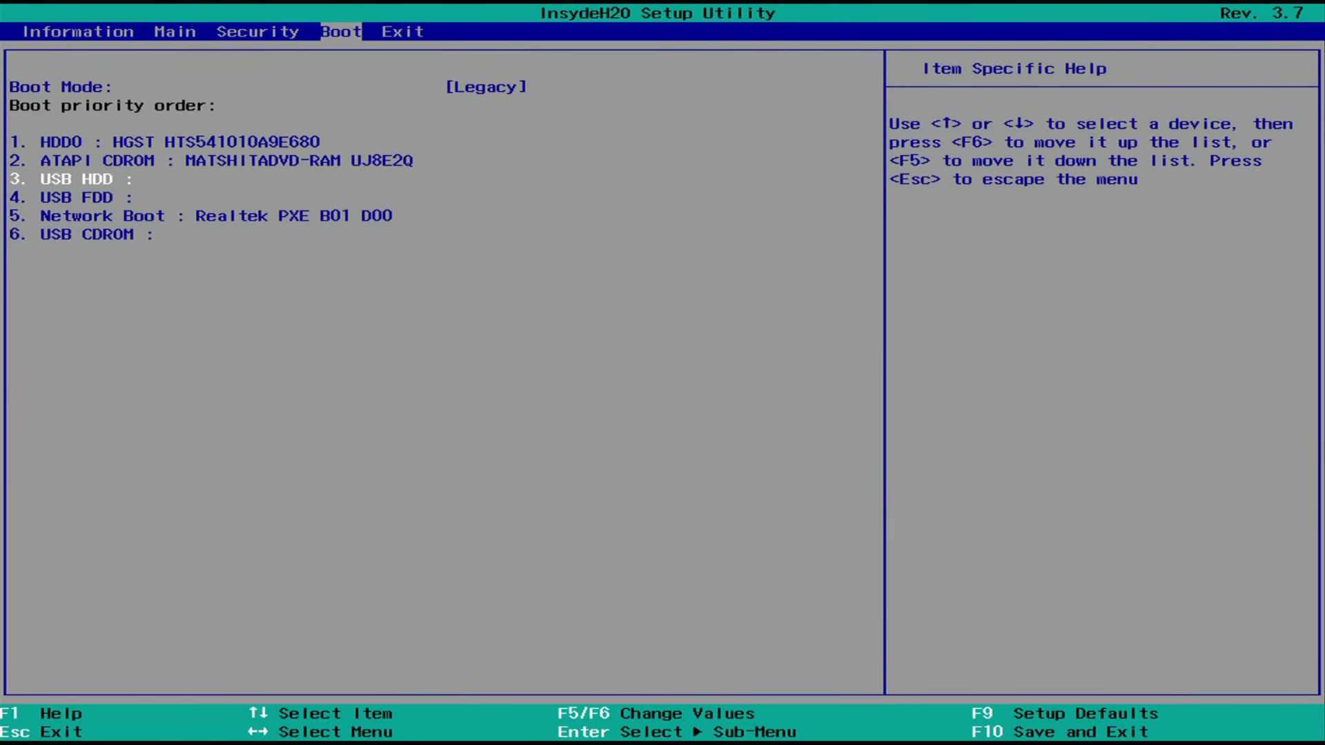
pyautogui.press('F6')
pyautogui.press('F6')
pyautogui.press('Down')
pyautogui.press('Down')
pyautogui.press('F6')
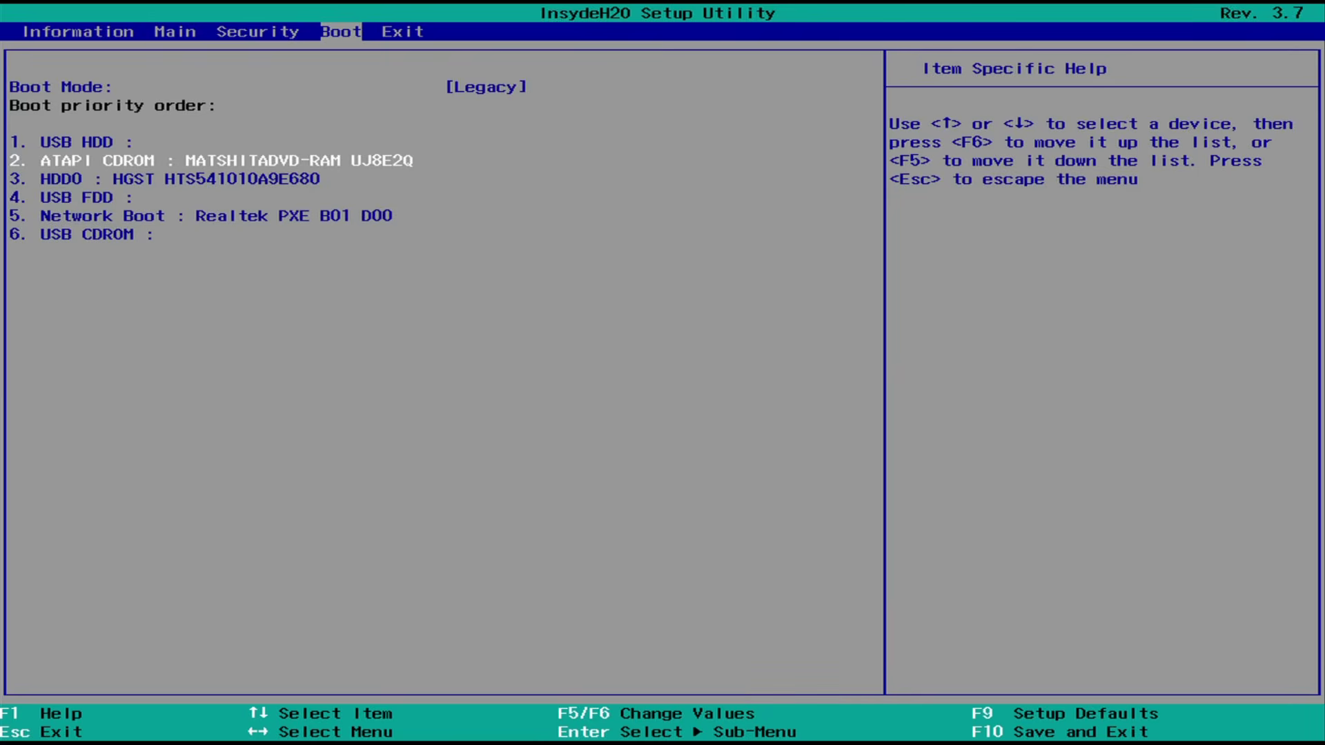
pyautogui.press('F10')
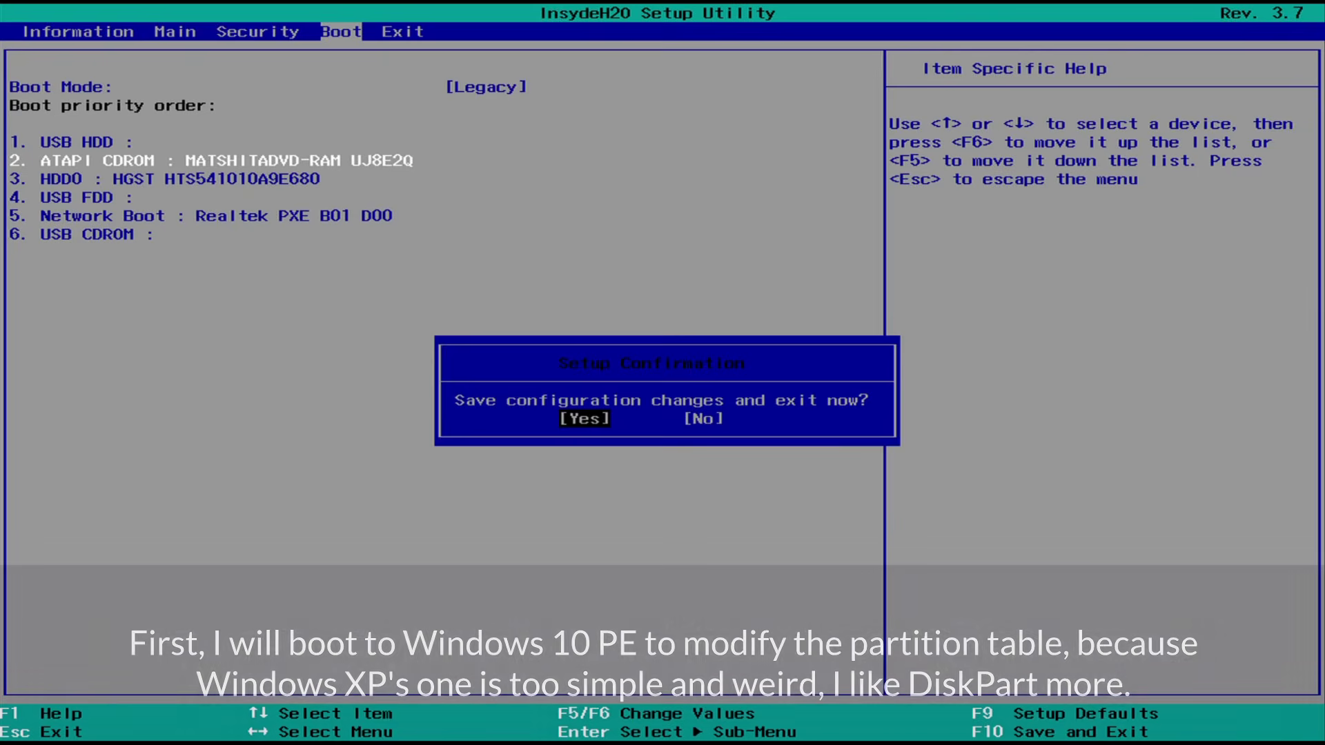
pyautogui.press('Return')
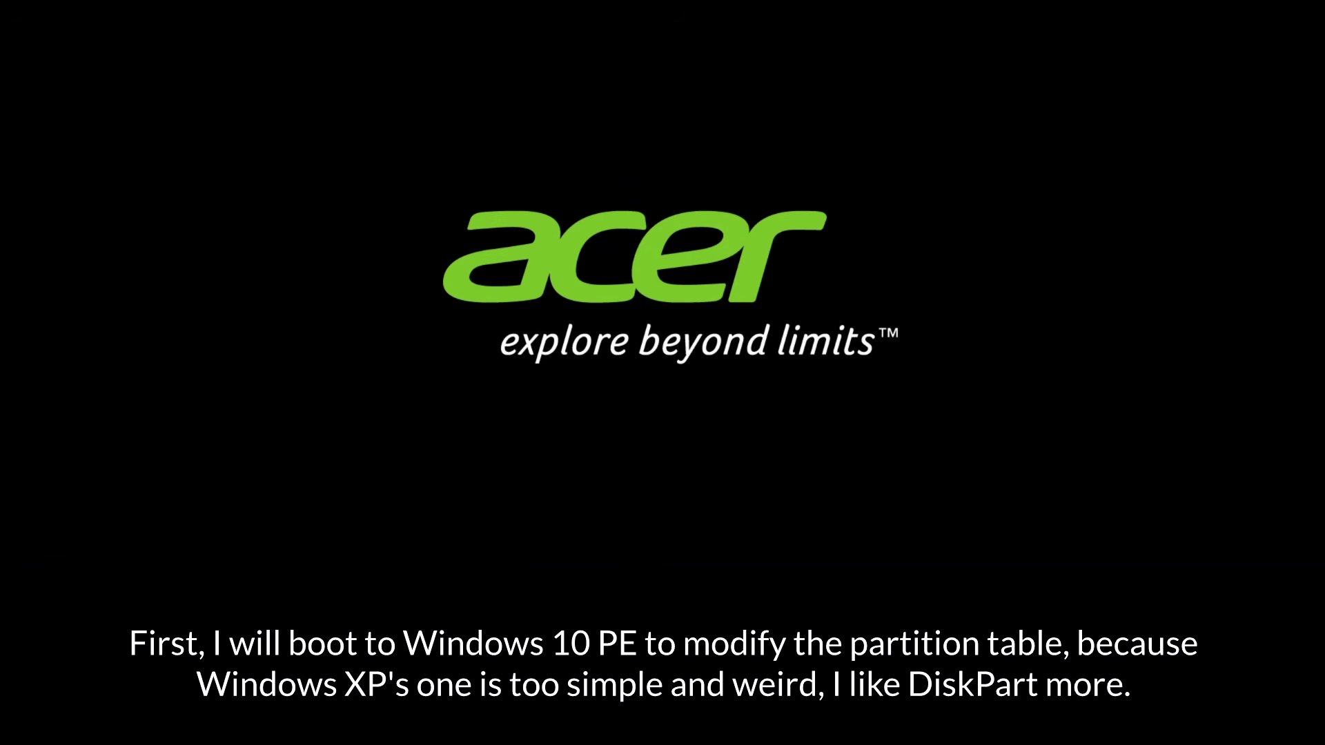
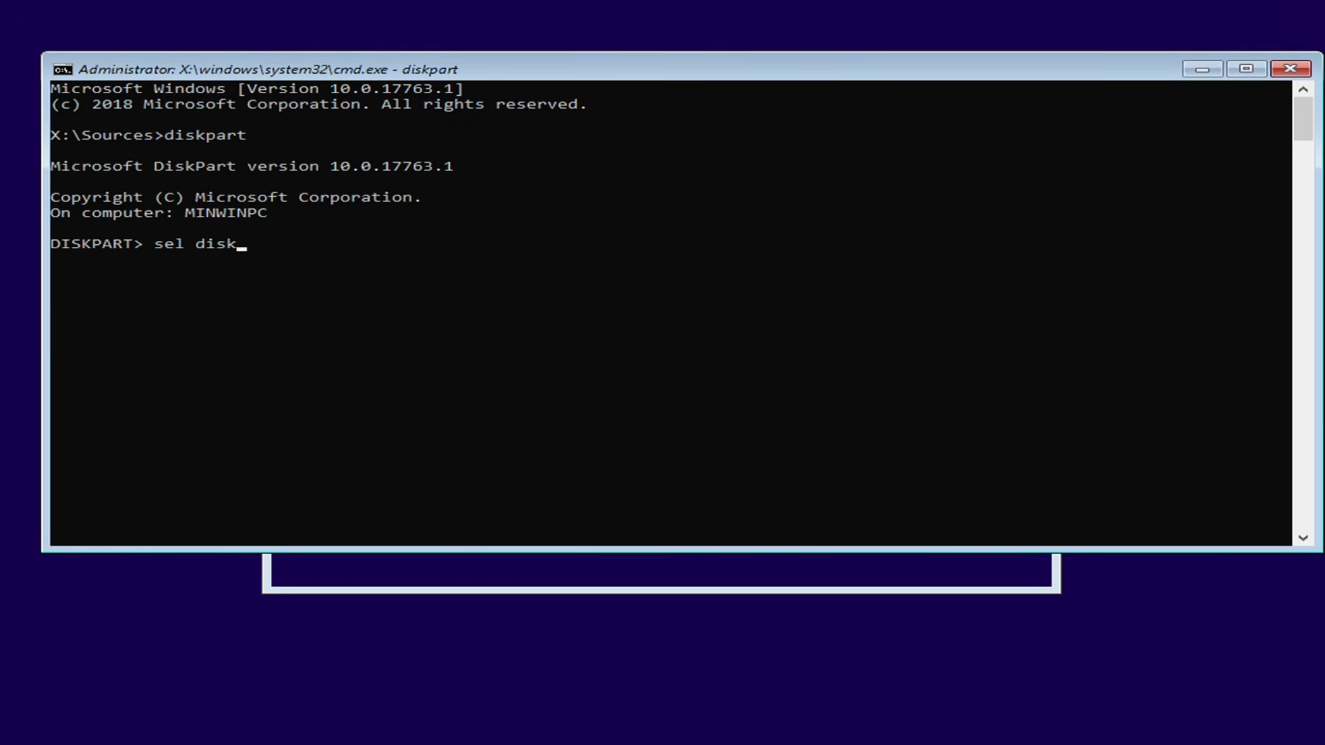
# Select disk 0 in DiskPart and list its partitions
pyautogui.write('k 0')
pyautogui.press('Return')
pyautogui.write('list part')
pyautogui.press('Return')
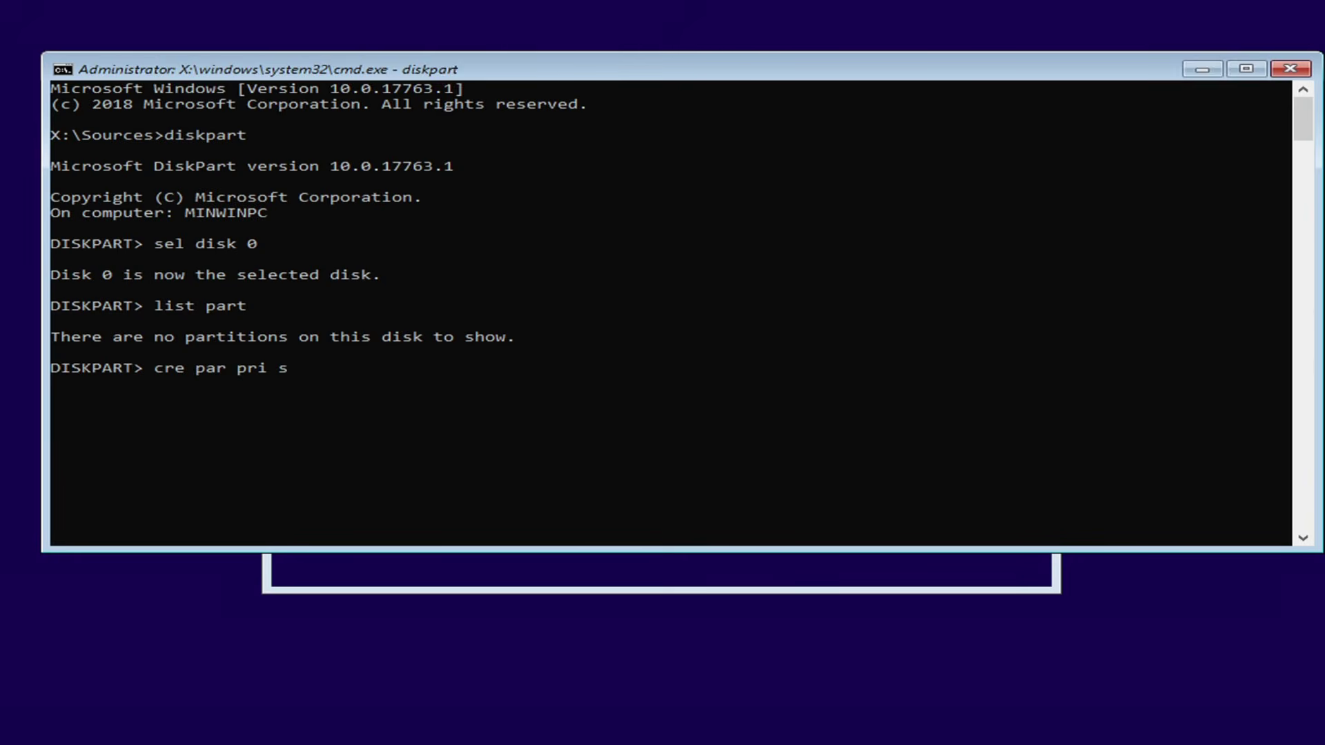
# Create a primary partition of size 307200 on disk 0 and a second primary partition from the remaining space
pyautogui.press('Return')
pyautogui.write('cre')
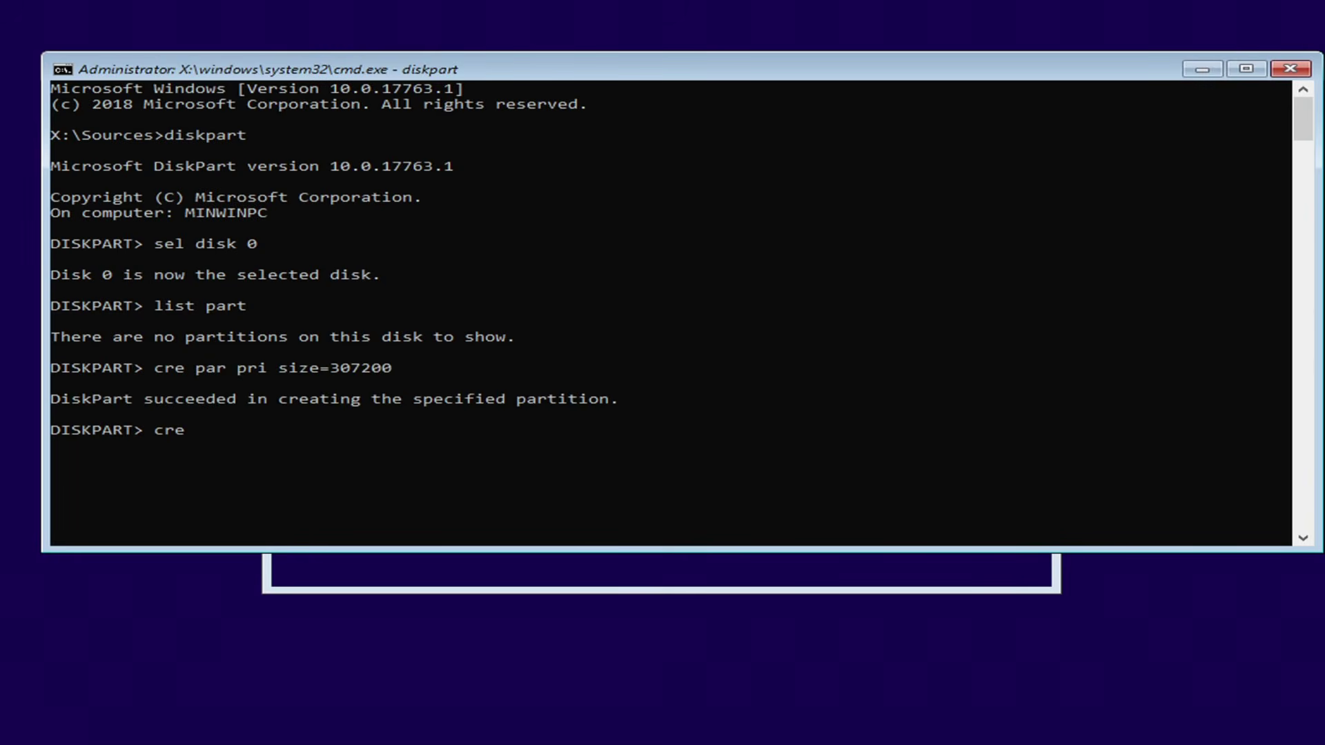
pyautogui.write(' par pri')
pyautogui.press('Return')
# Select partition 1 in DiskPart and quick-format it
pyautogui.write('sel part')
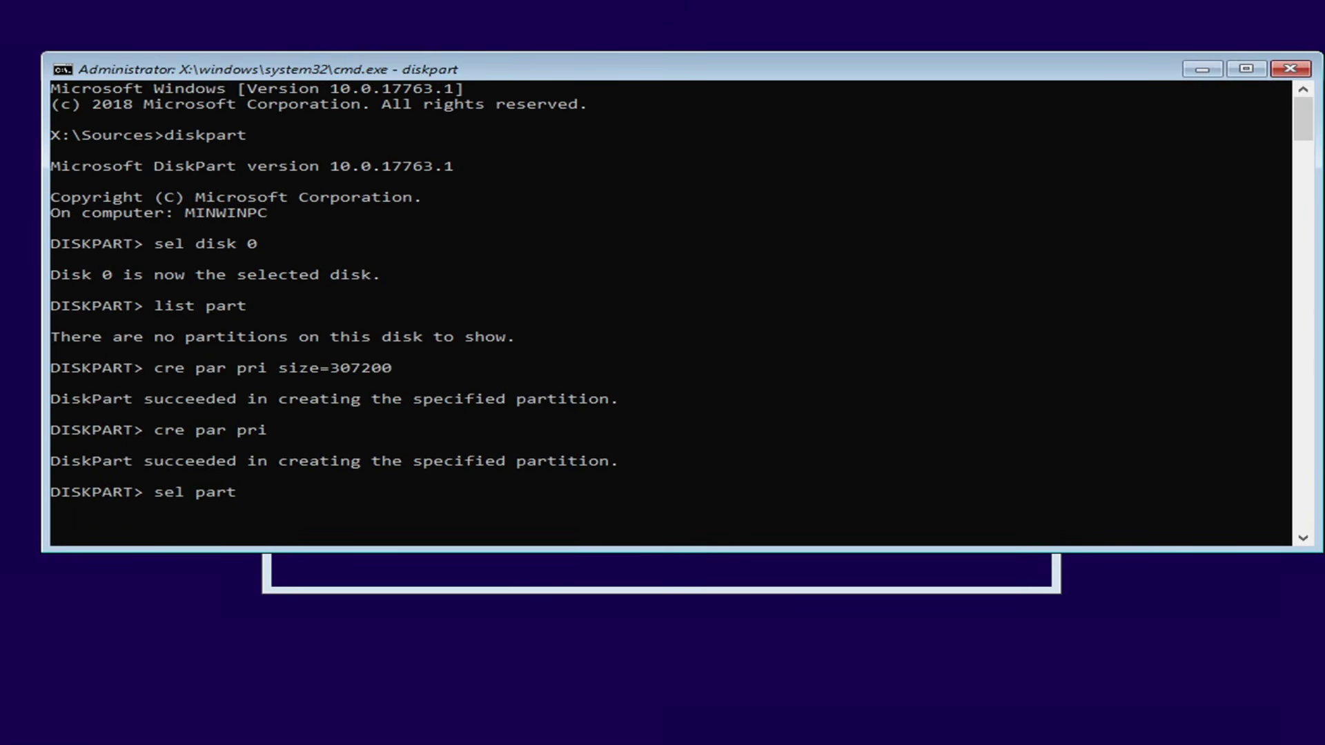
pyautogui.write(' 1')
pyautogui.press('Return')
pyautogui.write('format quick')
pyautogui.press('Return')
# Select partition 2 in DiskPart and quick-format it
pyautogui.write('sel part 2')
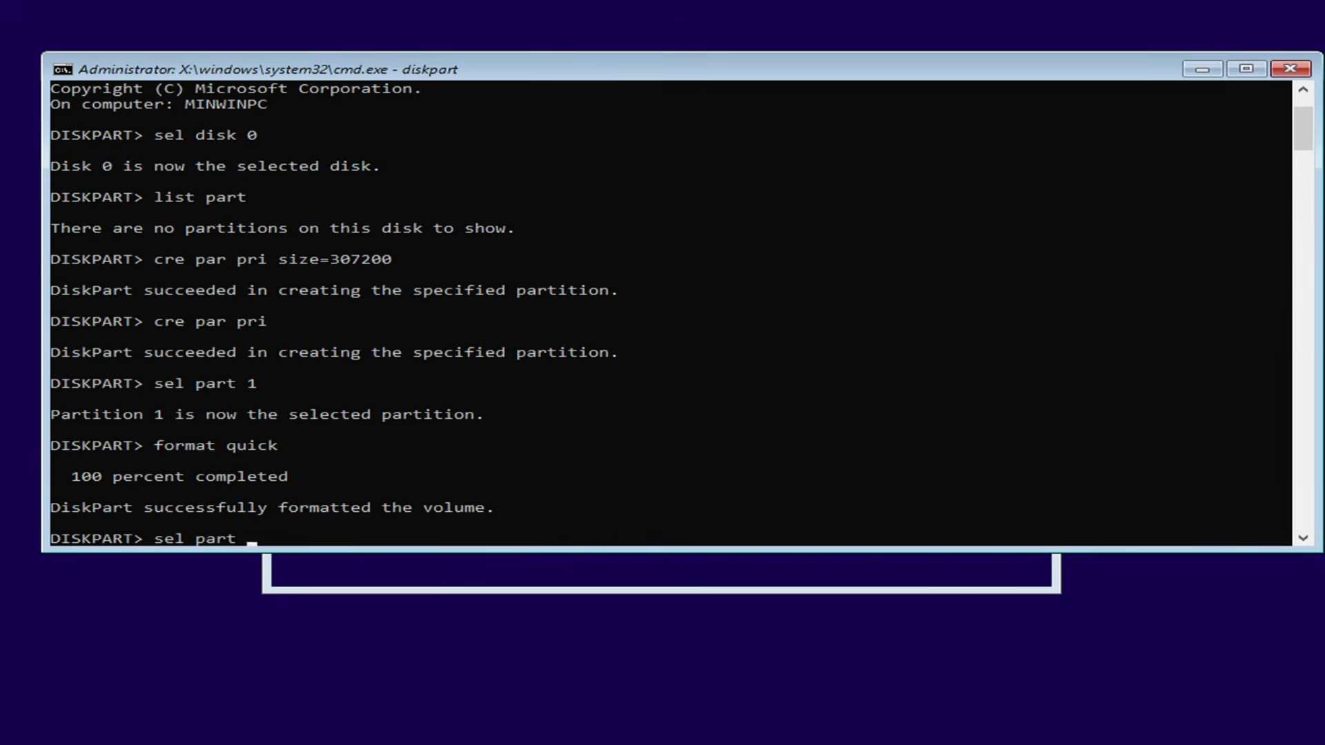
pyautogui.press('Return')
pyautogui.write('fomatt quick')
pyautogui.press('Return')
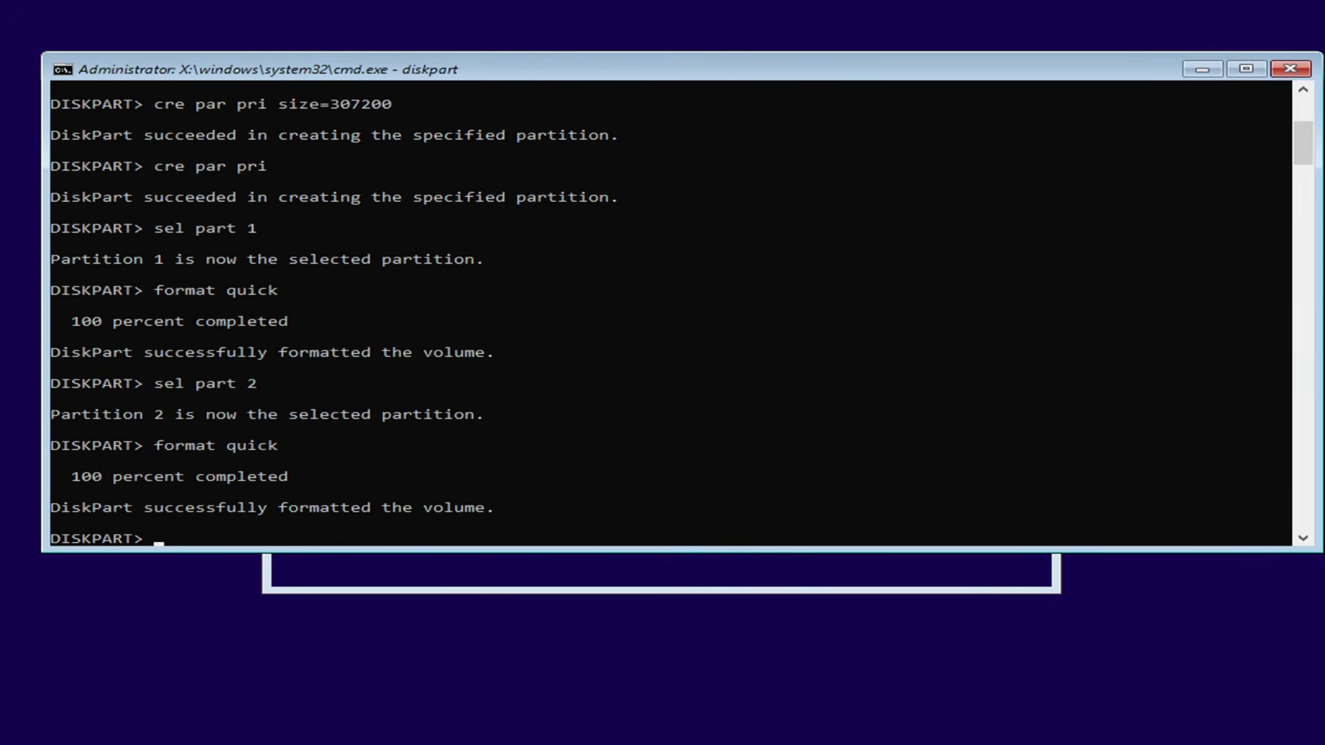
# Exit DiskPart and the command prompt, and close Windows Setup
pyautogui.write('exit')
pyautogui.press('Return')
pyautogui.write('exit')
pyautogui.press('Return')
pyautogui.click(1041, 167)
pyautogui.click(832, 461)
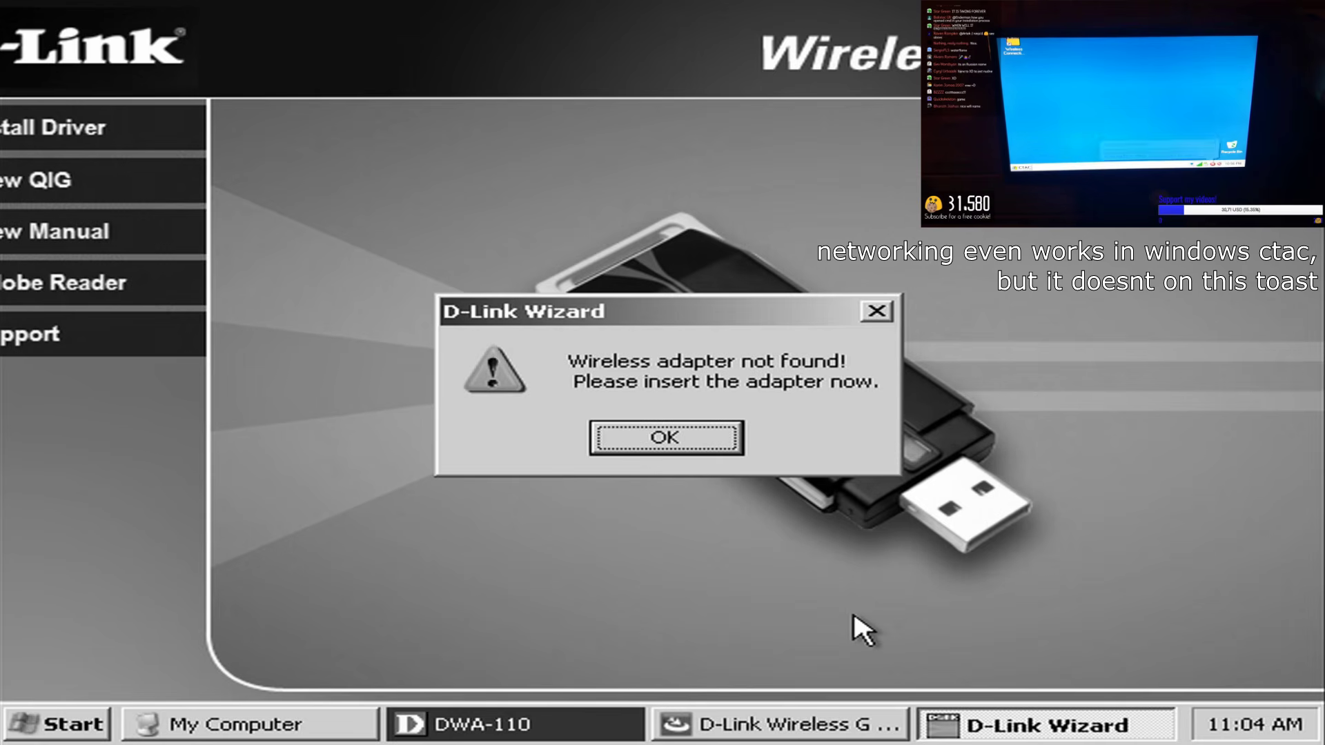
# Finish the D-Link Wireless G DWA-110 driver installation without the adapter, exit the installer and select the Wireless Connection shortcut on the desktop
pyautogui.press('Return')
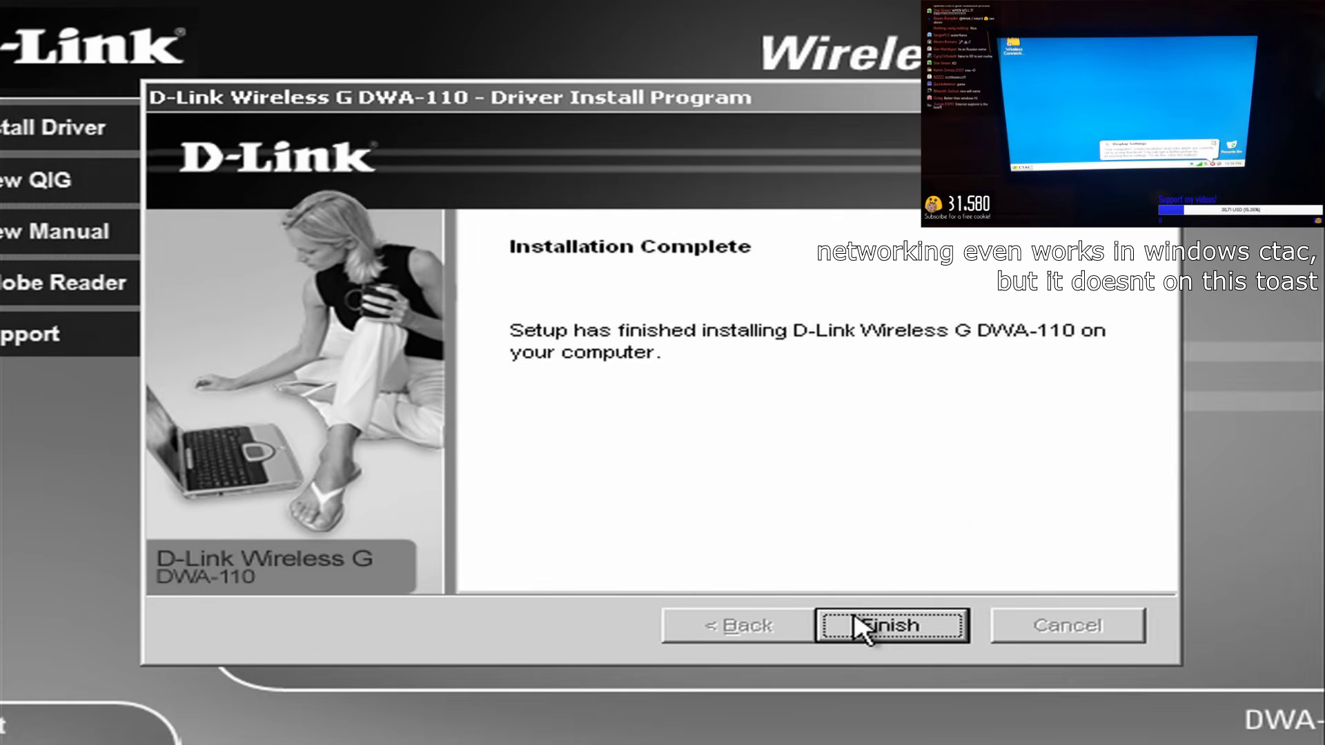
pyautogui.click(859, 626)
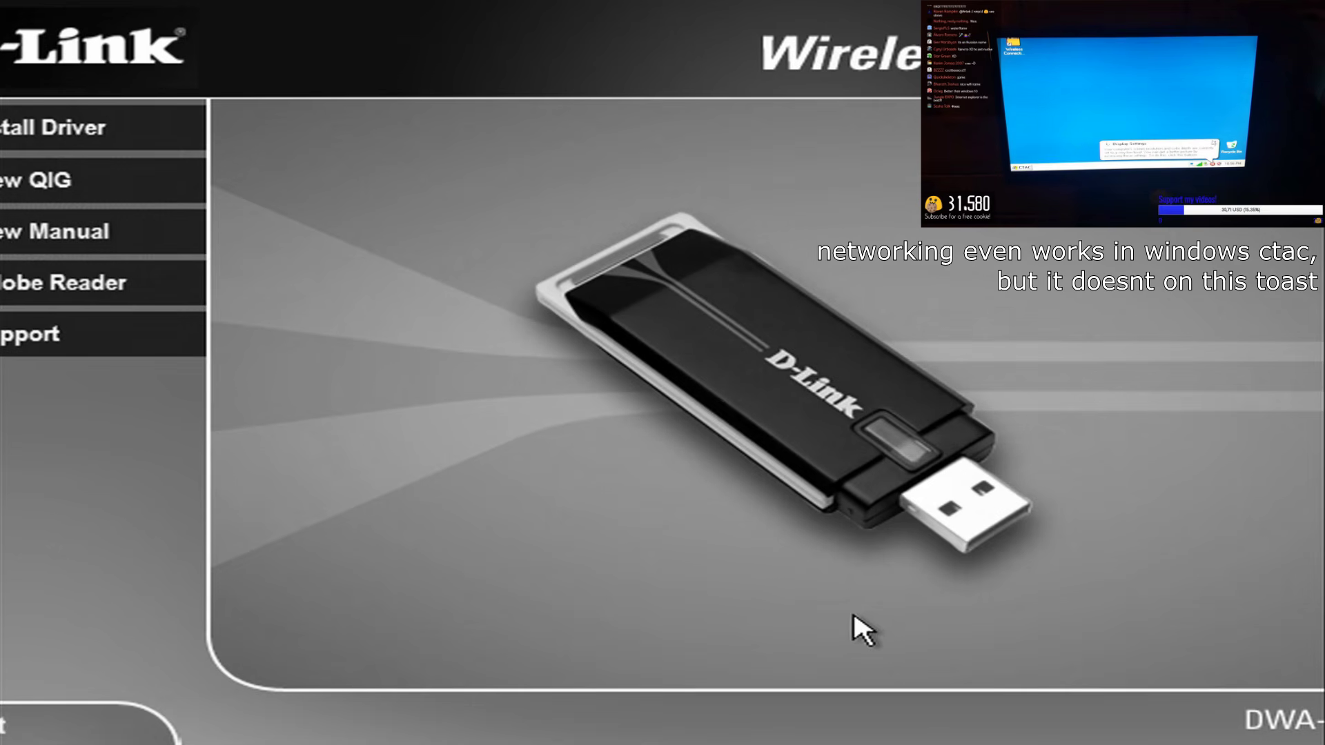
pyautogui.click(17, 737)
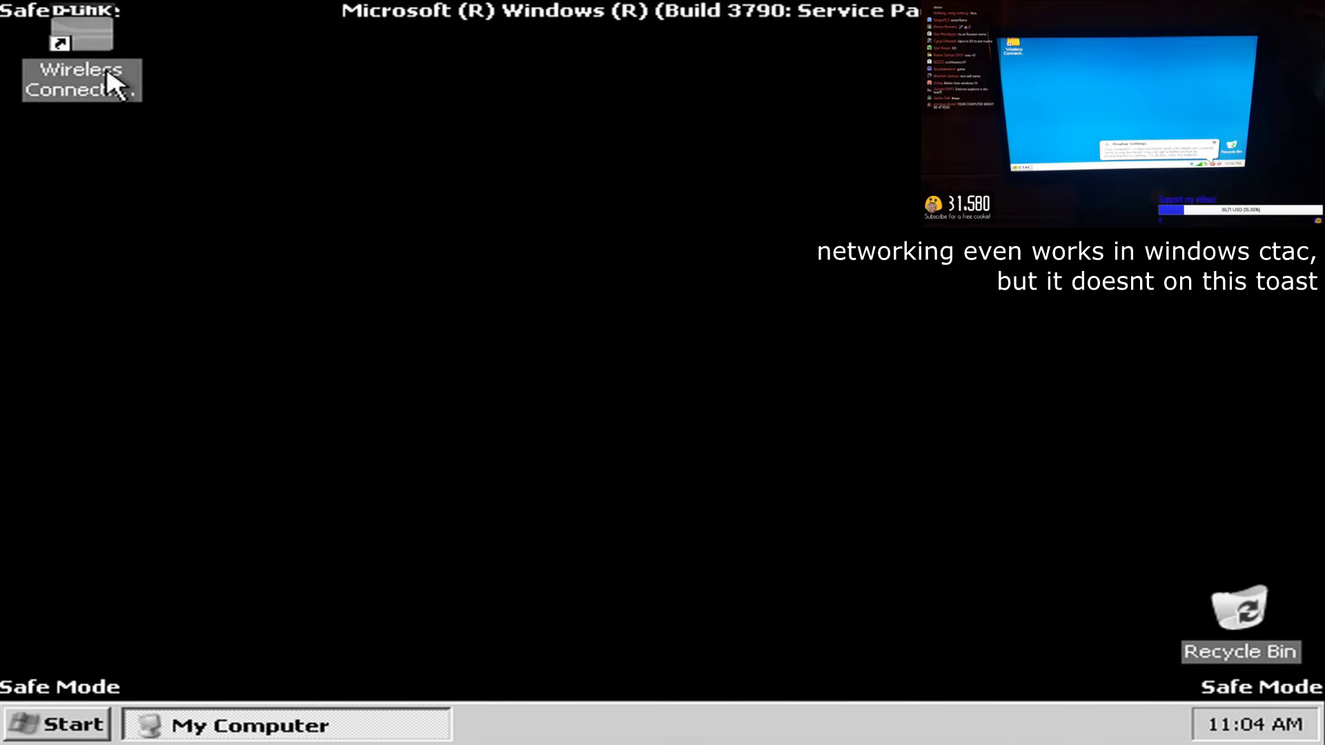
pyautogui.click(111, 82)
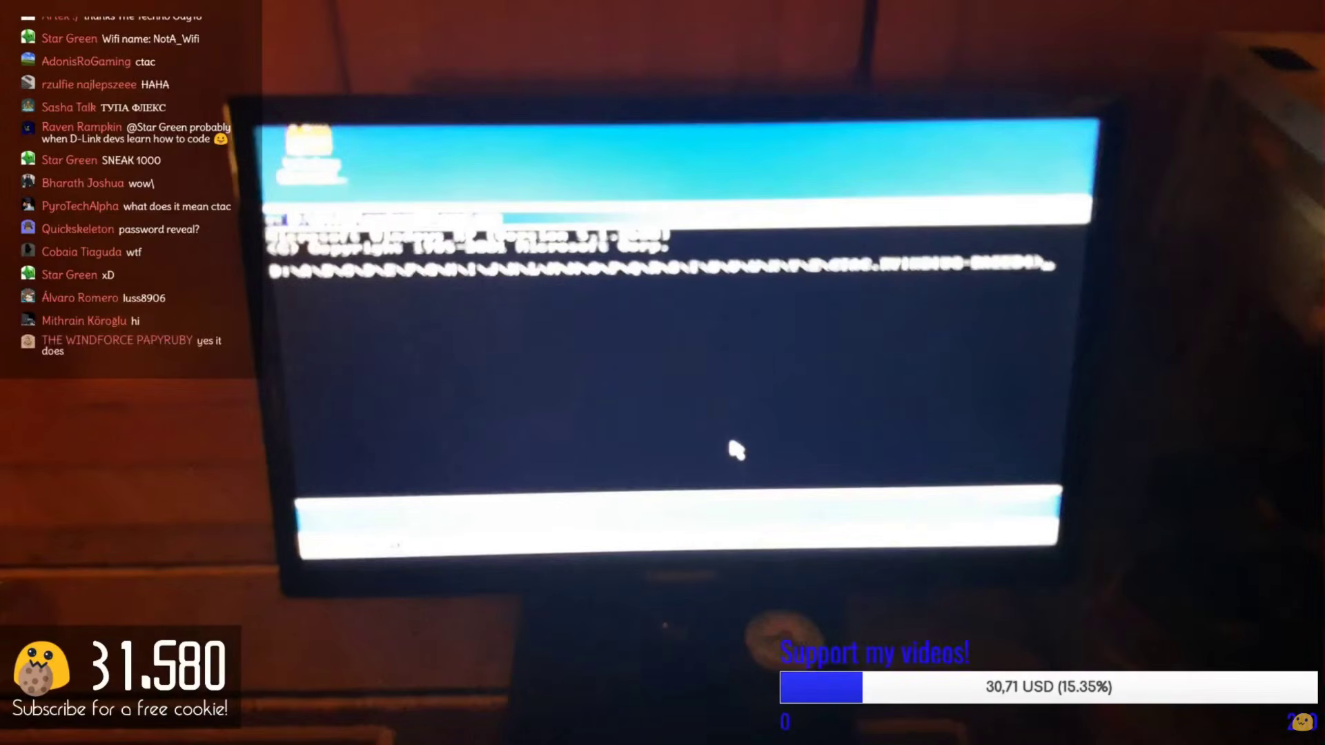
pyautogui.write('ping 0.0.0.0')
pyautogui.press('Return')
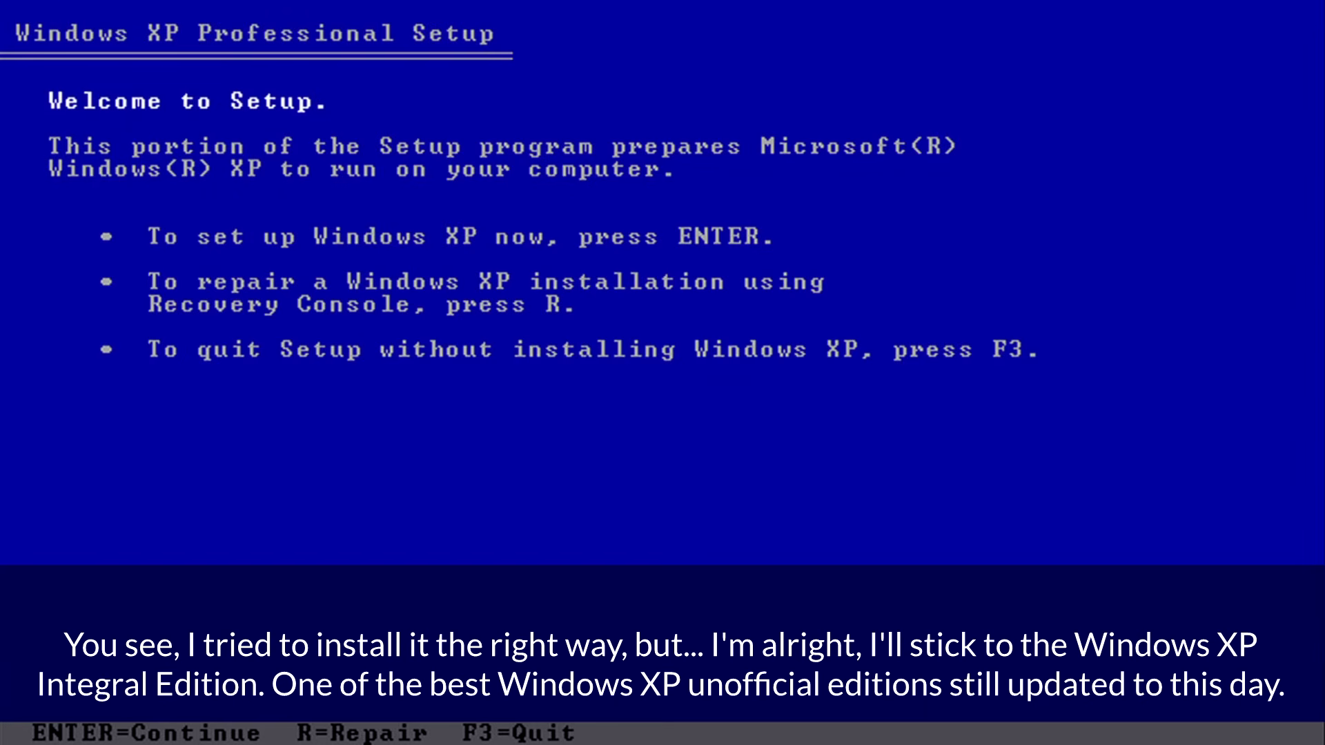
# Start Windows XP Professional Setup, accept the license agreement and choose C: Partition1 as the installation target
pyautogui.press('Return')
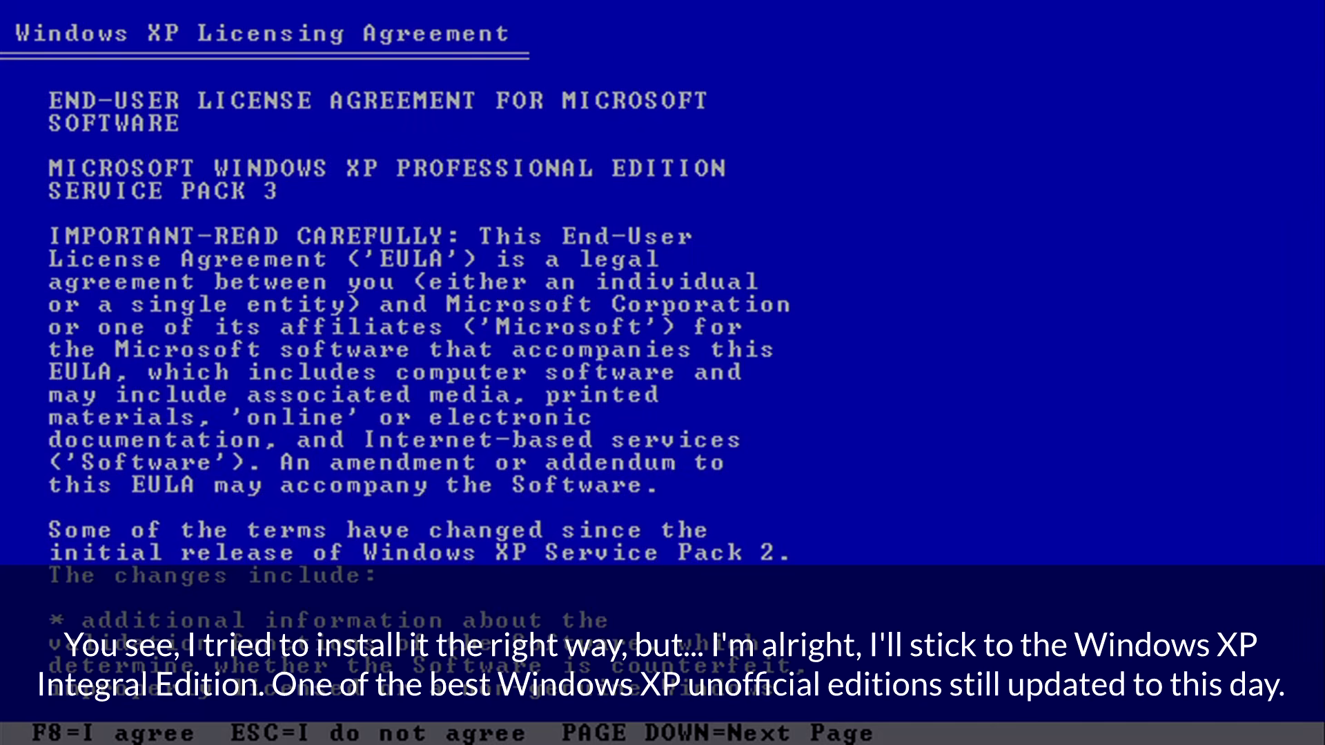
pyautogui.press('F8')
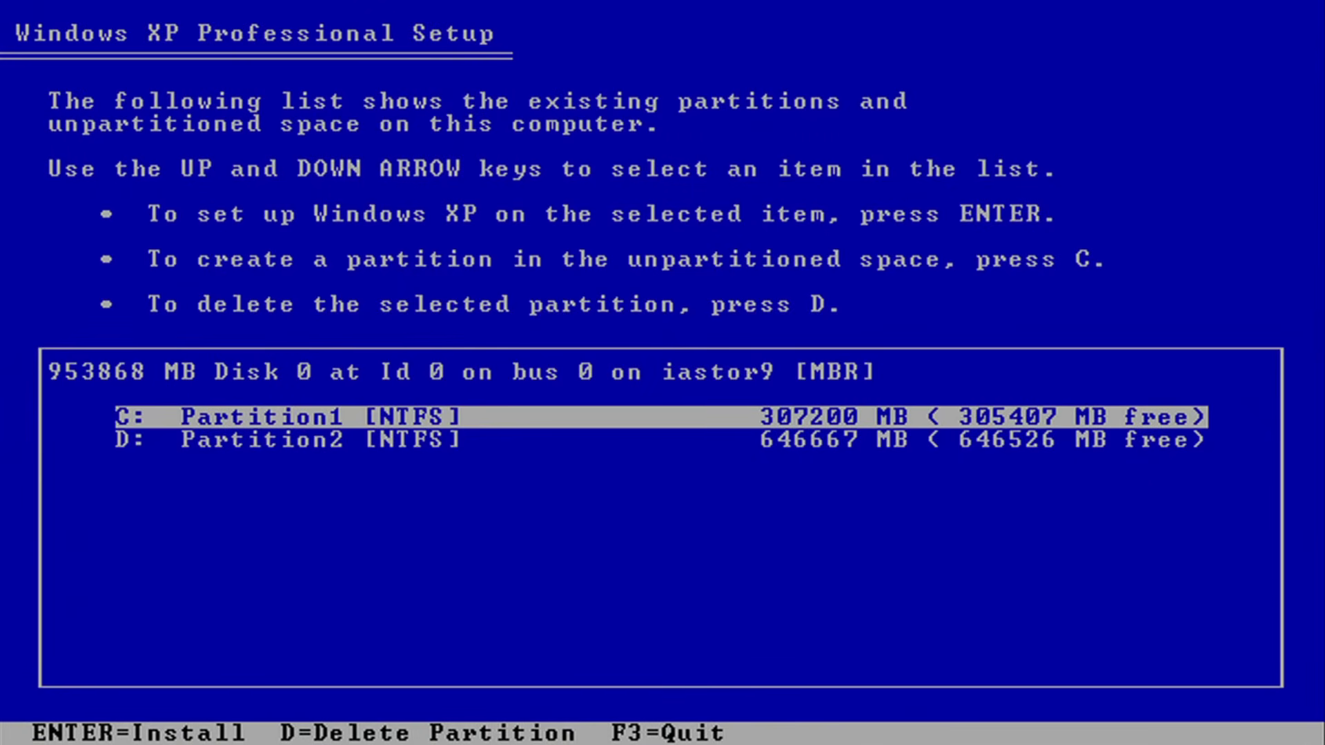
pyautogui.press('Return')
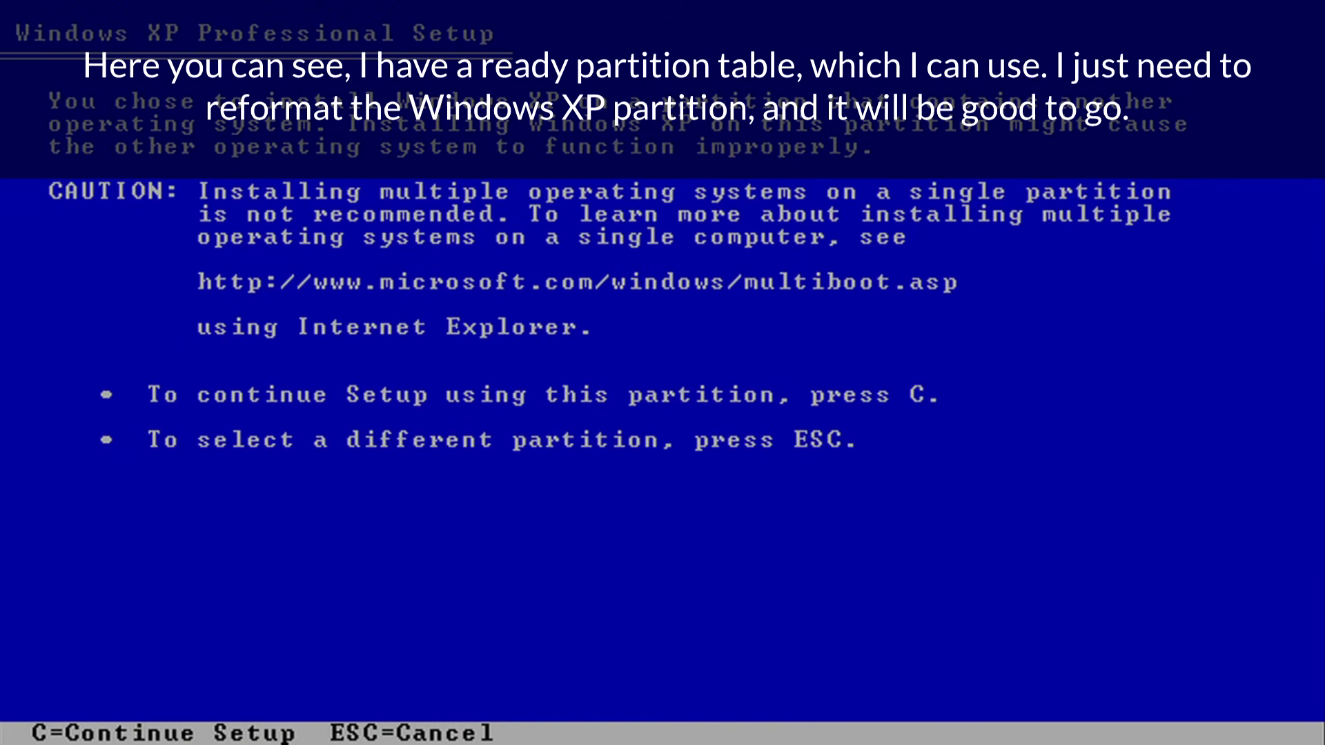
# Return to the partition list and delete C: Partition1 from Disk 0
pyautogui.press('Escape')
pyautogui.press('d')
pyautogui.press('Return')
pyautogui.press('l')
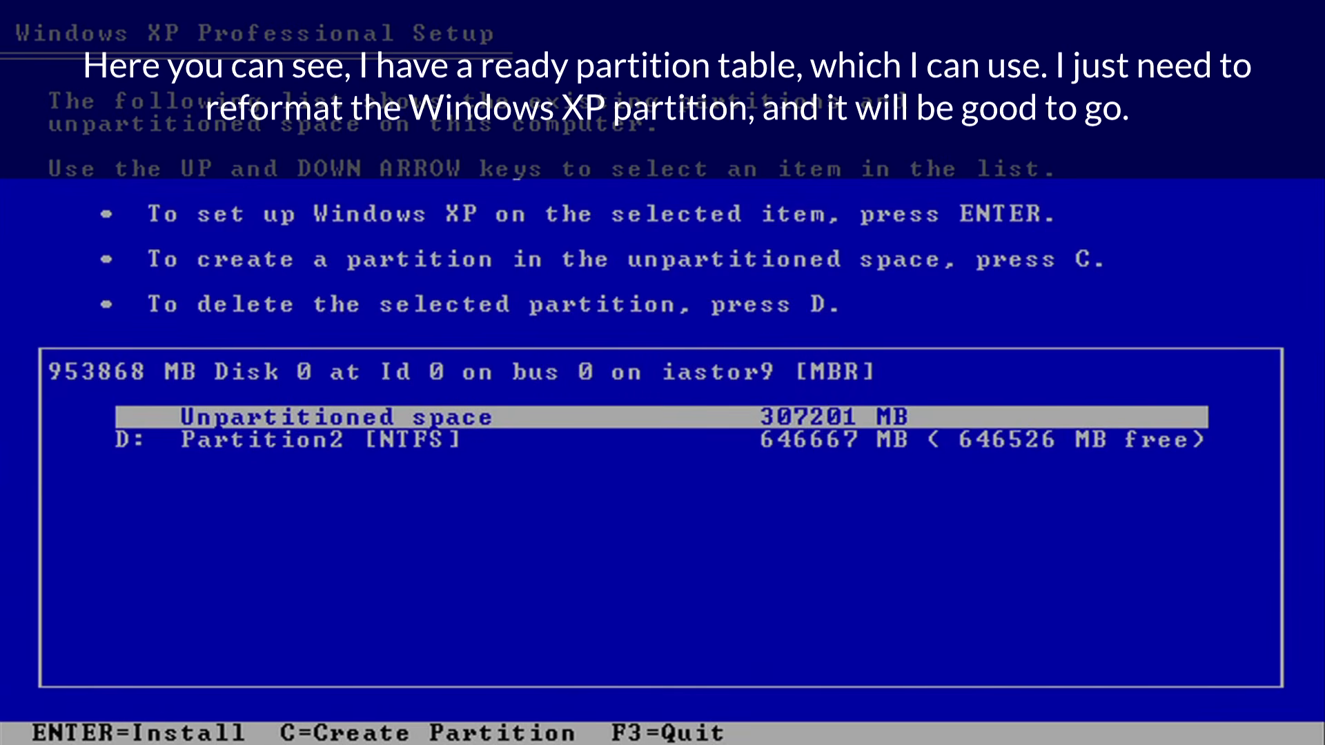
# Install Windows XP in the 307201 MB unpartitioned space and restart the computer to continue Setup
pyautogui.press('Return')
pyautogui.press('Return')
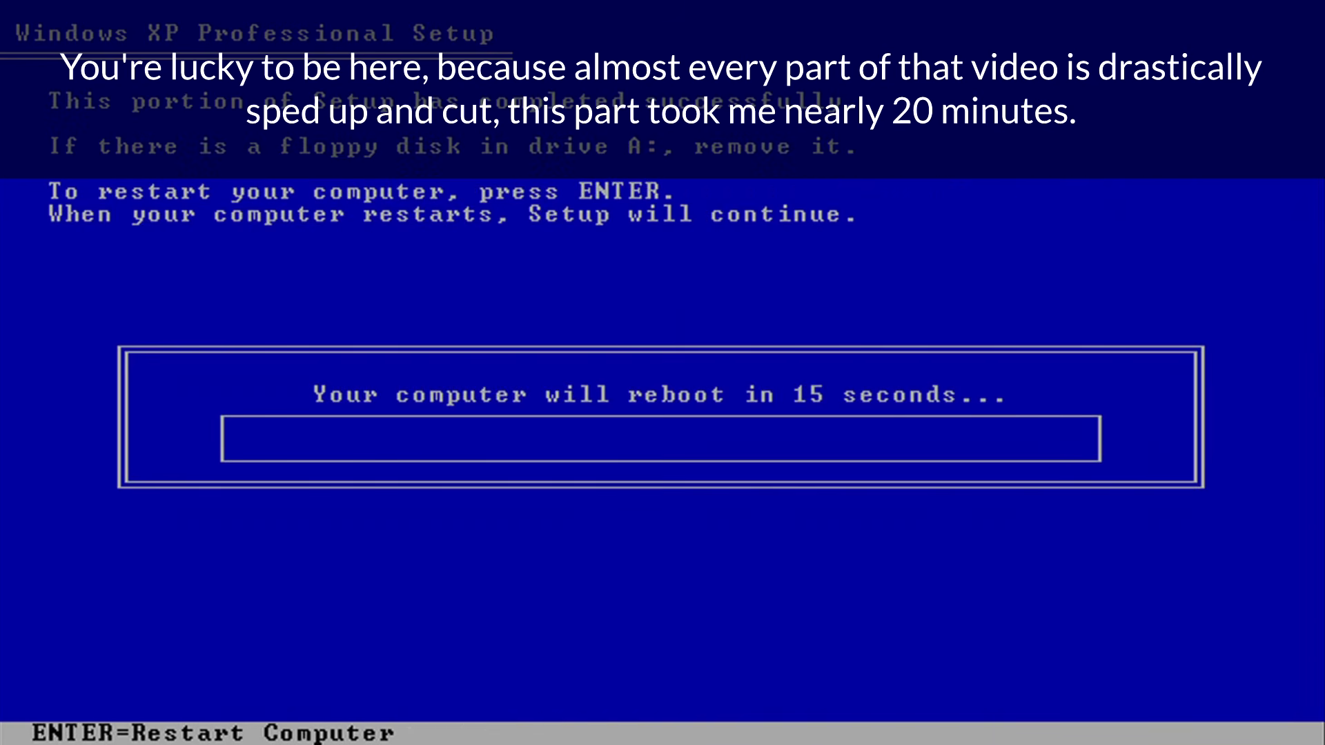
pyautogui.press('Return')
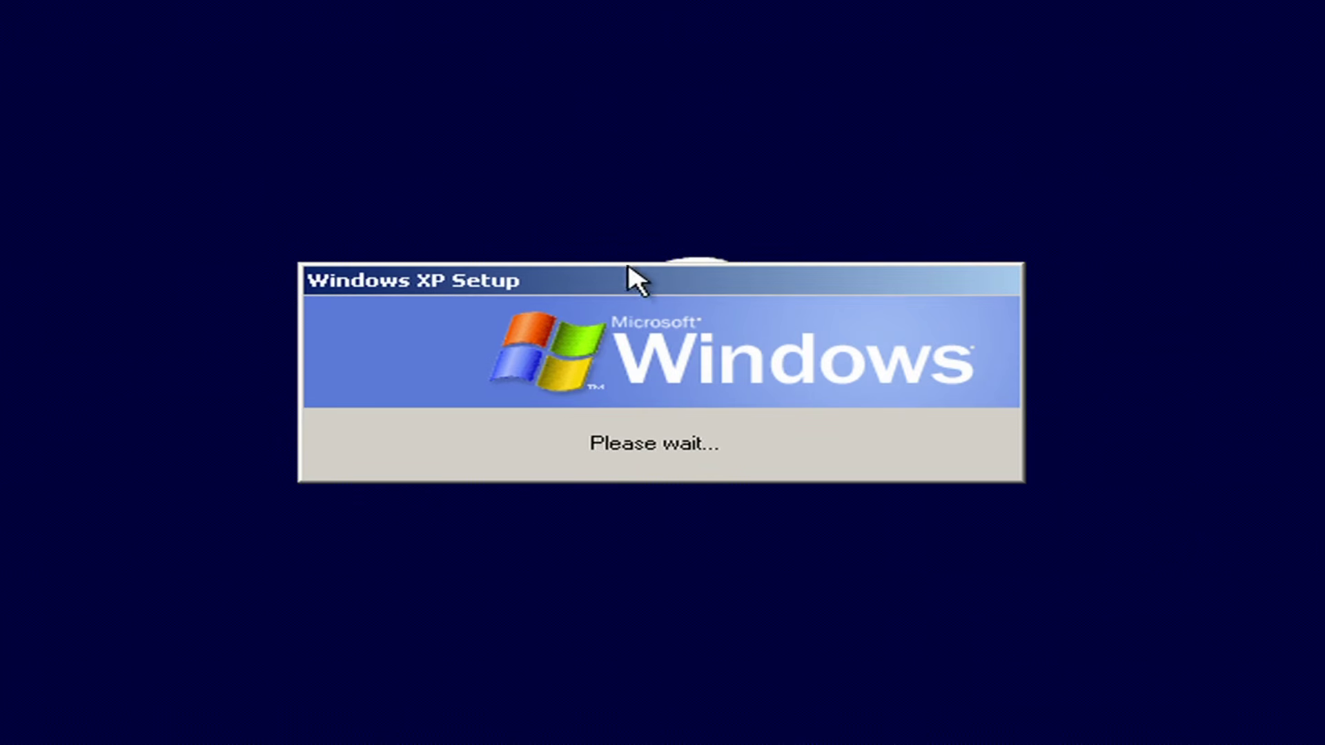
pyautogui.moveTo(613, 274); pyautogui.dragTo(891, 514)
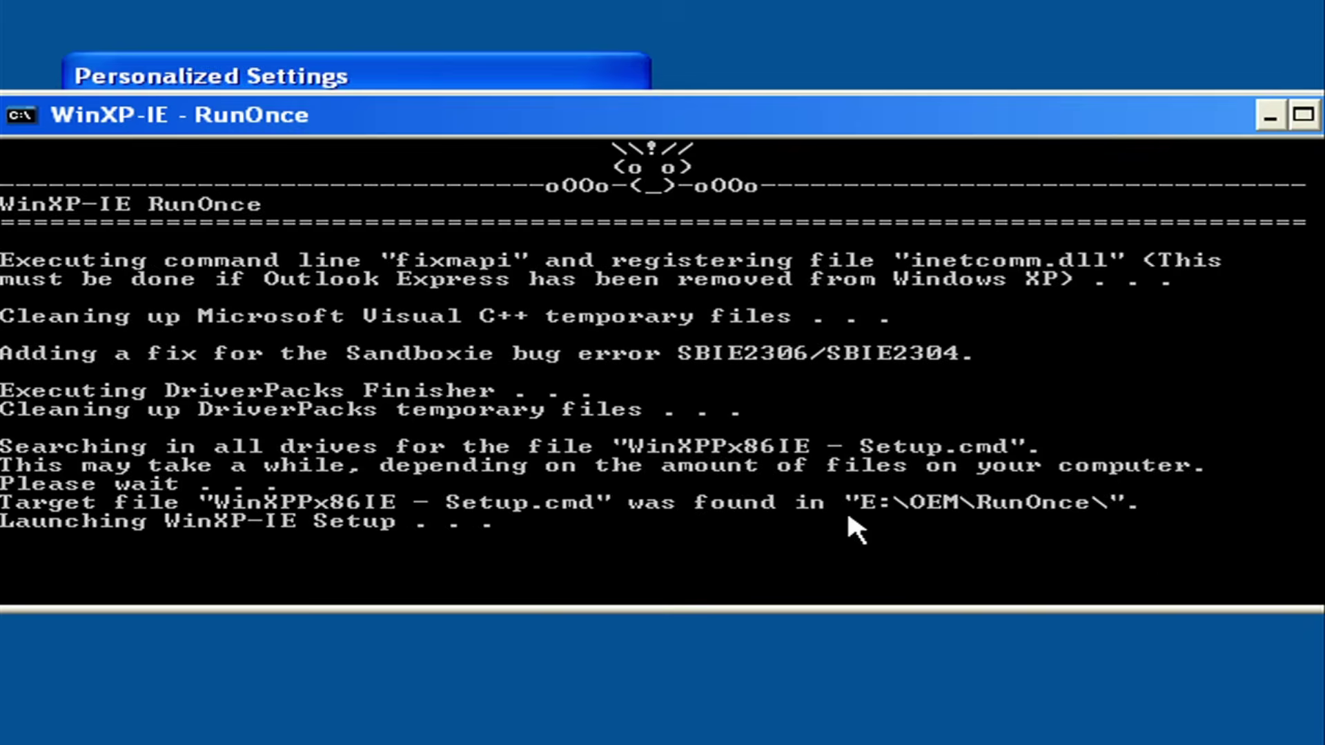
# Deselect User Profile Hive Cleanup, Alt-Tab Replacement, HashCheck, Open Command Prompt Shell Extension, IObit Unlocker and ImDisk Toolkit in the Integral Edition options
pyautogui.click(640, 283)
pyautogui.click(640, 358)
pyautogui.click(641, 395)
pyautogui.click(640, 432)
pyautogui.click(640, 469)
pyautogui.click(640, 506)
# Deselect PotPlayer and the 9 Additional Windows XP Themes, and submit the Integral Edition options
pyautogui.click(1250, 171)
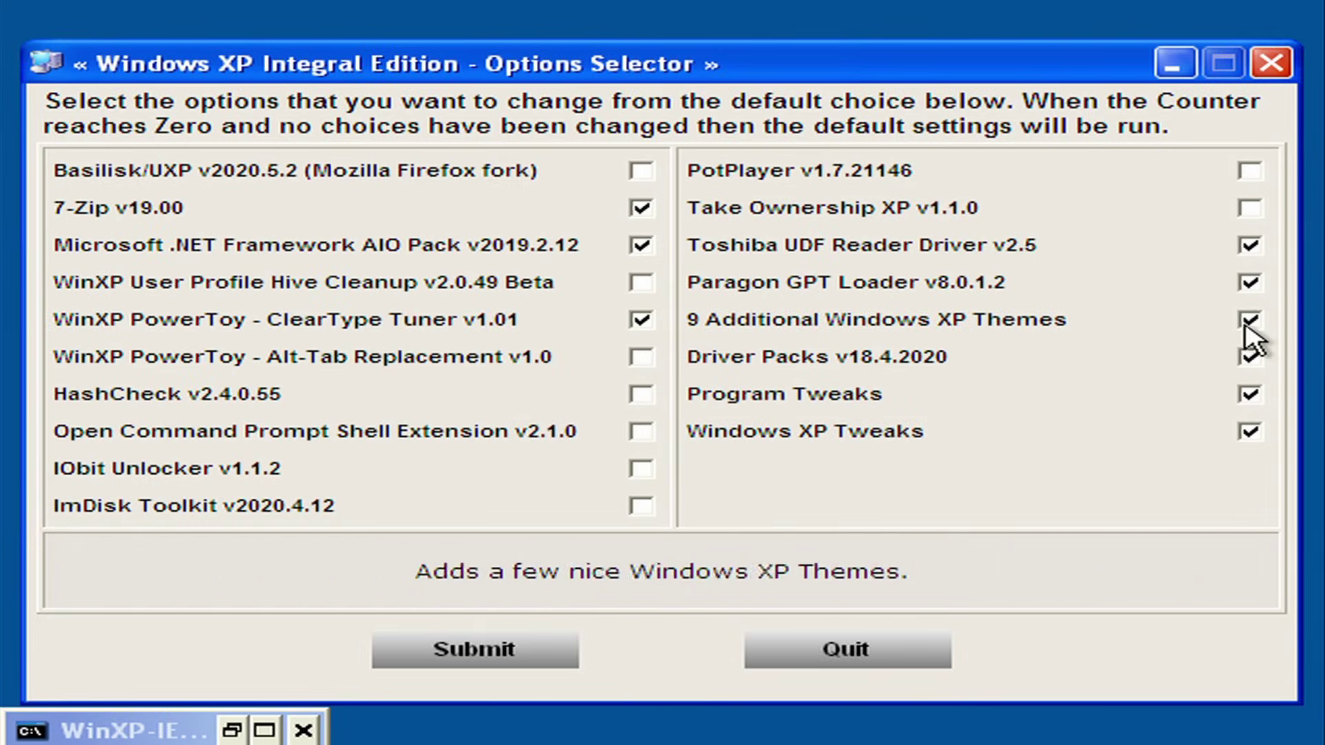
pyautogui.click(1250, 320)
pyautogui.click(475, 649)
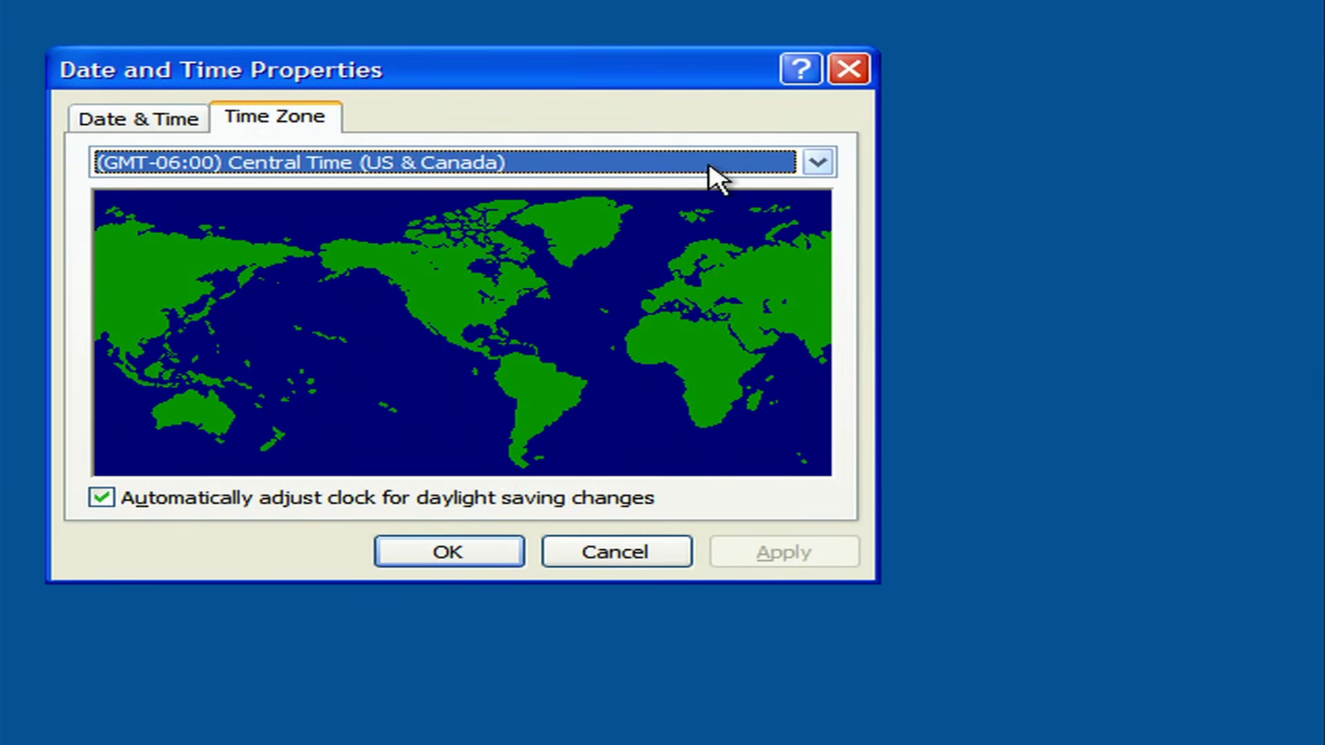
# Set the time zone to (GMT+03:00) Moscow, St. Petersburg and confirm it
pyautogui.click(711, 176)
pyautogui.moveTo(819, 155); pyautogui.dragTo(825, 314)
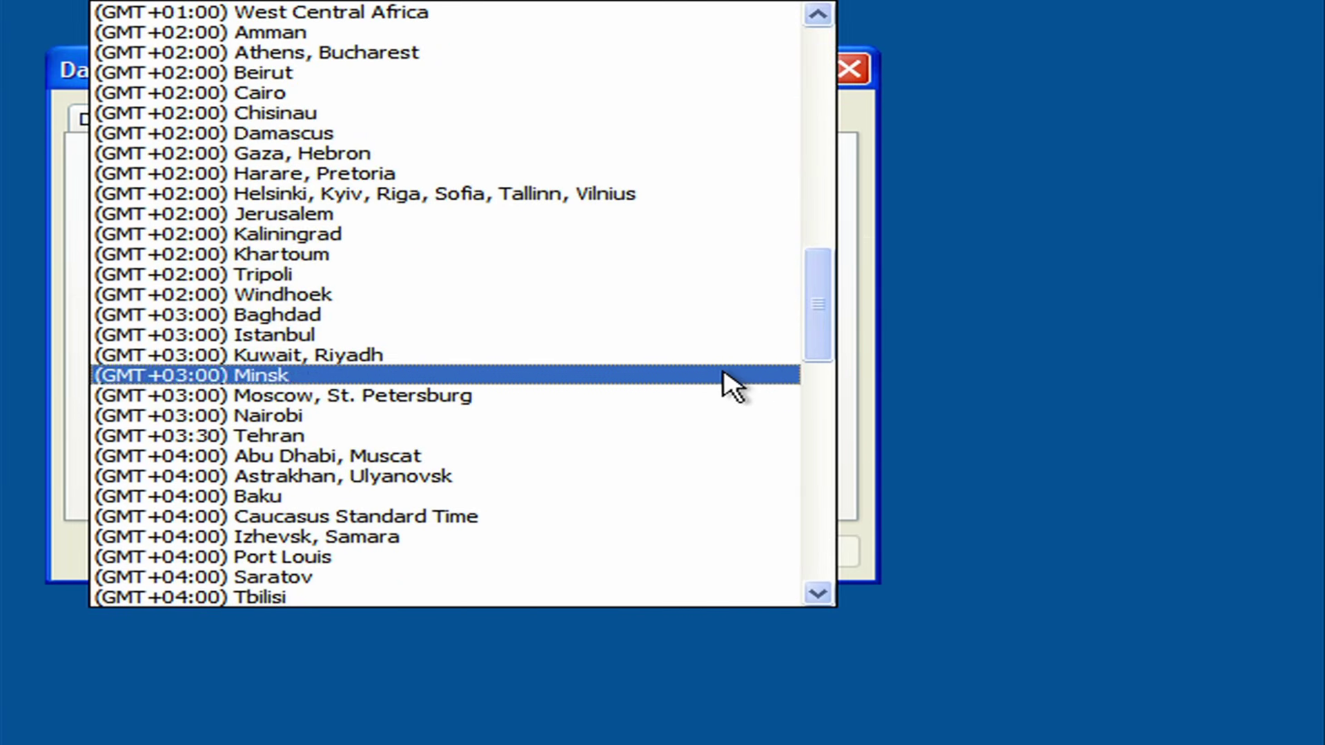
pyautogui.click(711, 396)
pyautogui.click(502, 552)
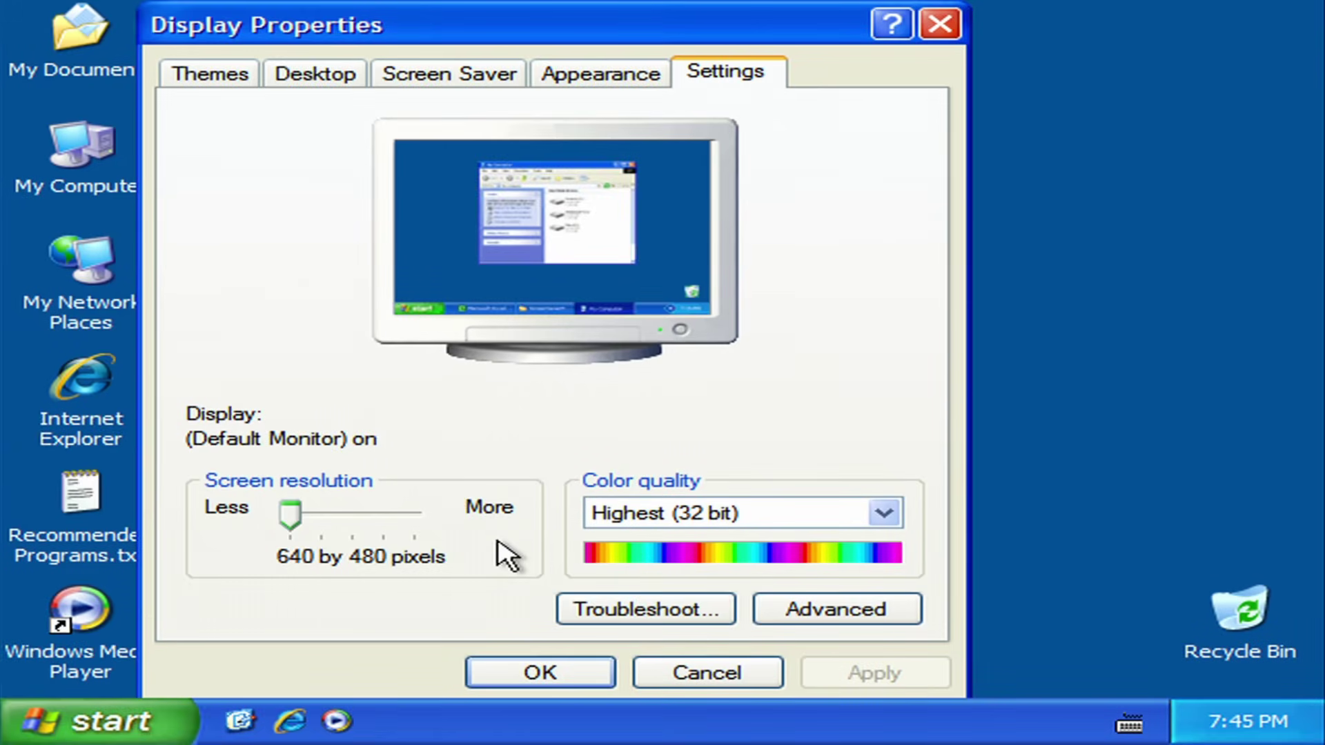
# Set the screen resolution to 1920 by 1080 pixels, keep it, and let Windows automatically correct the display settings
pyautogui.click(414, 528)
pyautogui.click(503, 675)
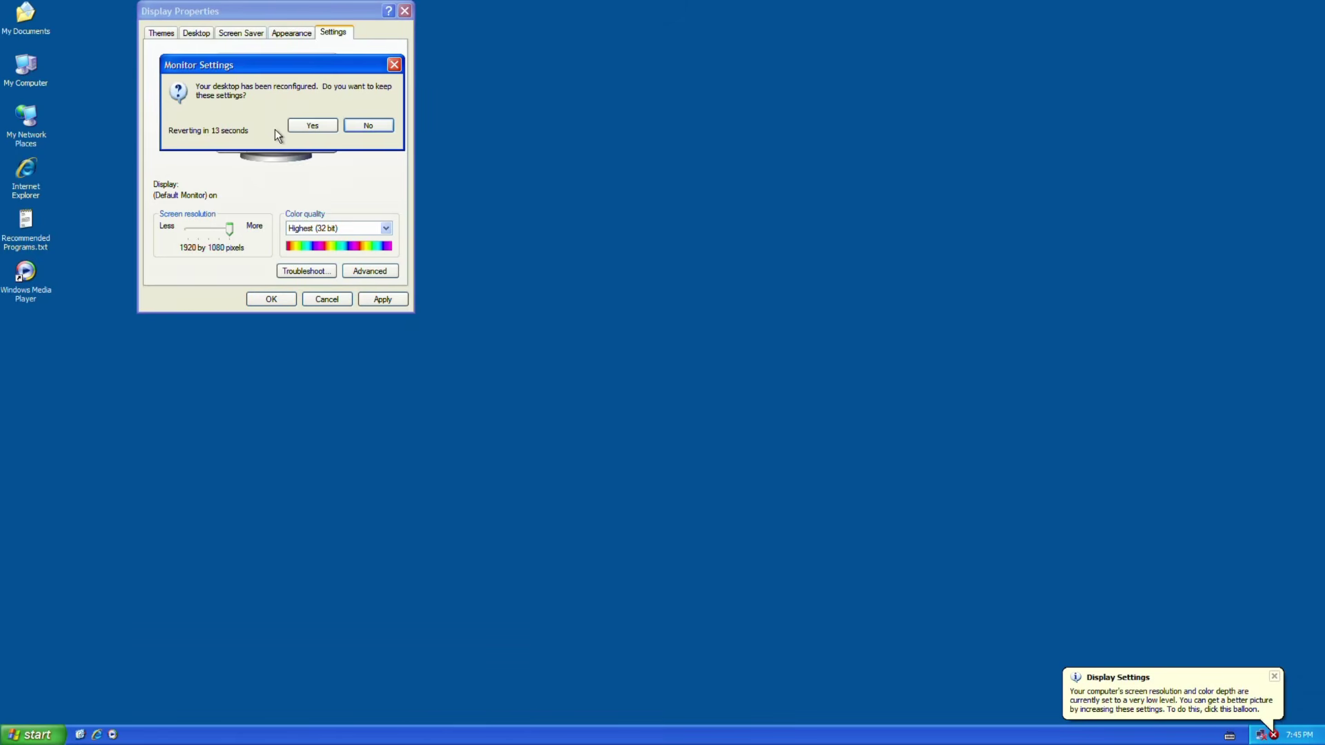
pyautogui.click(312, 126)
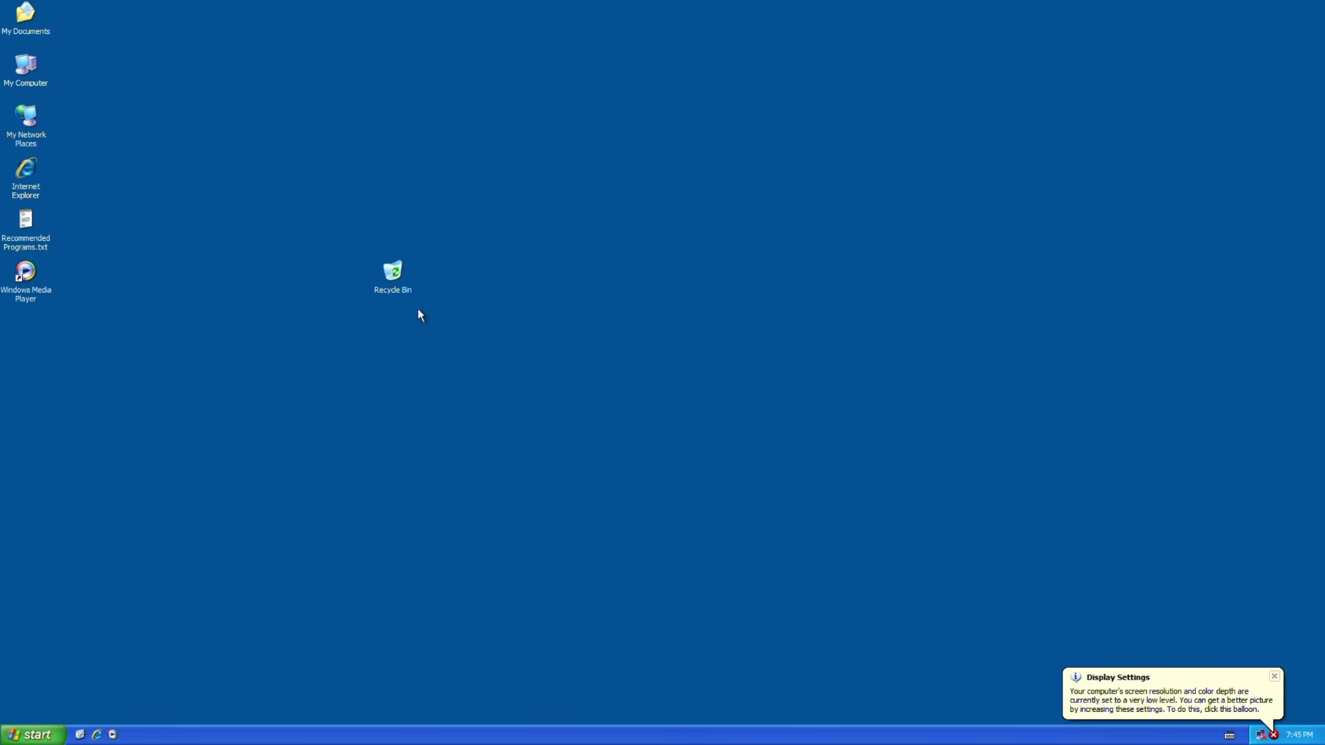
pyautogui.click(1162, 708)
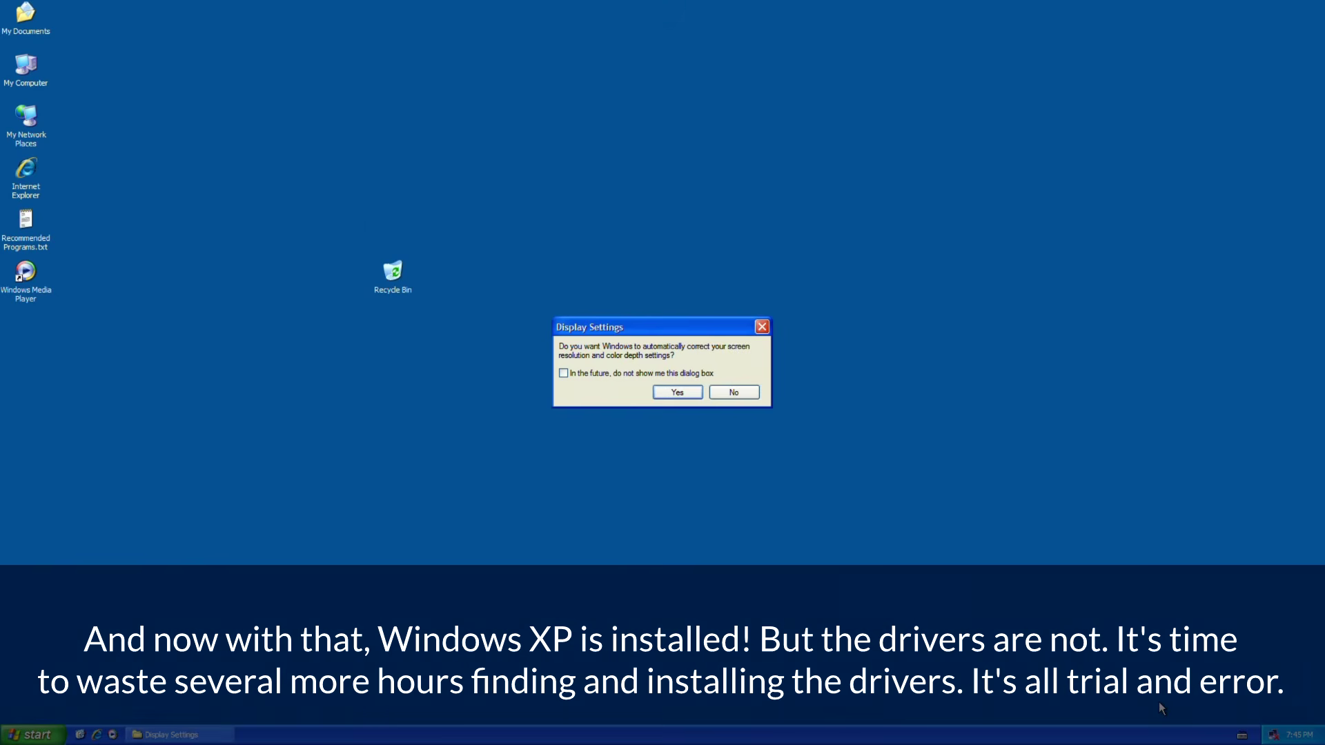
pyautogui.click(675, 392)
# Move the Recycle Bin icon to the lower-right corner of the desktop
pyautogui.press('super')
pyautogui.moveTo(539, 351); pyautogui.dragTo(346, 226)
pyautogui.moveTo(385, 268); pyautogui.dragTo(1283, 702)
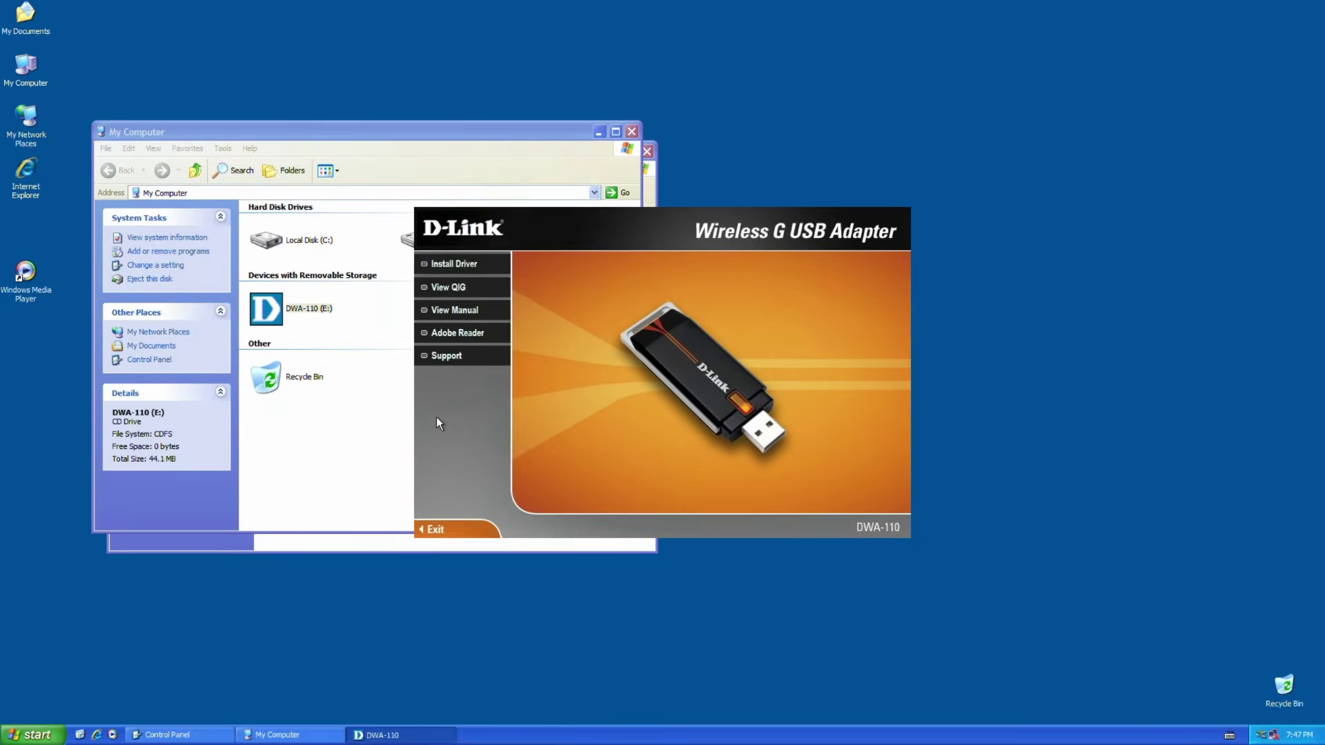
# Start installing the D-Link DWA-110 driver to C:\Program Files\D-Link with D-Link as the program folder
pyautogui.click(470, 263)
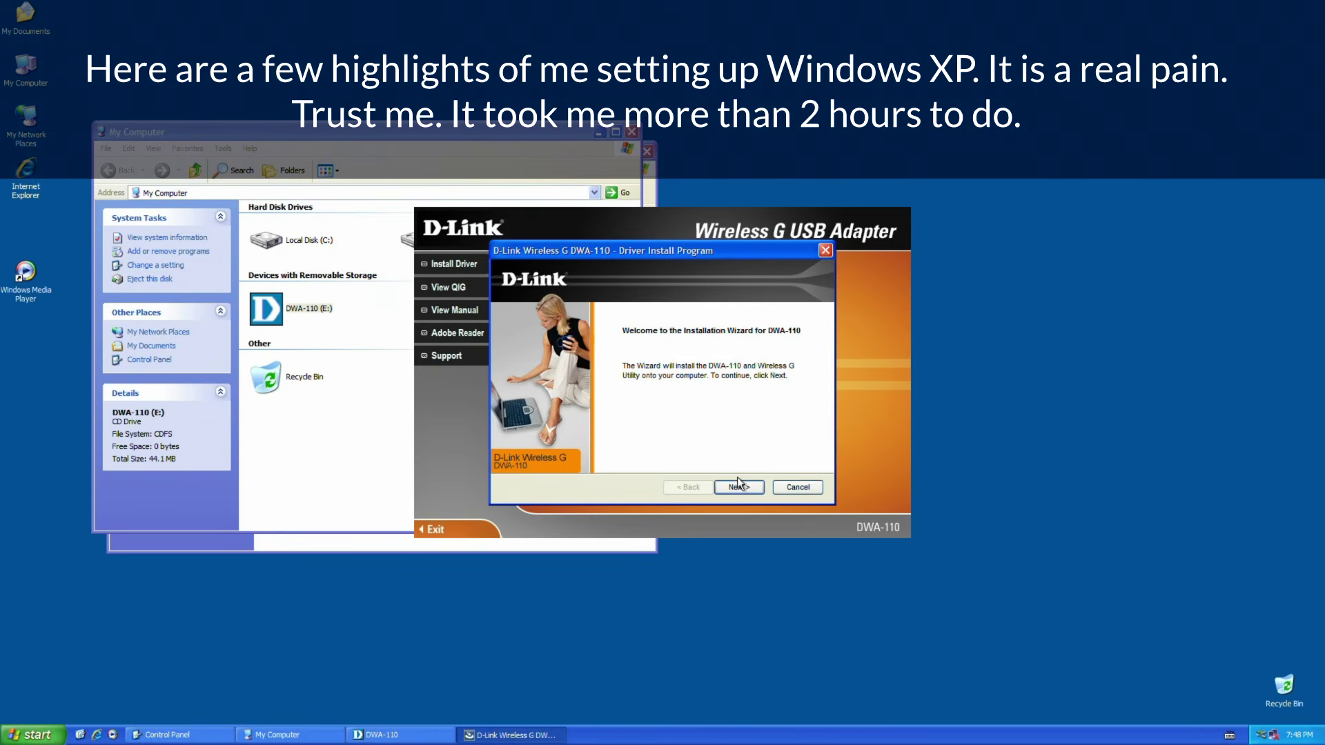
pyautogui.click(739, 486)
pyautogui.click(803, 440)
pyautogui.click(744, 451)
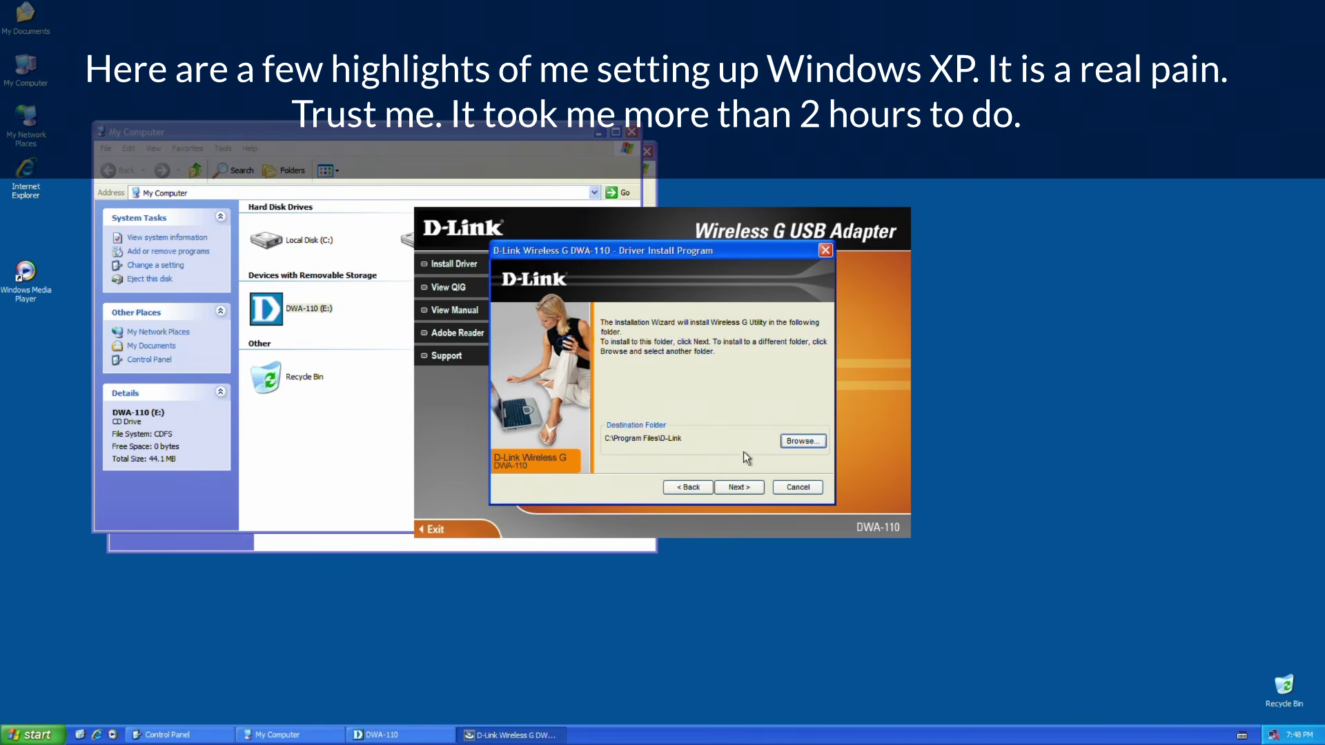
pyautogui.press('Return')
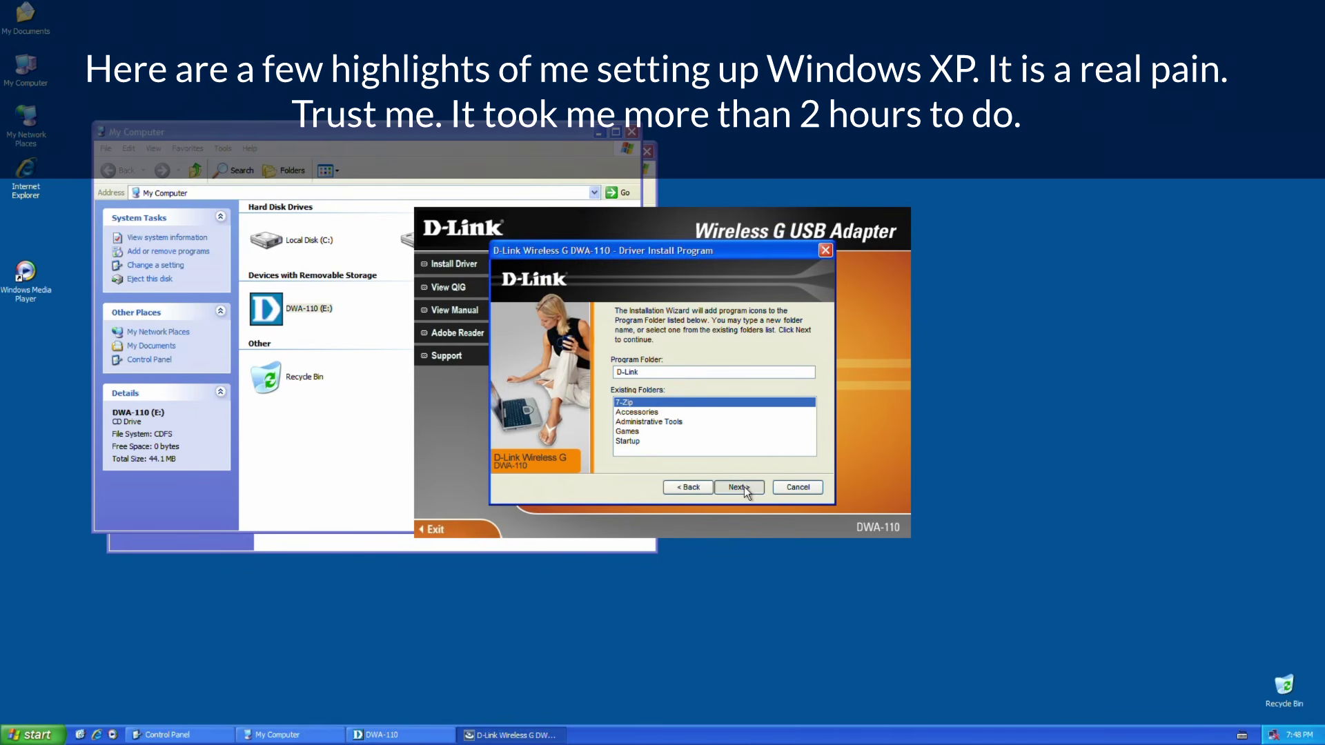
pyautogui.click(739, 487)
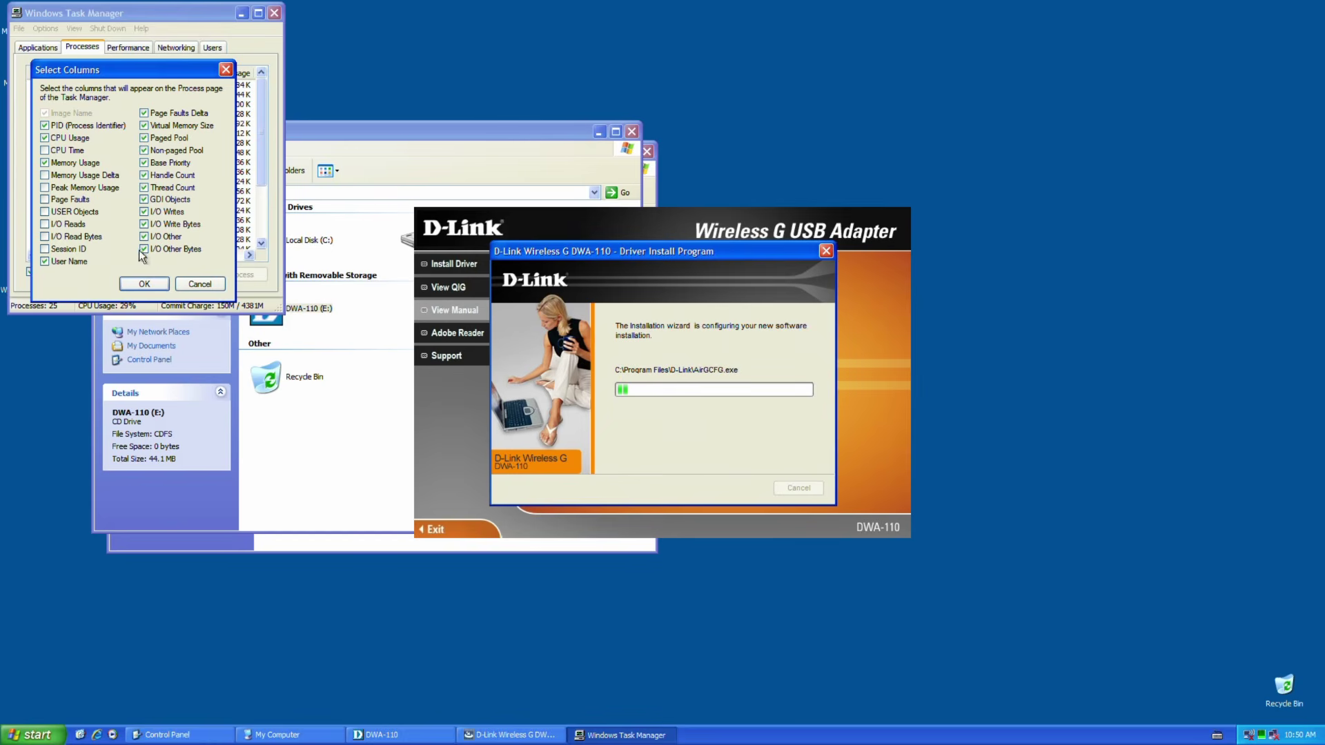
# Remove the process columns from Page Faults Delta through I/O Other Bytes in Task Manager and apply the column selection
pyautogui.click(144, 199)
pyautogui.click(144, 188)
pyautogui.click(144, 163)
pyautogui.click(143, 150)
pyautogui.click(144, 138)
pyautogui.click(143, 126)
pyautogui.click(143, 113)
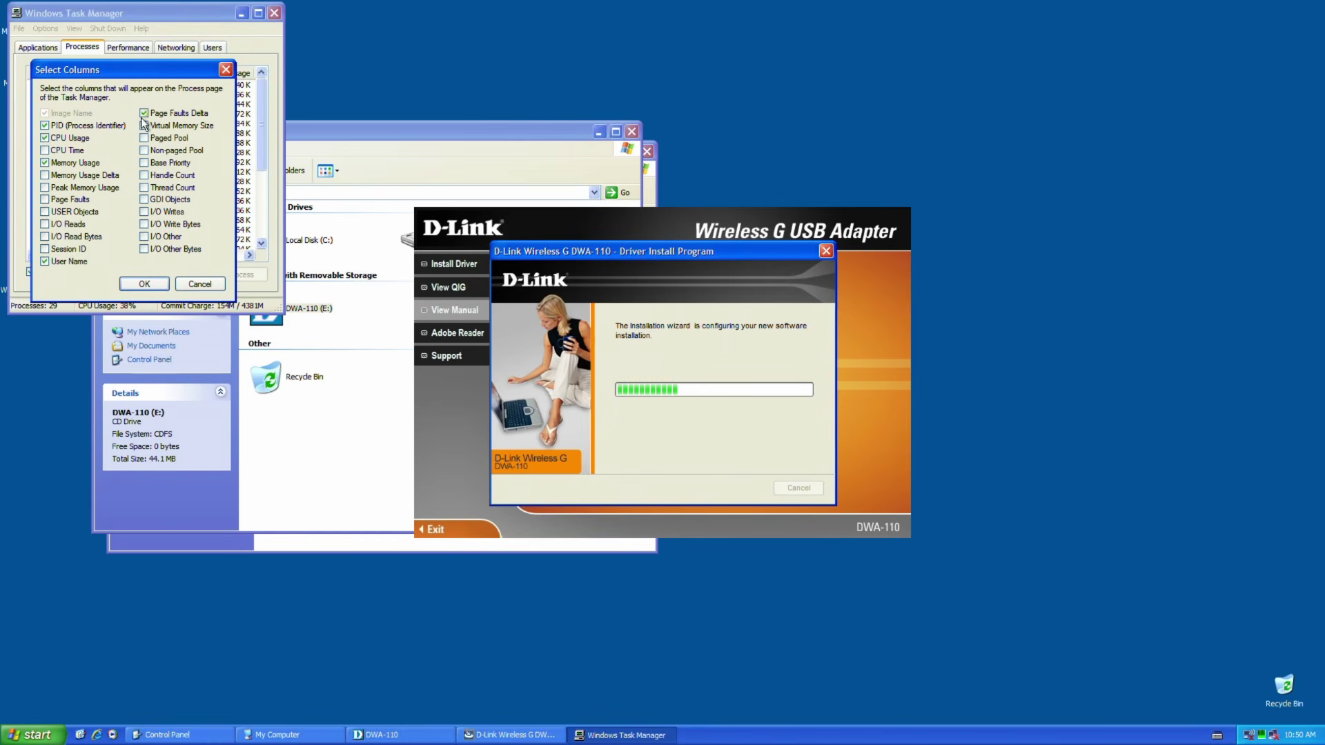
pyautogui.click(145, 283)
# Widen the Task Manager window slightly and review its applications, performance, networking and users information
pyautogui.moveTo(188, 73); pyautogui.dragTo(218, 73)
pyautogui.moveTo(284, 234)
pyautogui.mouseDown()
pyautogui.moveTo(306, 233)
pyautogui.moveTo(295, 233)
pyautogui.mouseUp()
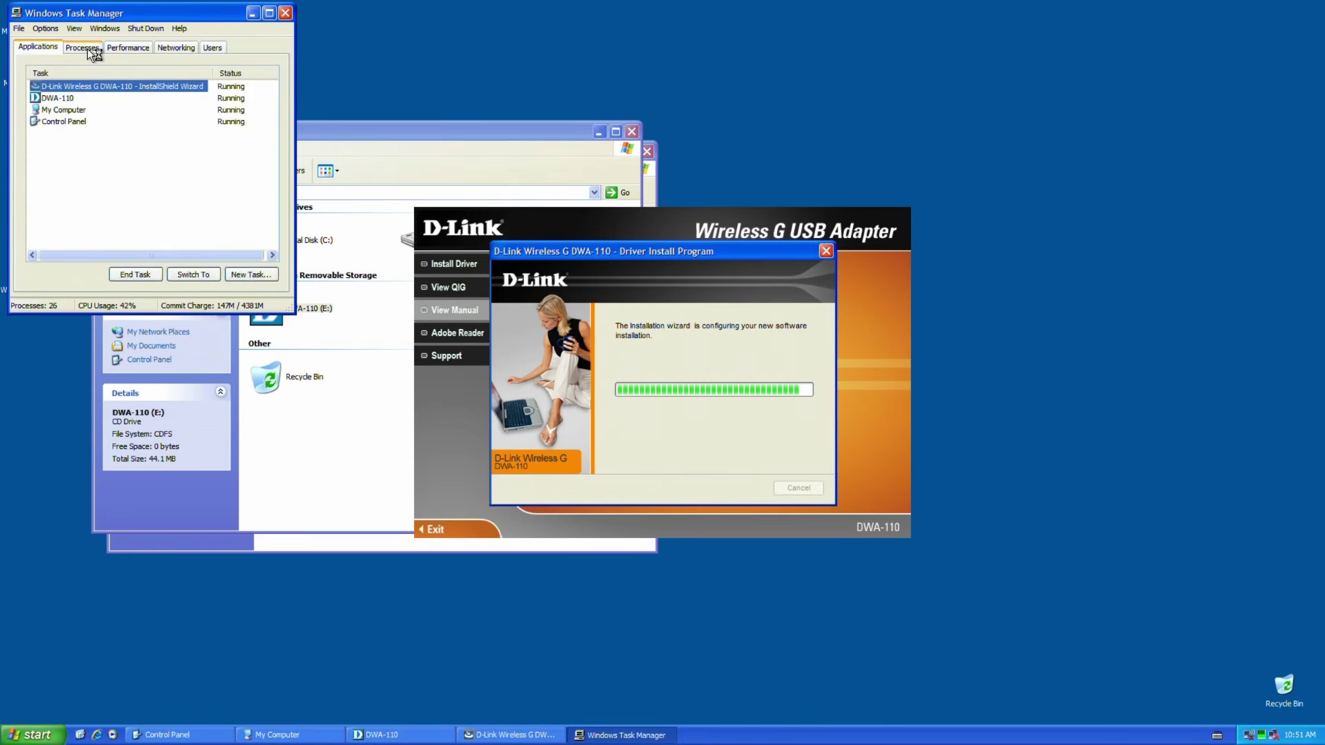
pyautogui.moveTo(288, 131); pyautogui.dragTo(290, 131)
pyautogui.click(55, 47)
pyautogui.click(148, 45)
pyautogui.click(176, 47)
pyautogui.click(212, 46)
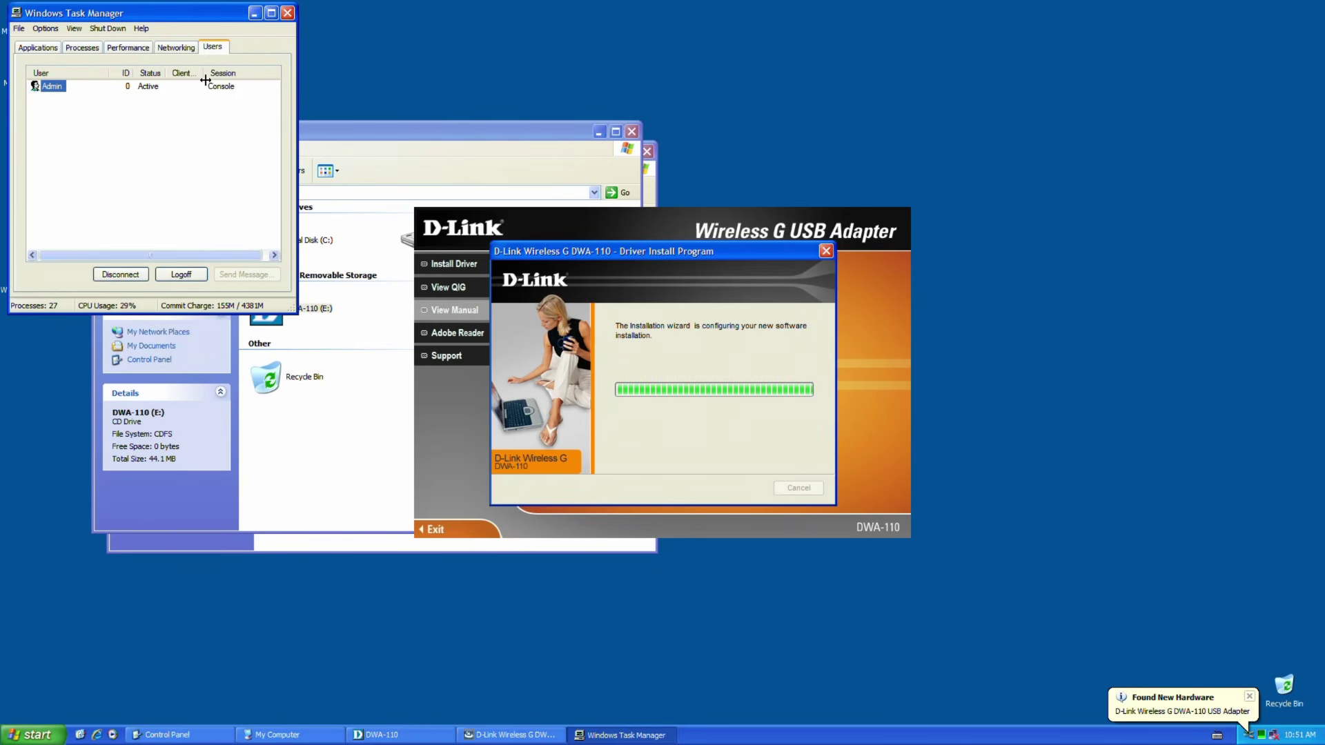
# Finish the D-Link DWA-110 driver installation and exit the D-Link launcher
pyautogui.click(674, 409)
pyautogui.click(739, 487)
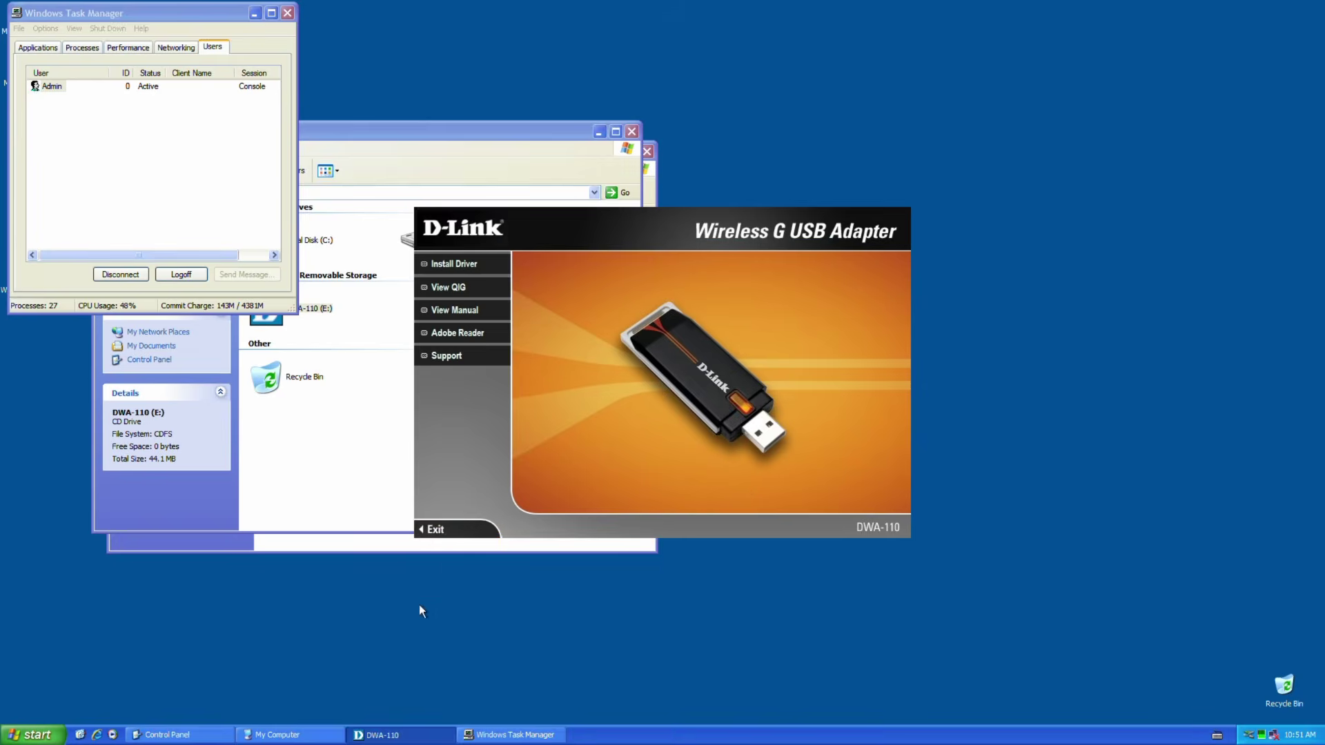
pyautogui.click(440, 530)
# Close Task Manager and open the Wireless Connection utility from the desktop
pyautogui.click(288, 13)
pyautogui.doubleClick(26, 228)
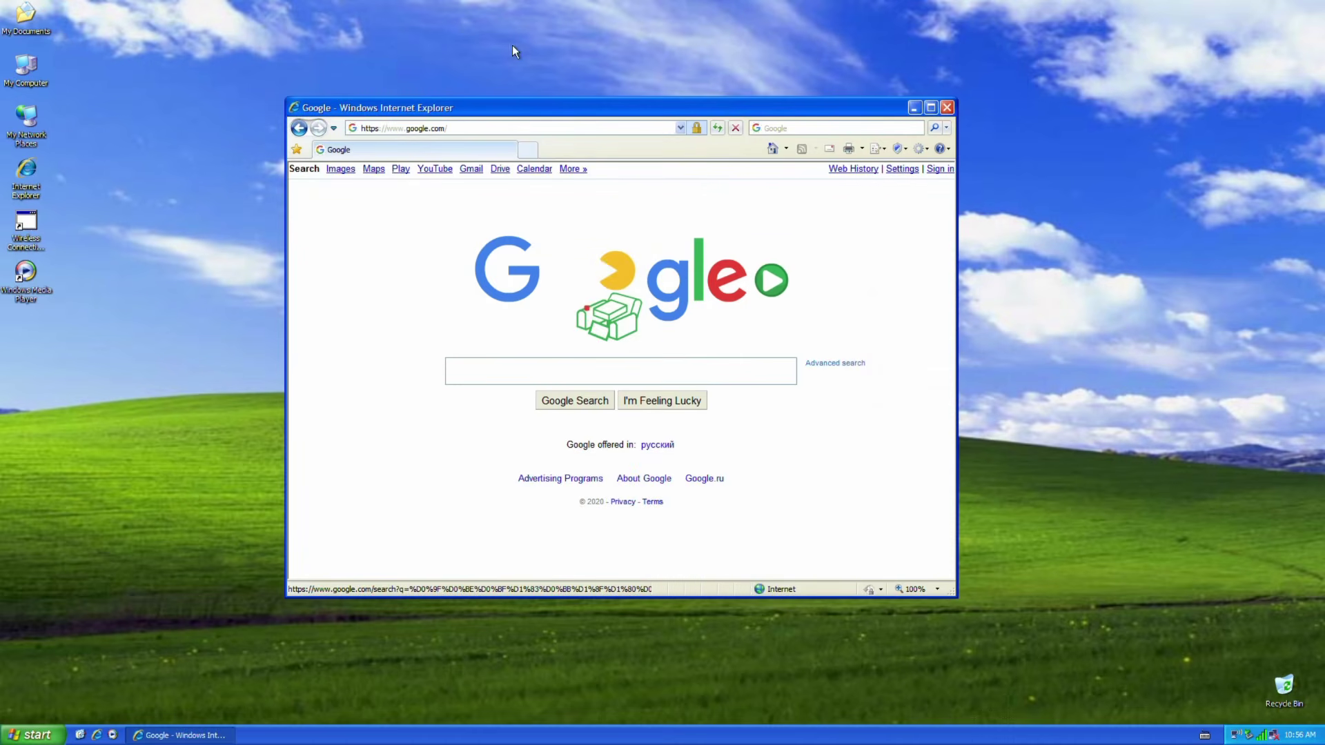
# Go to mozilla.com and continue the Mozilla Firefox setup with the desktop, Start Menu and Quick Launch icons enabled
pyautogui.click(474, 126)
pyautogui.write('mo')
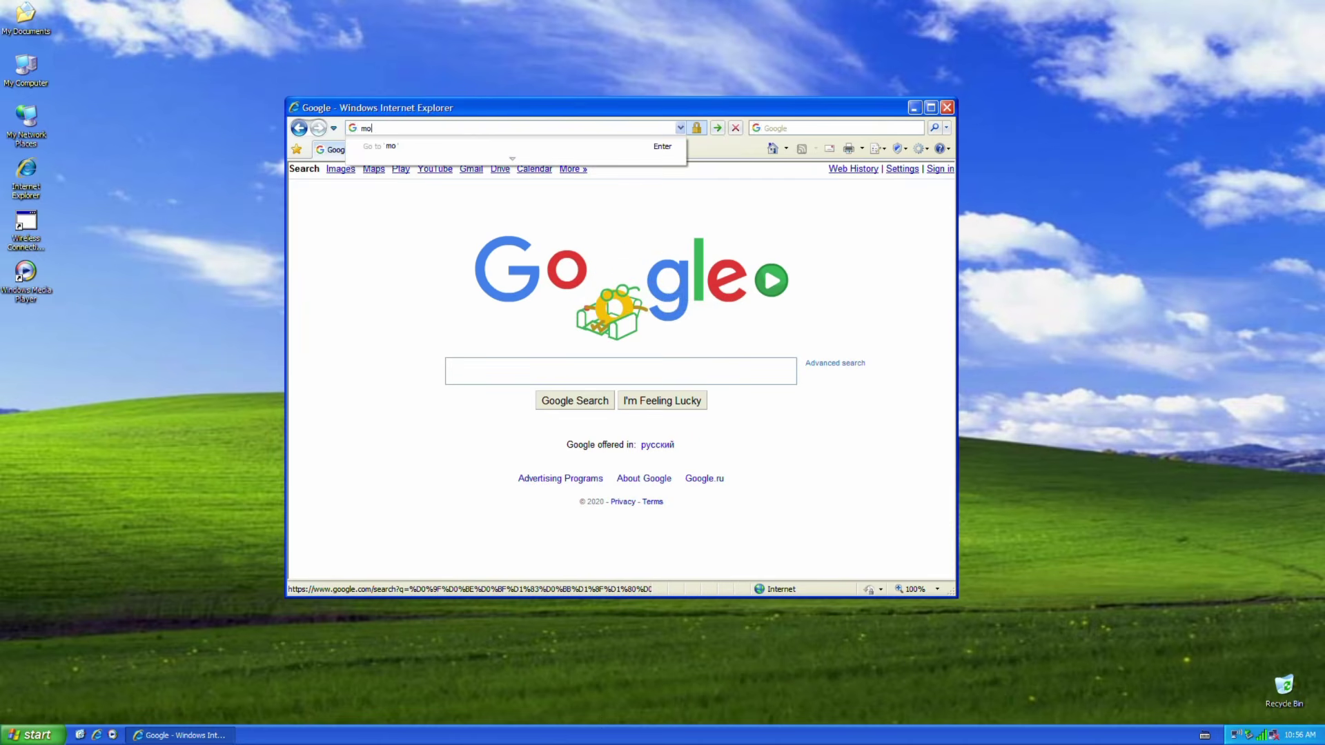
pyautogui.write('zilla.com')
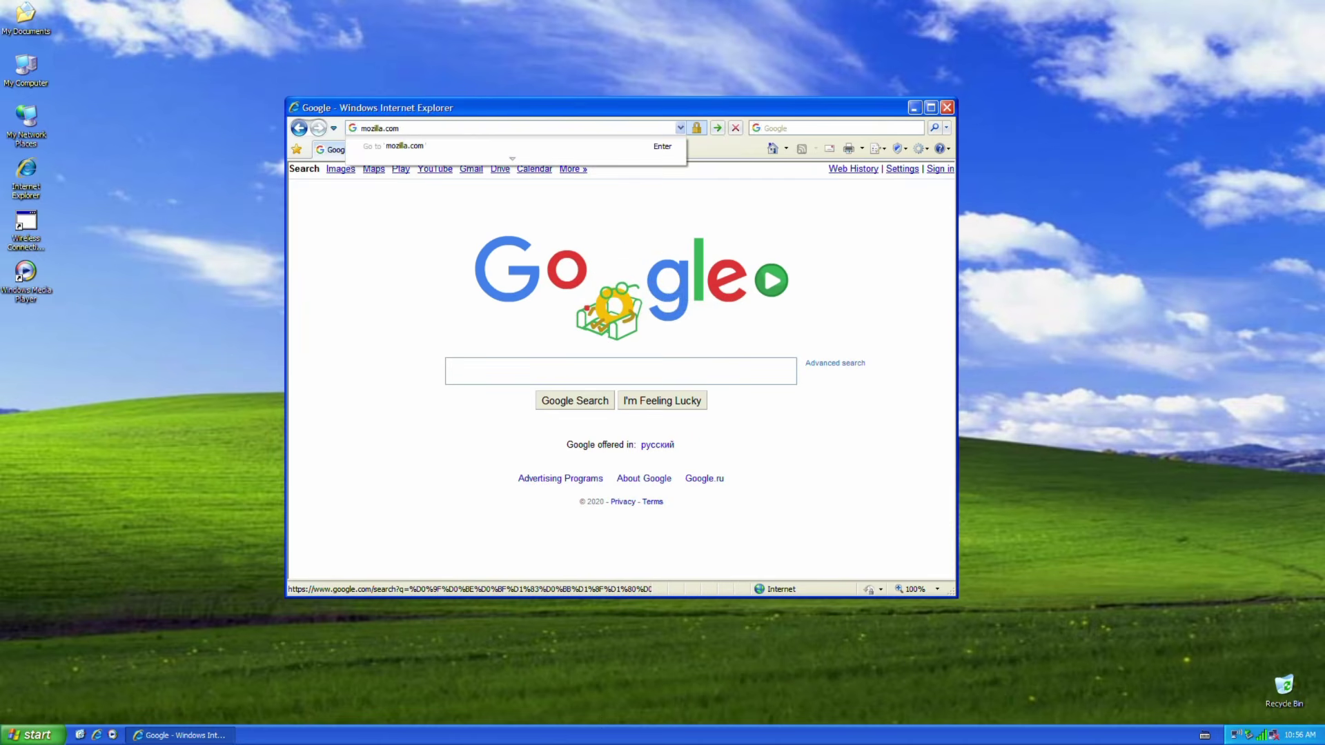
pyautogui.press('Return')
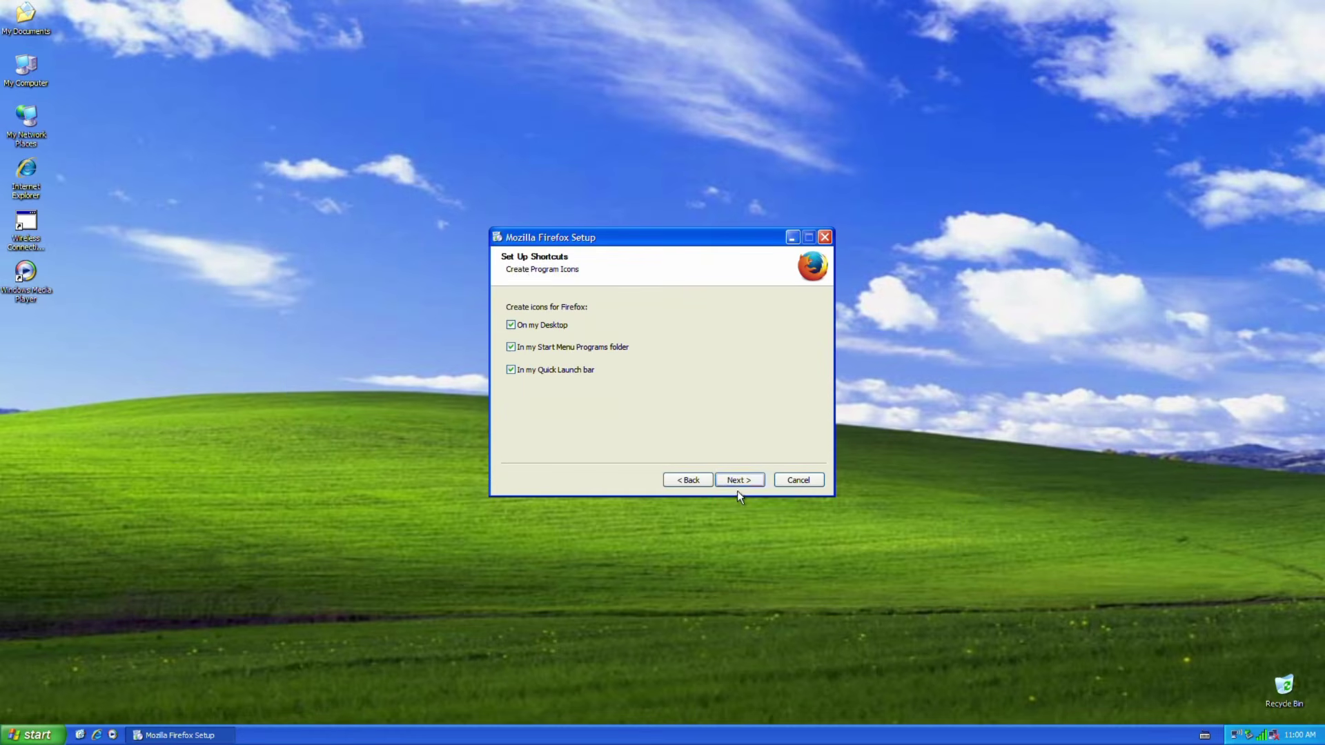
pyautogui.click(736, 483)
pyautogui.click(734, 482)
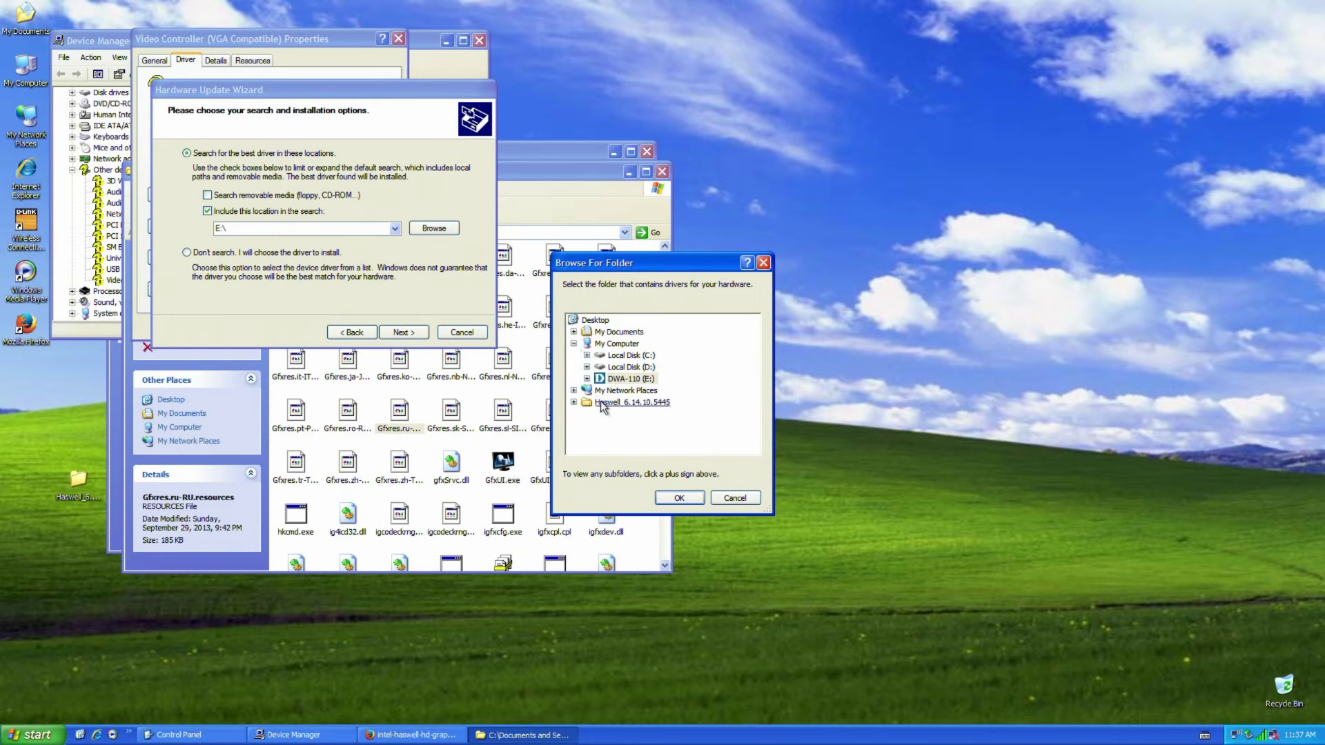
# Use the Haswell_6.14.10.5445 folder as the driver search location for the video controller and continue the driver update
pyautogui.click(615, 403)
pyautogui.click(678, 496)
pyautogui.click(392, 334)
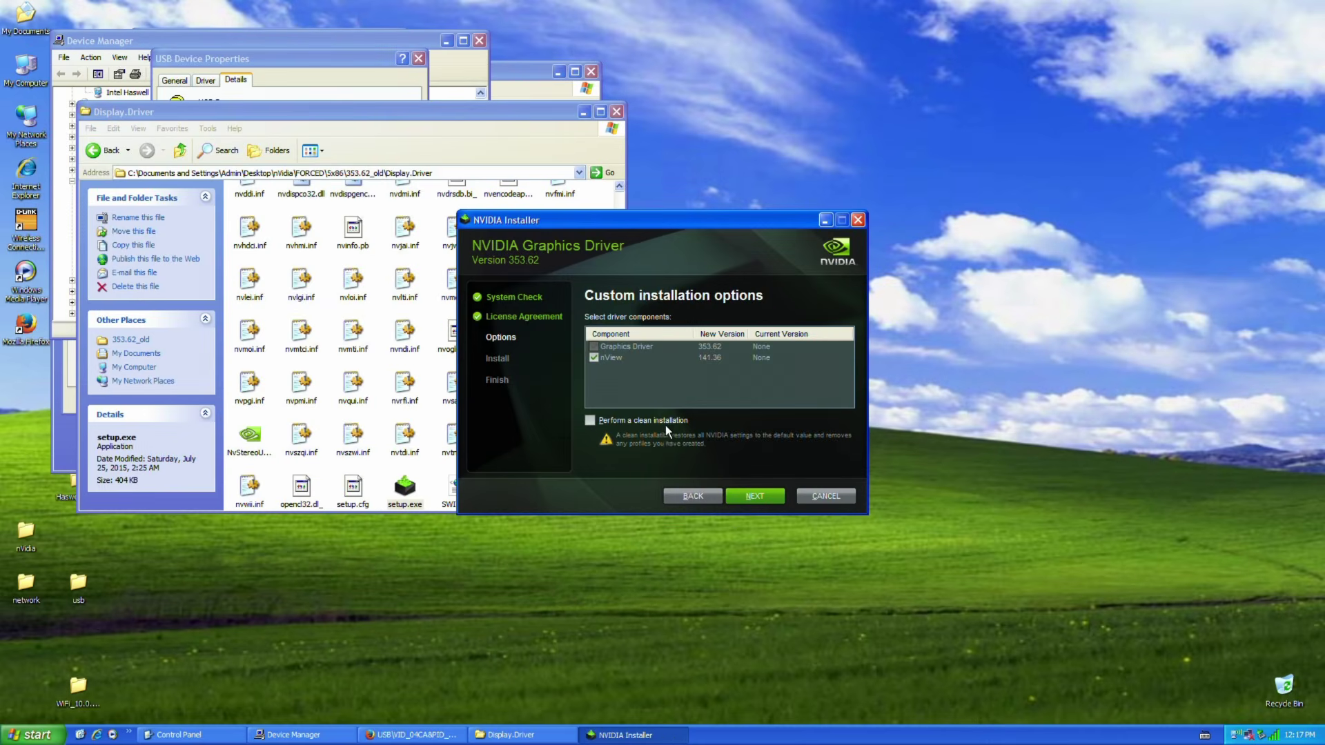
# Install the NVIDIA Graphics Driver 353.62 with nView, without a clean installation, and restart the computer
pyautogui.press('Return')
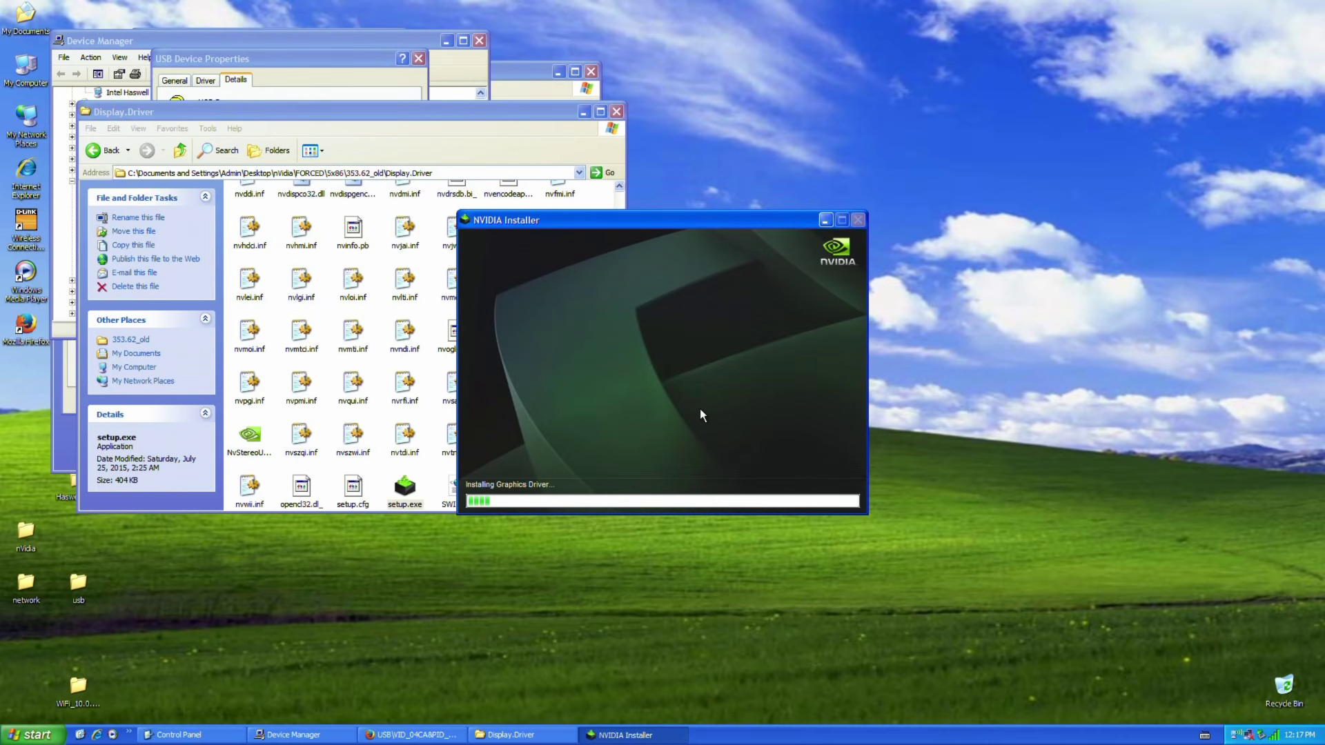
pyautogui.click(677, 458)
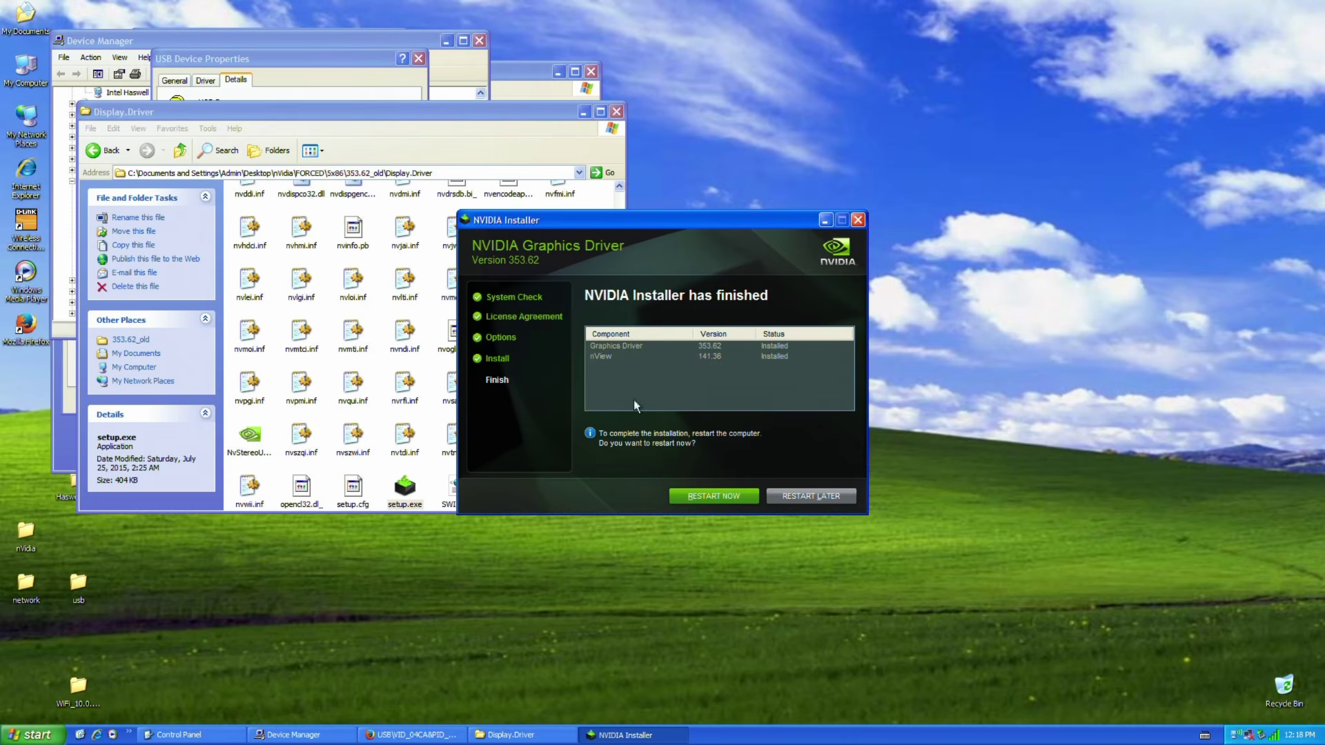
pyautogui.click(705, 498)
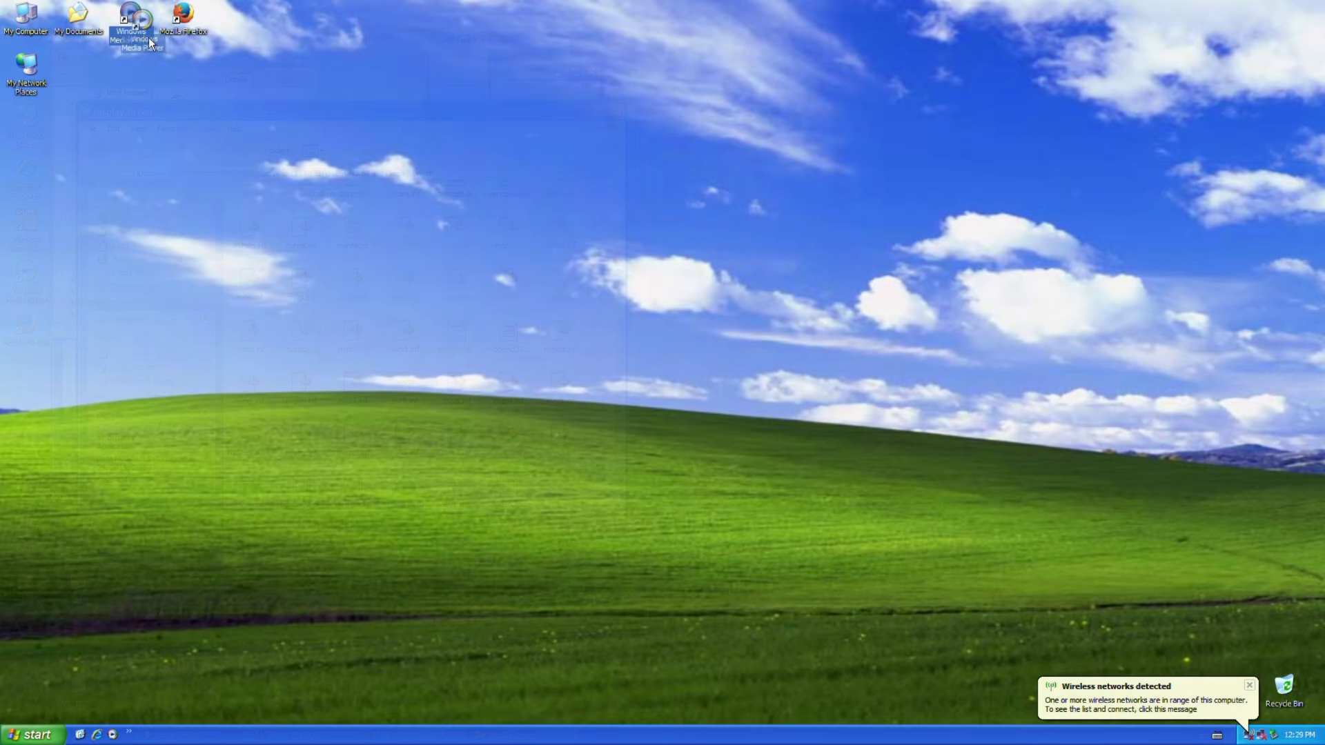
# Connect to the Vitality wireless network, entering and confirming its network key
pyautogui.click(1145, 704)
pyautogui.click(677, 293)
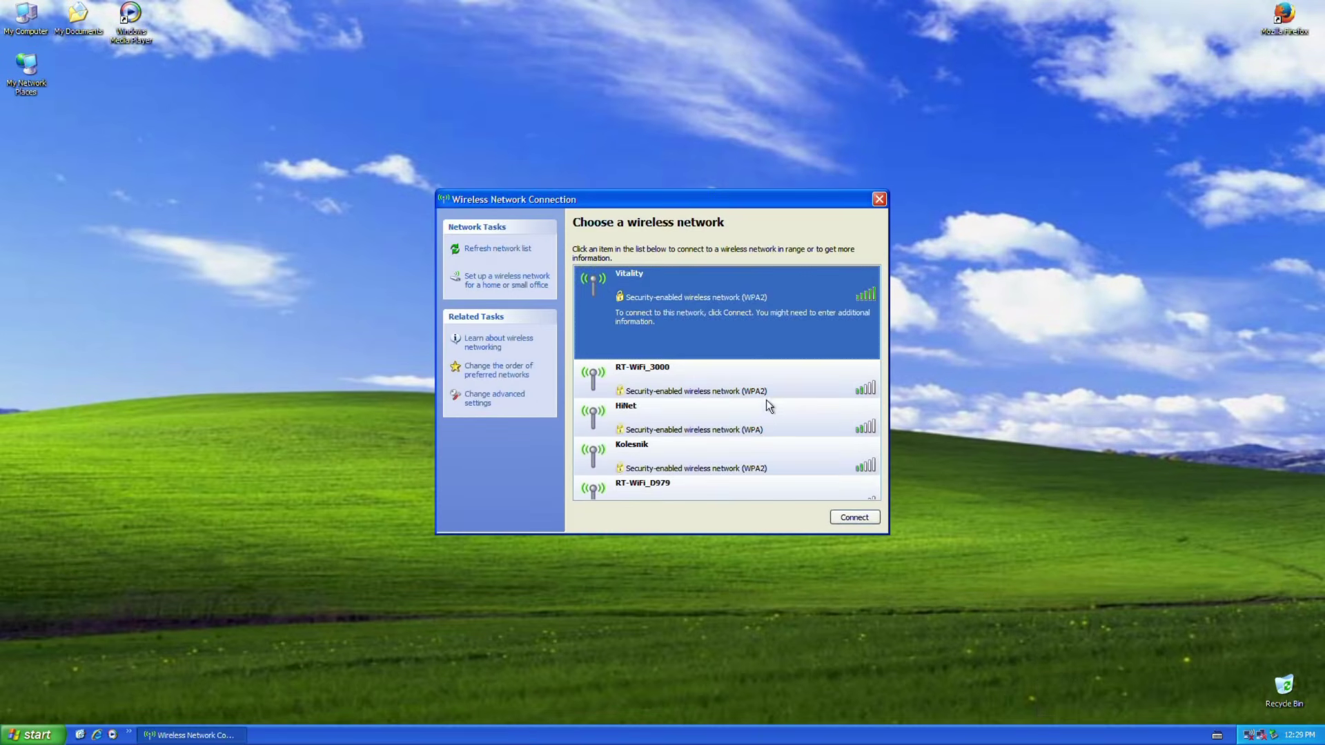
pyautogui.click(850, 518)
pyautogui.write('*************')
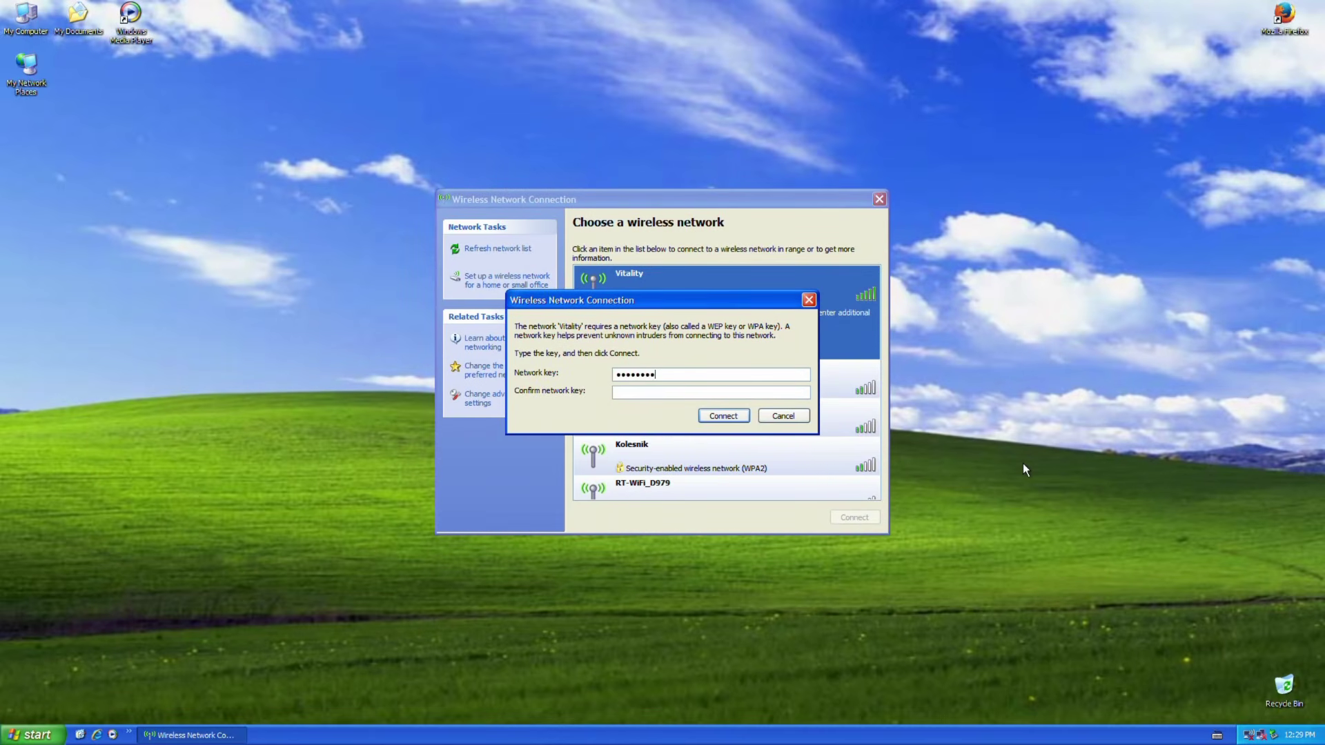
pyautogui.press('Tab')
pyautogui.write('*************')
pyautogui.click(725, 416)
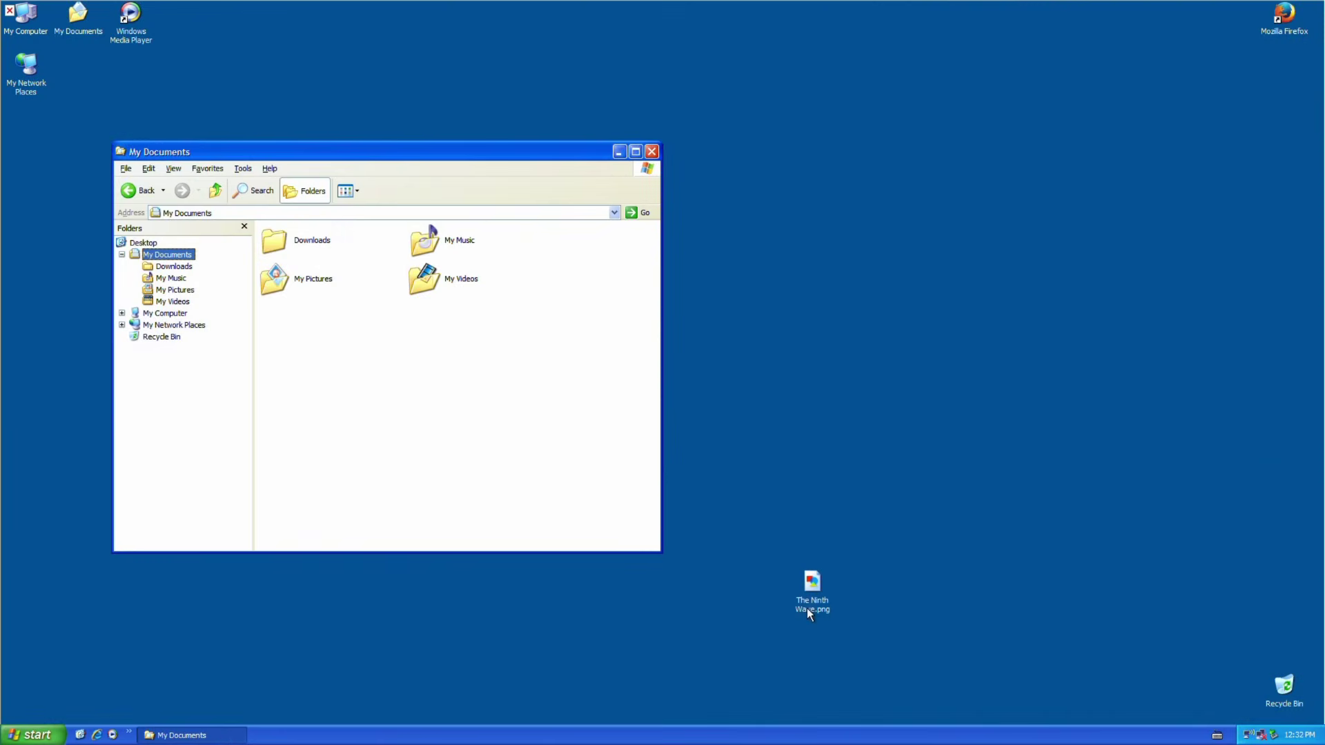
# Move The Ninth Wave.png from the desktop into My Pictures and open the image there
pyautogui.moveTo(808, 595); pyautogui.dragTo(275, 272)
pyautogui.doubleClick(274, 272)
pyautogui.doubleClick(274, 272)
# Set The Ninth Wave.png as the desktop background and close the picture viewer and the My Pictures folder
pyautogui.rightClick(640, 464)
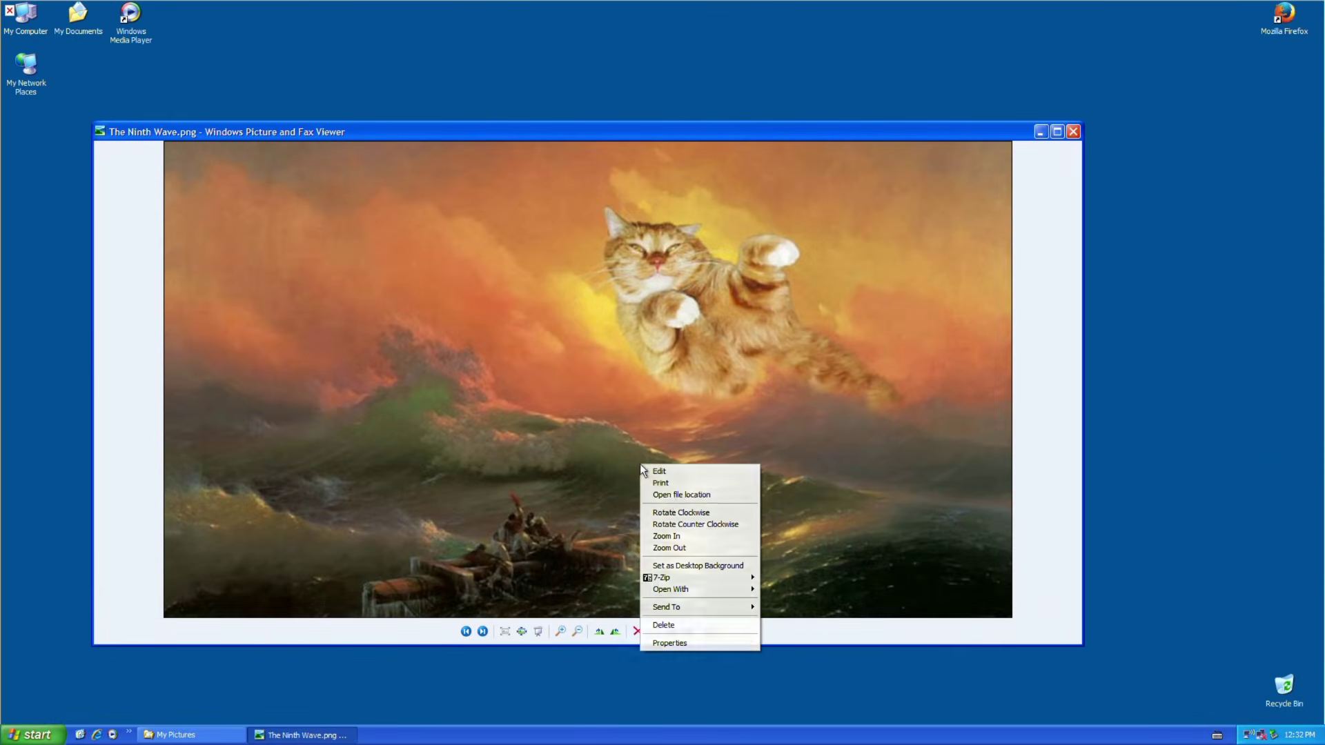
pyautogui.click(685, 566)
pyautogui.click(1067, 131)
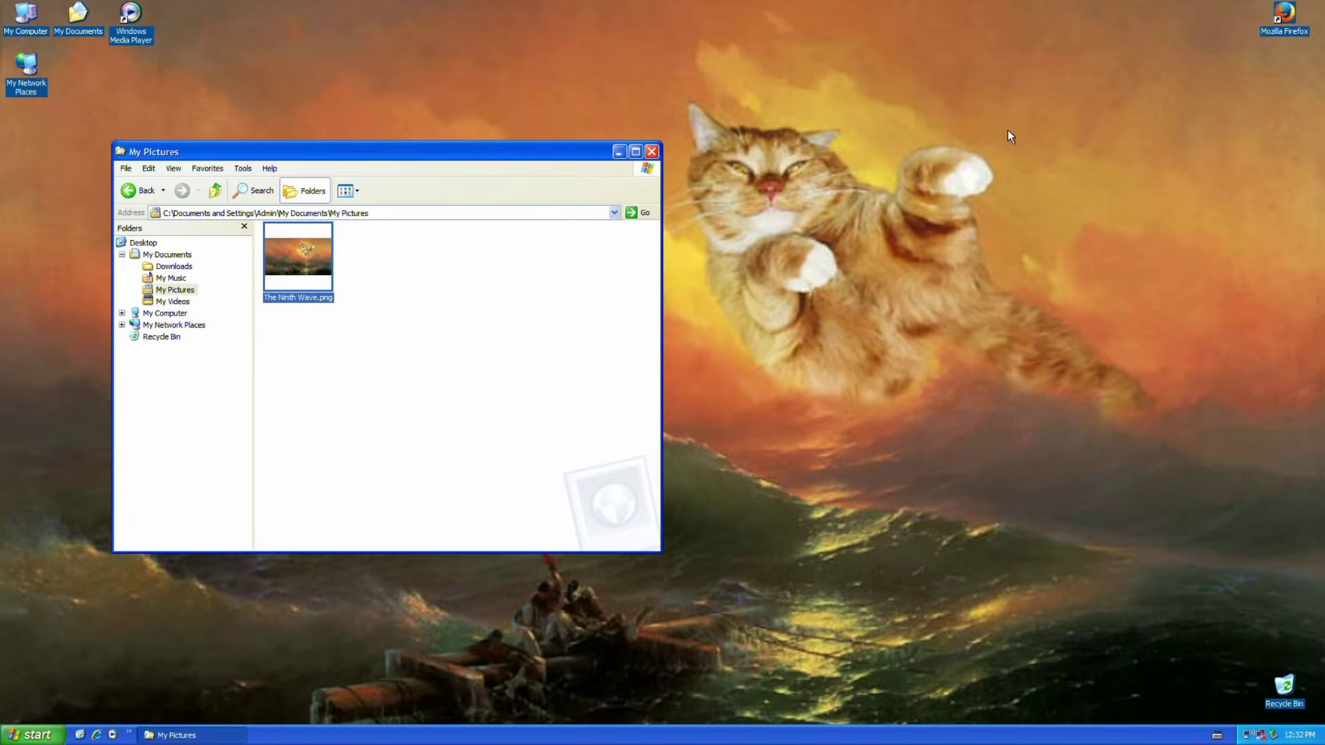
pyautogui.moveTo(387, 458); pyautogui.dragTo(660, 219)
pyautogui.click(649, 146)
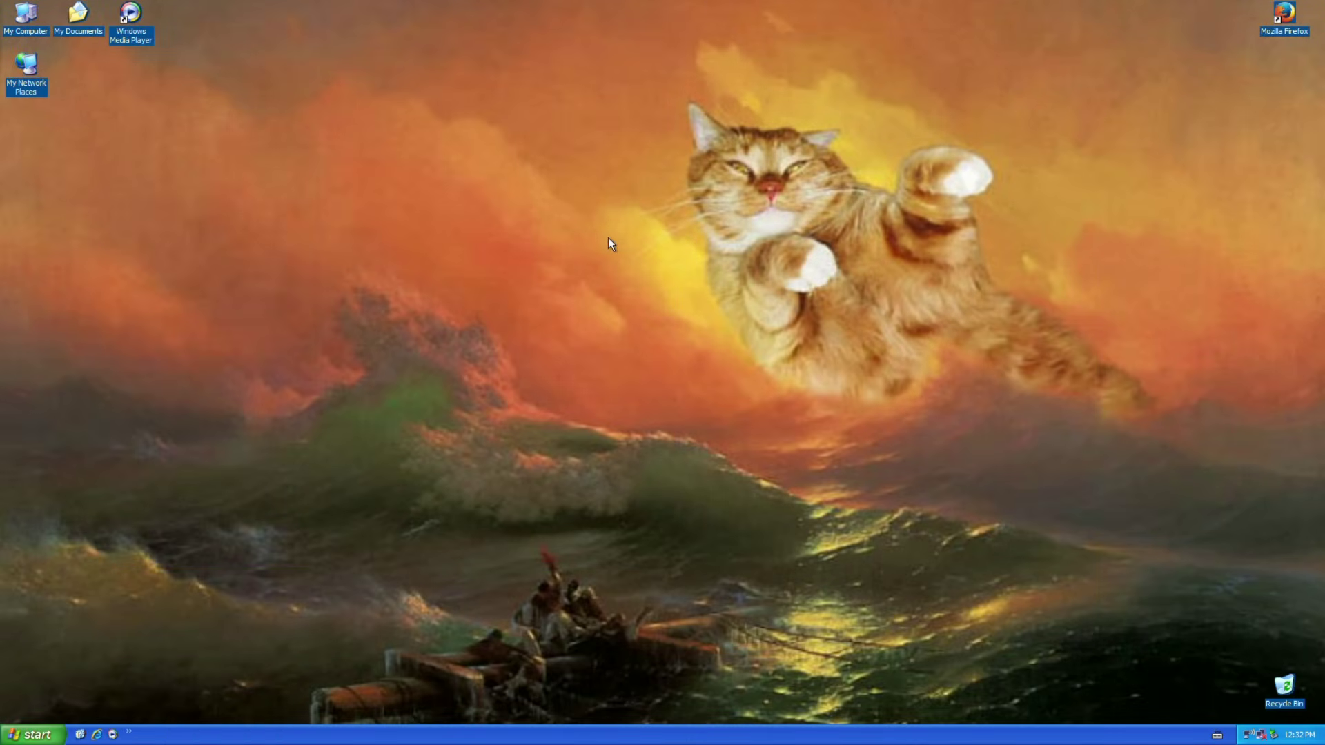
# Open My Computer, move its window aside, view the folders on Local Disk (C:) and return to the drive overview
pyautogui.press('super+e')
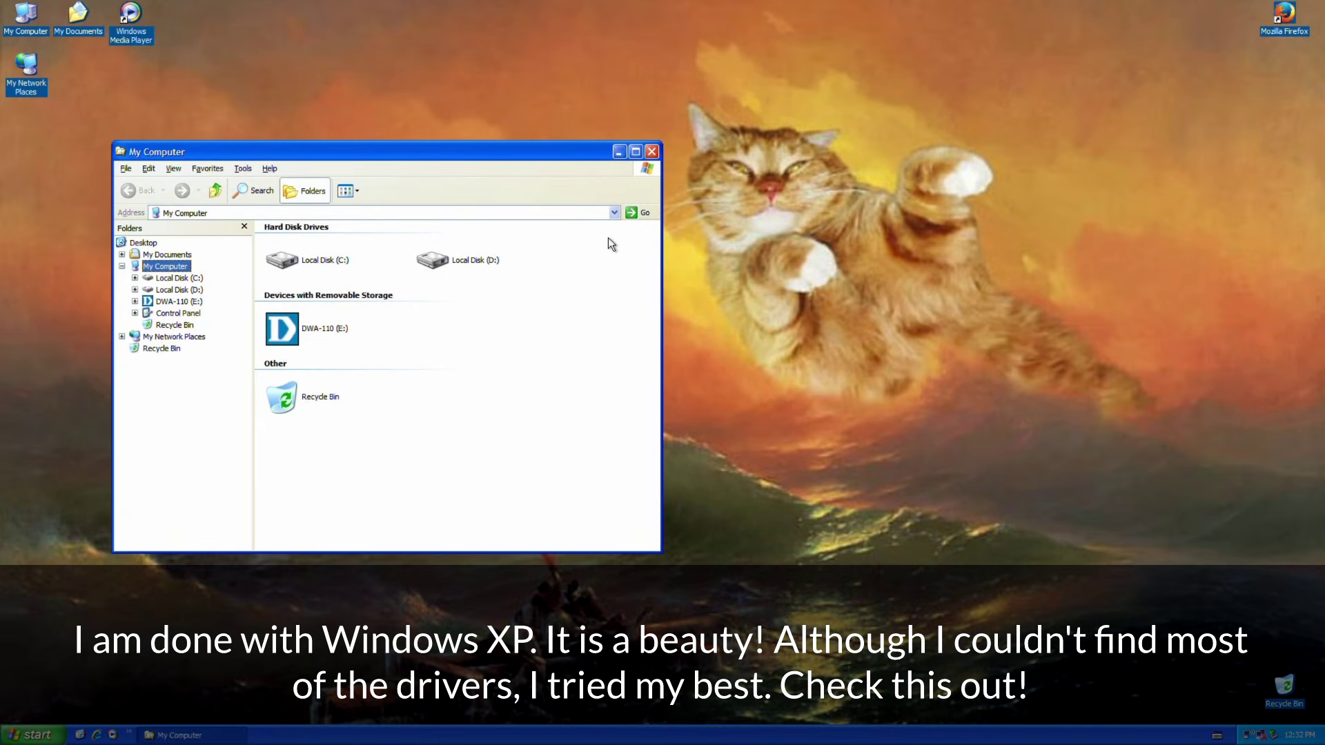
pyautogui.moveTo(425, 153); pyautogui.dragTo(970, 263)
pyautogui.doubleClick(831, 382)
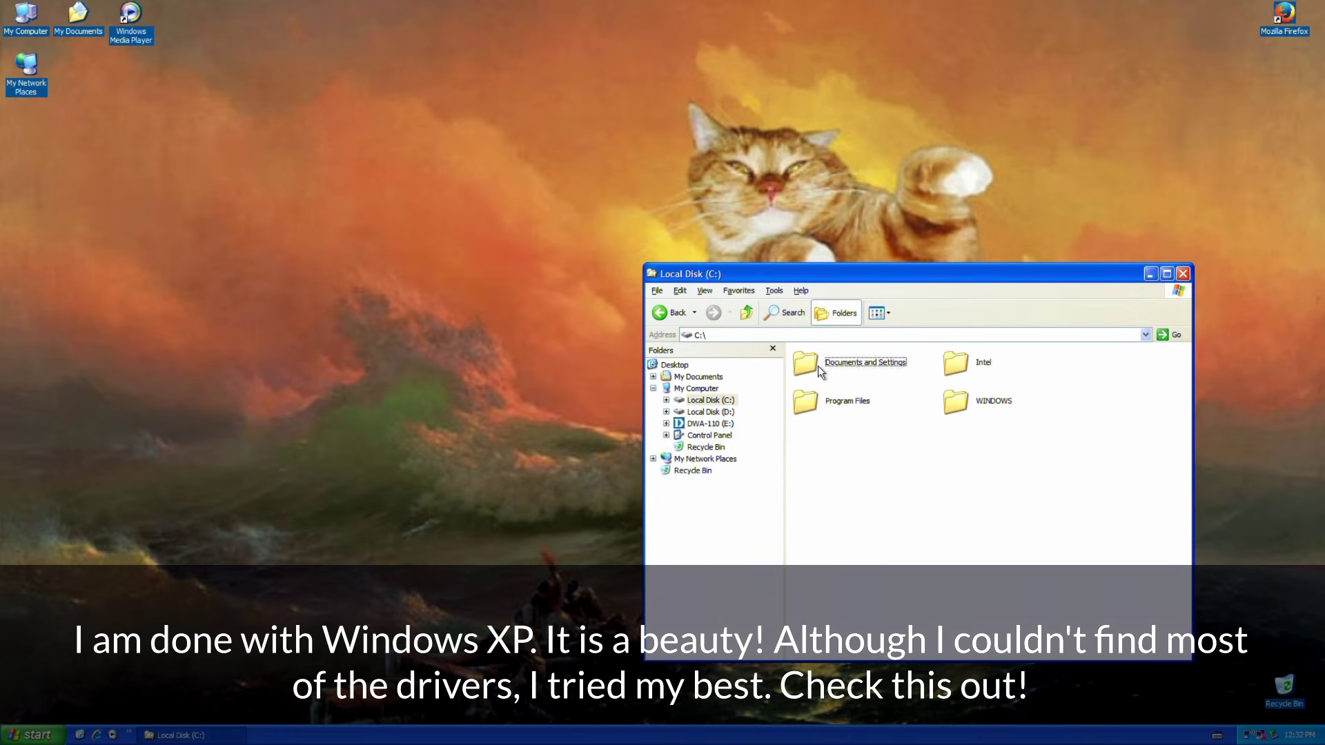
pyautogui.click(676, 312)
# Run winver to show the Windows version, move its window aside, and run cmd
pyautogui.press('super+r')
pyautogui.write('winv')
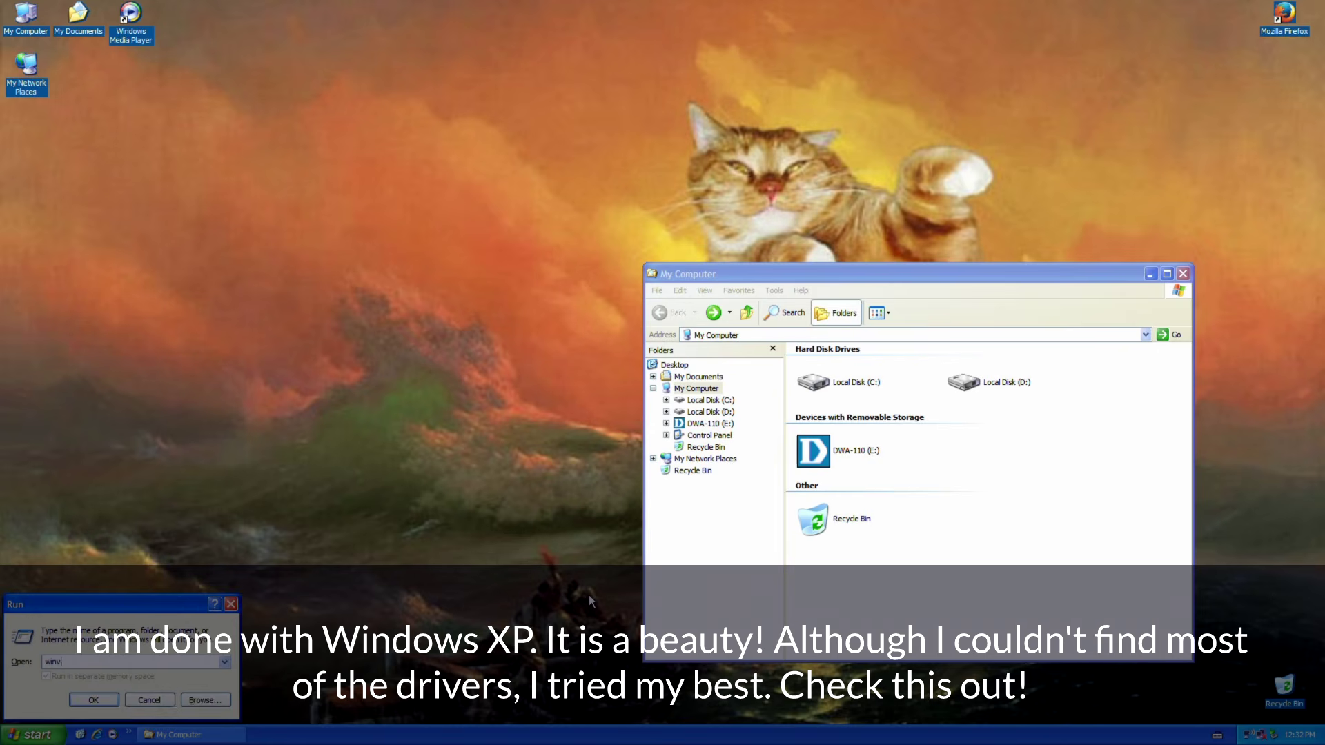
pyautogui.write('er')
pyautogui.press('Return')
pyautogui.moveTo(111, 35); pyautogui.dragTo(301, 390)
pyautogui.press('super+r')
pyautogui.write('cmd')
pyautogui.press('Return')
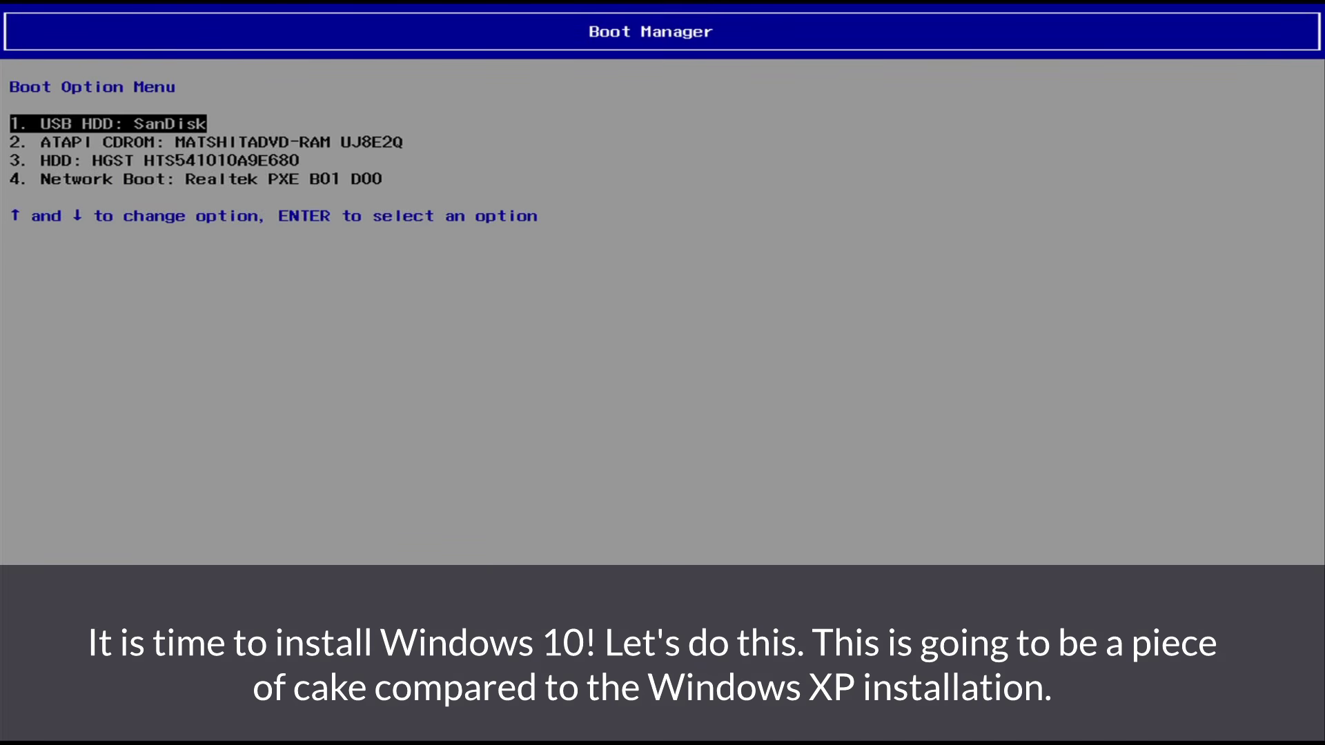
# Boot from the SanDisk USB drive and start Windows Setup with English (United States) language and US keyboard
pyautogui.press('Return')
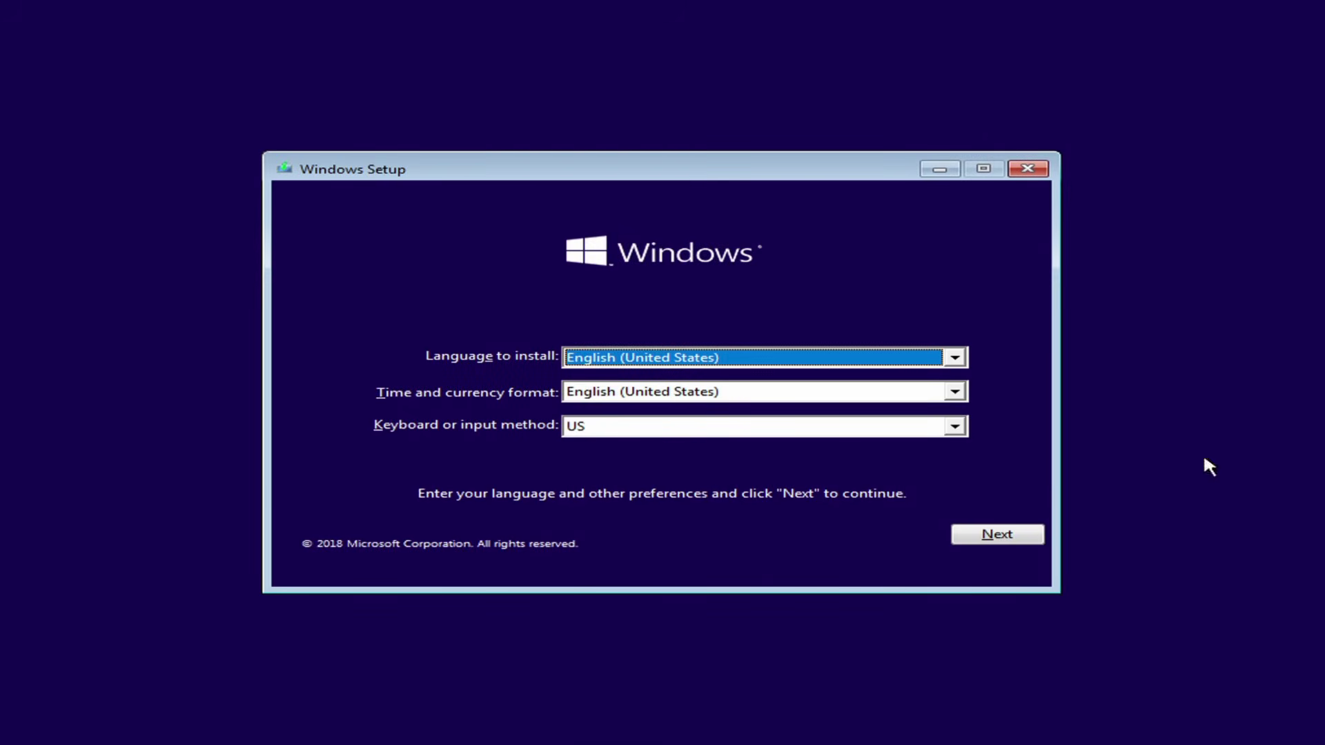
pyautogui.click(988, 540)
pyautogui.press('Return')
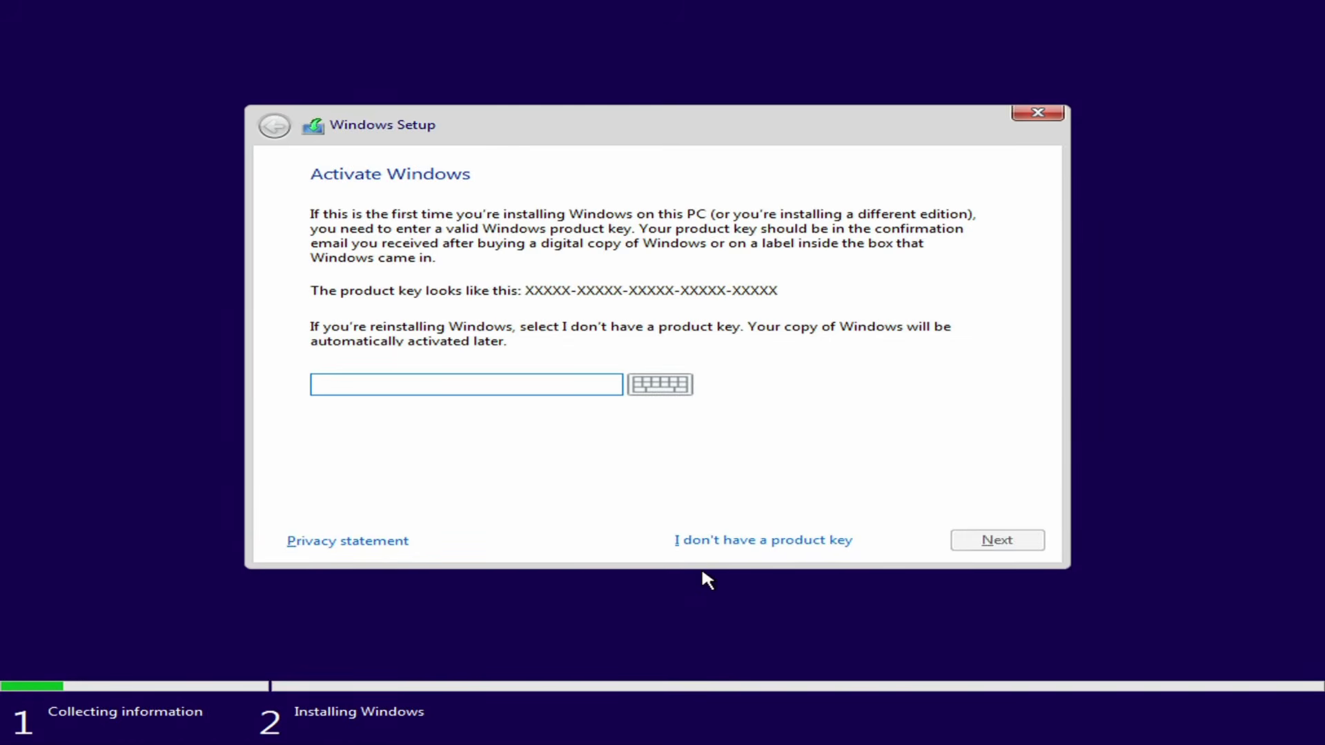
# Skip the product key and select Windows 10 Pro x64 as the operating system to install
pyautogui.click(724, 540)
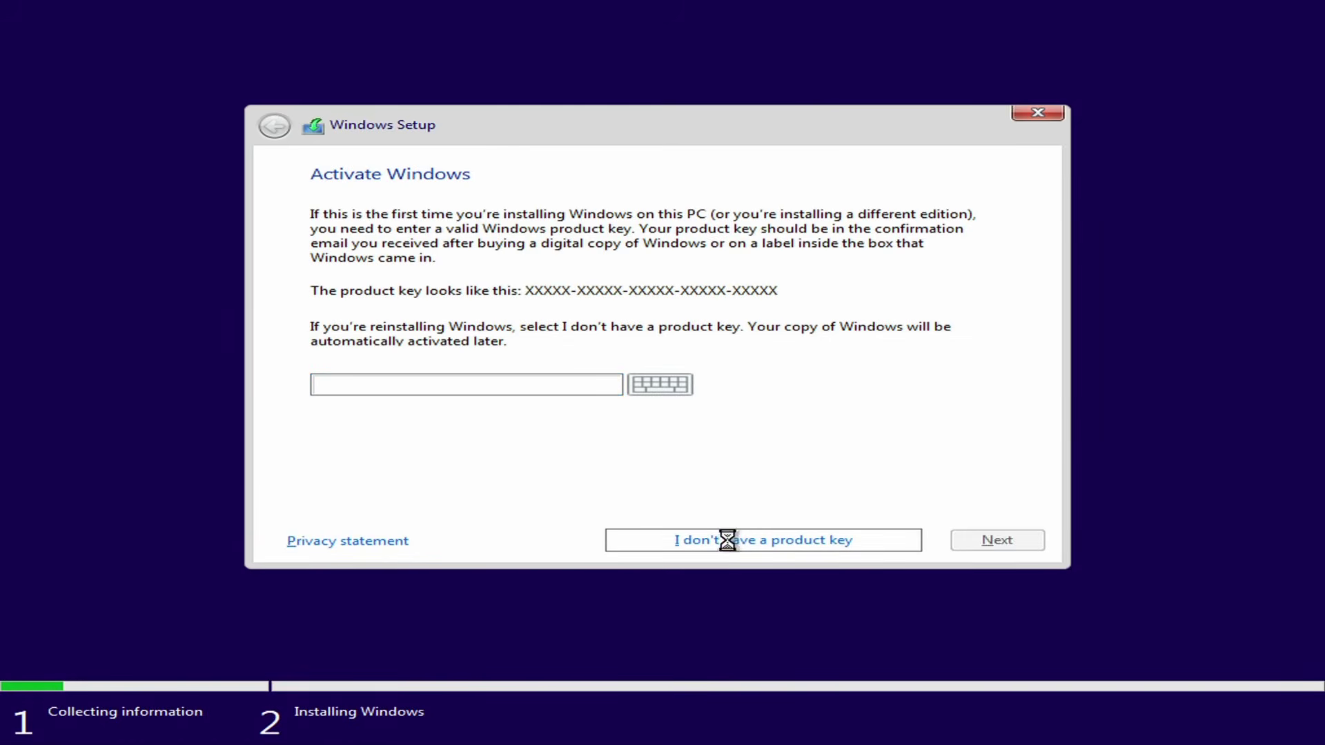
pyautogui.click(422, 277)
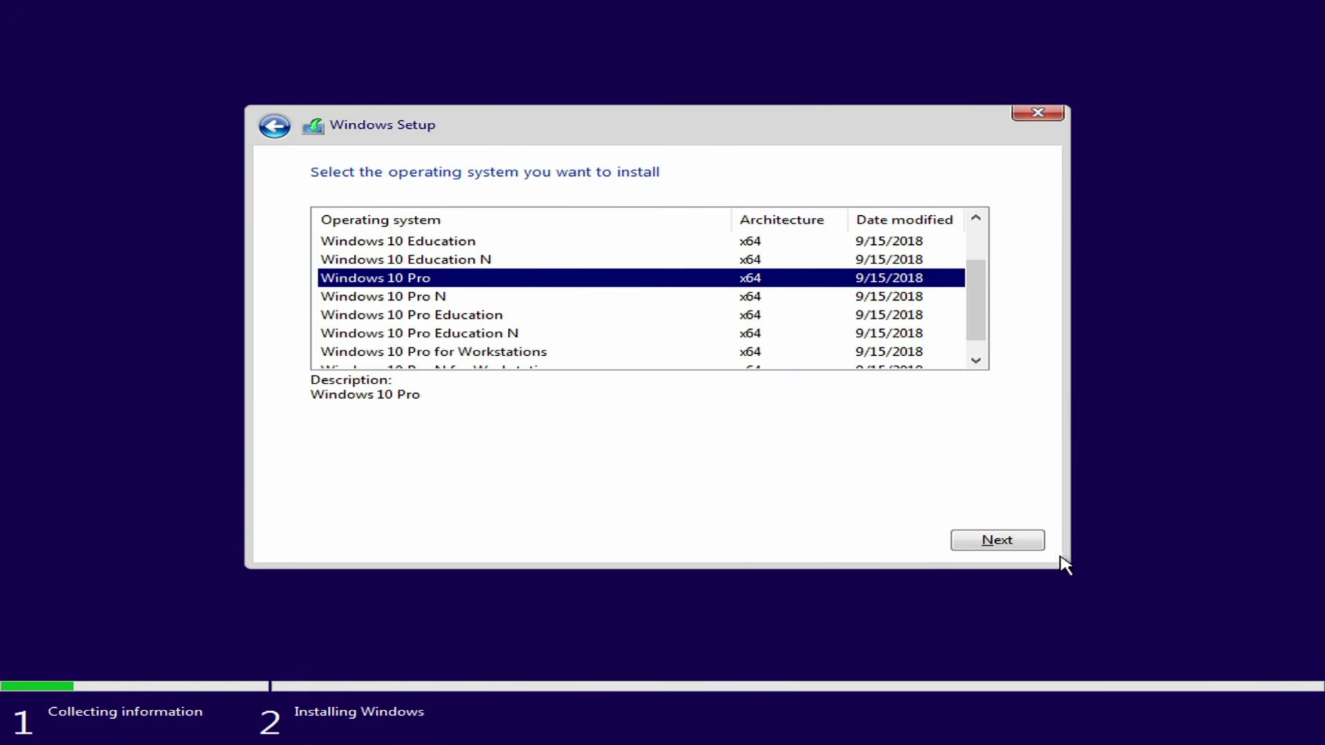
pyautogui.click(1021, 545)
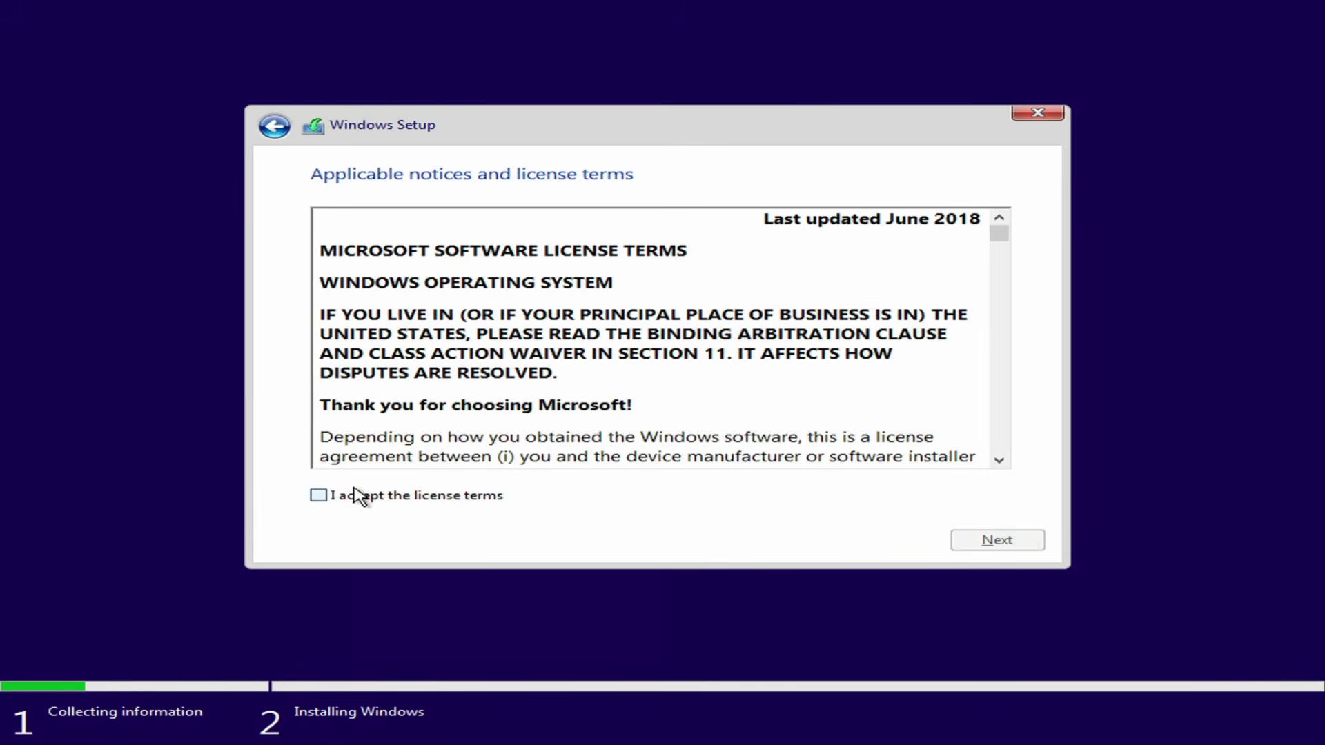
# Accept the license terms, install Windows on Drive 0 Partition 2 and restart when the installation finishes
pyautogui.click(354, 494)
pyautogui.click(997, 540)
pyautogui.click(385, 321)
pyautogui.click(405, 293)
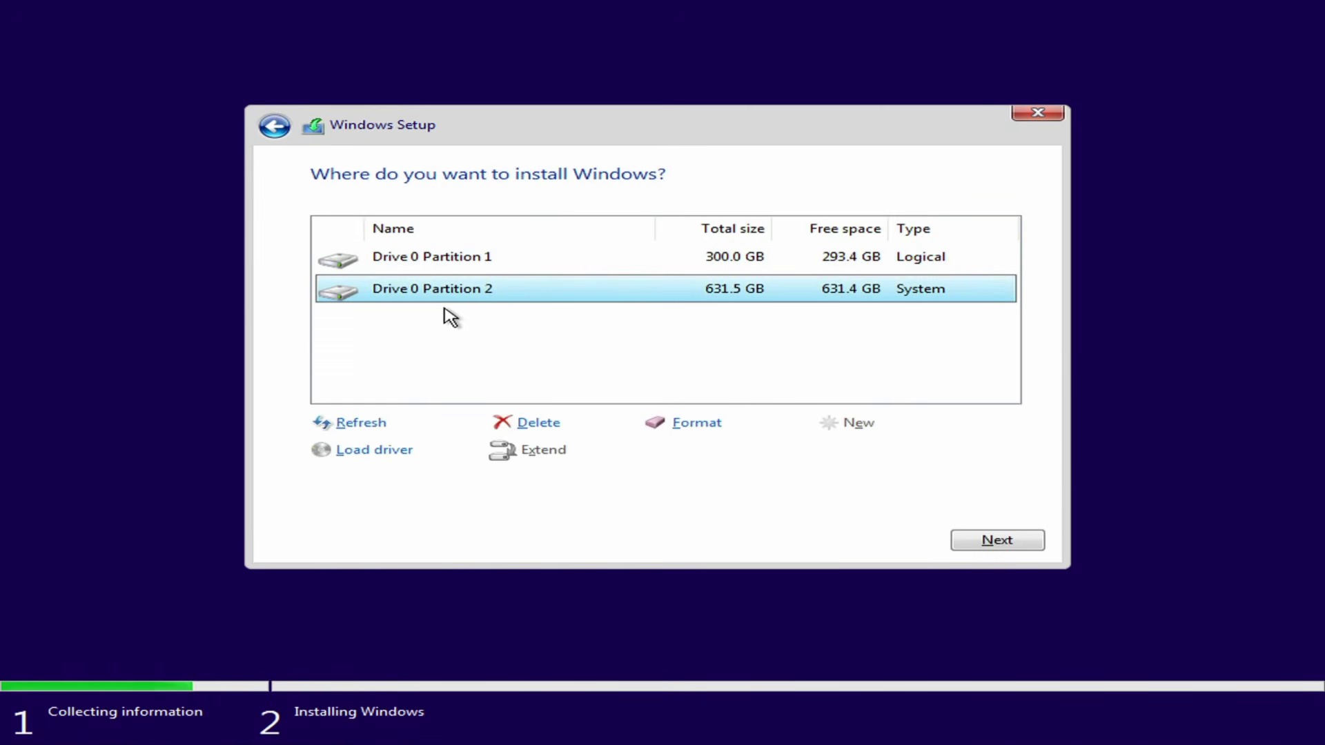
pyautogui.click(999, 541)
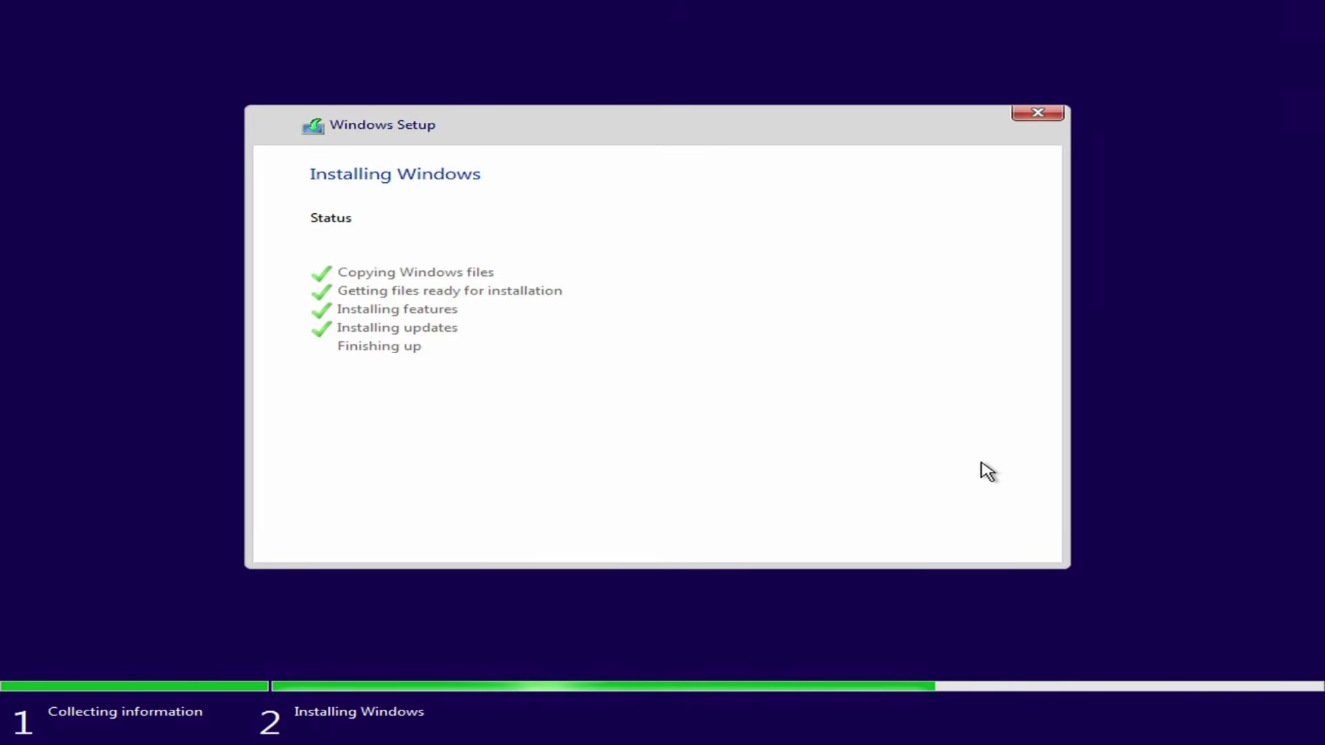
pyautogui.click(972, 550)
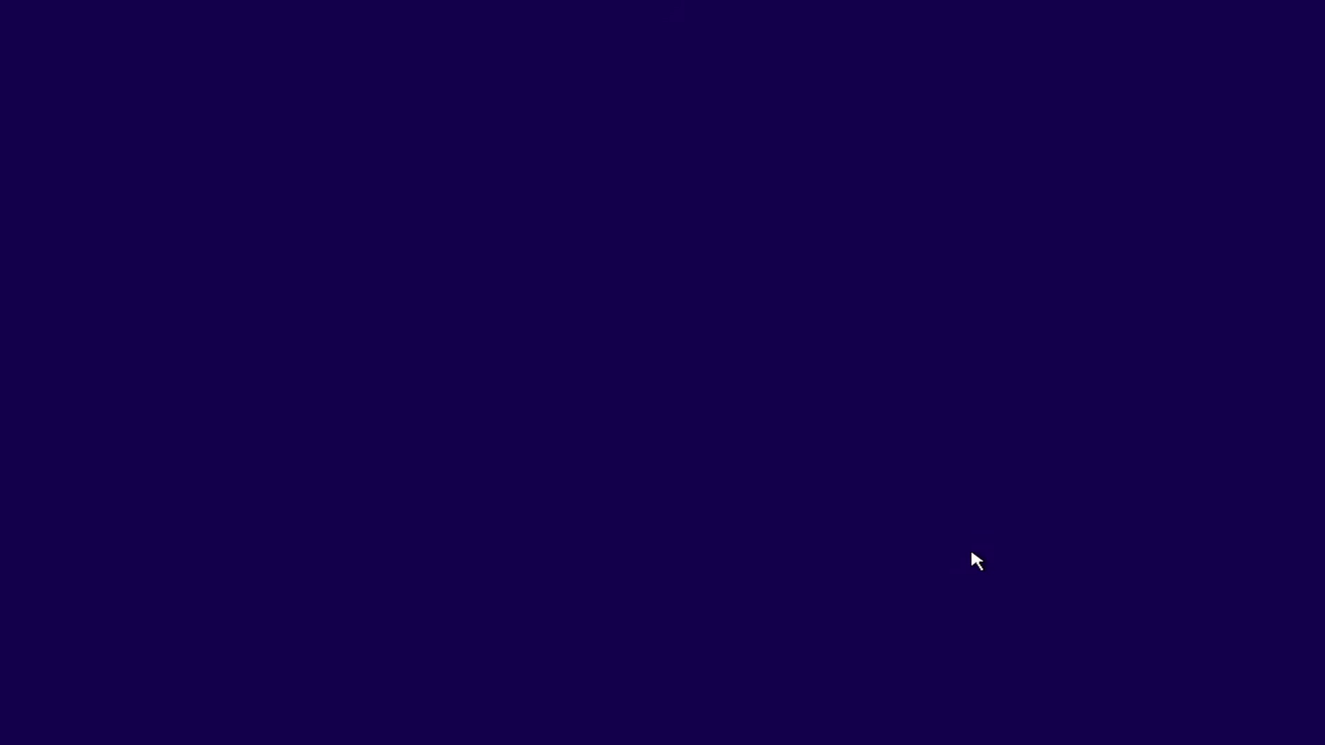
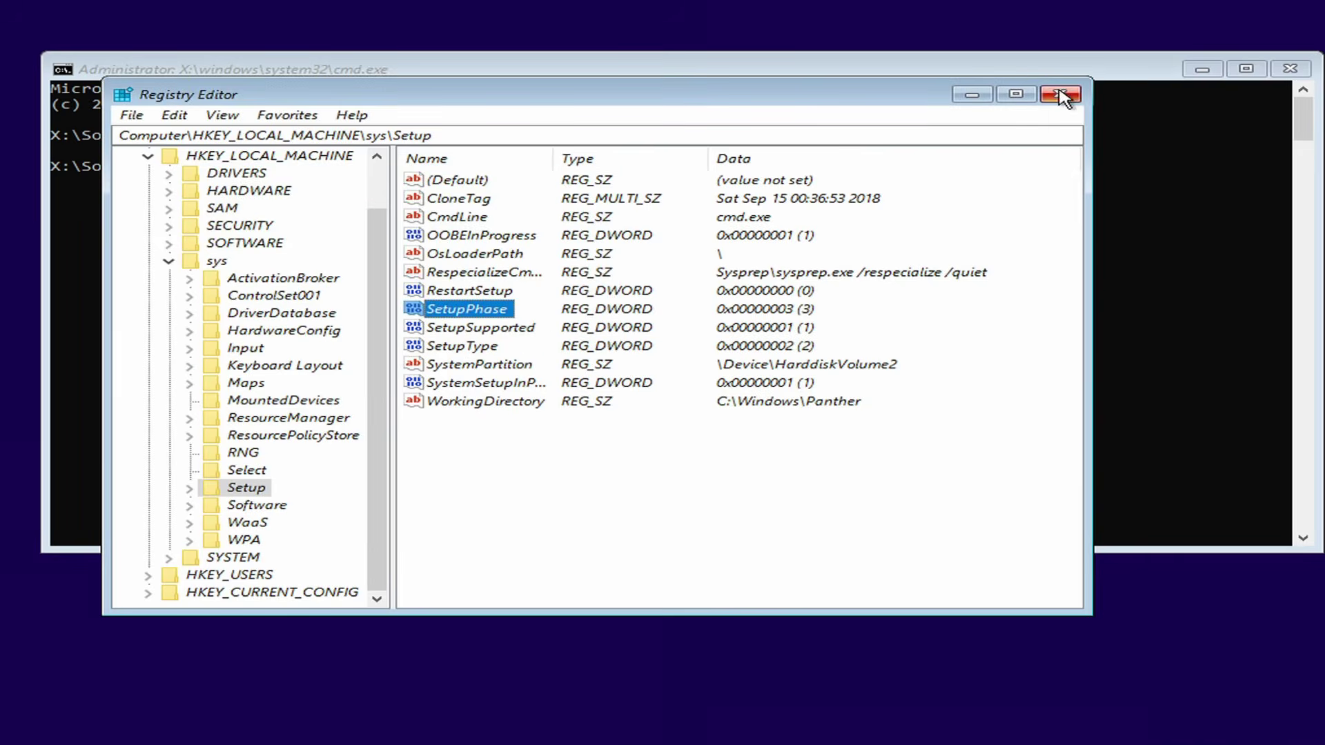
# Close Registry Editor and the command prompt, and exit Windows Setup with confirmation
pyautogui.click(1061, 95)
pyautogui.click(1290, 68)
pyautogui.click(1024, 168)
pyautogui.click(845, 457)
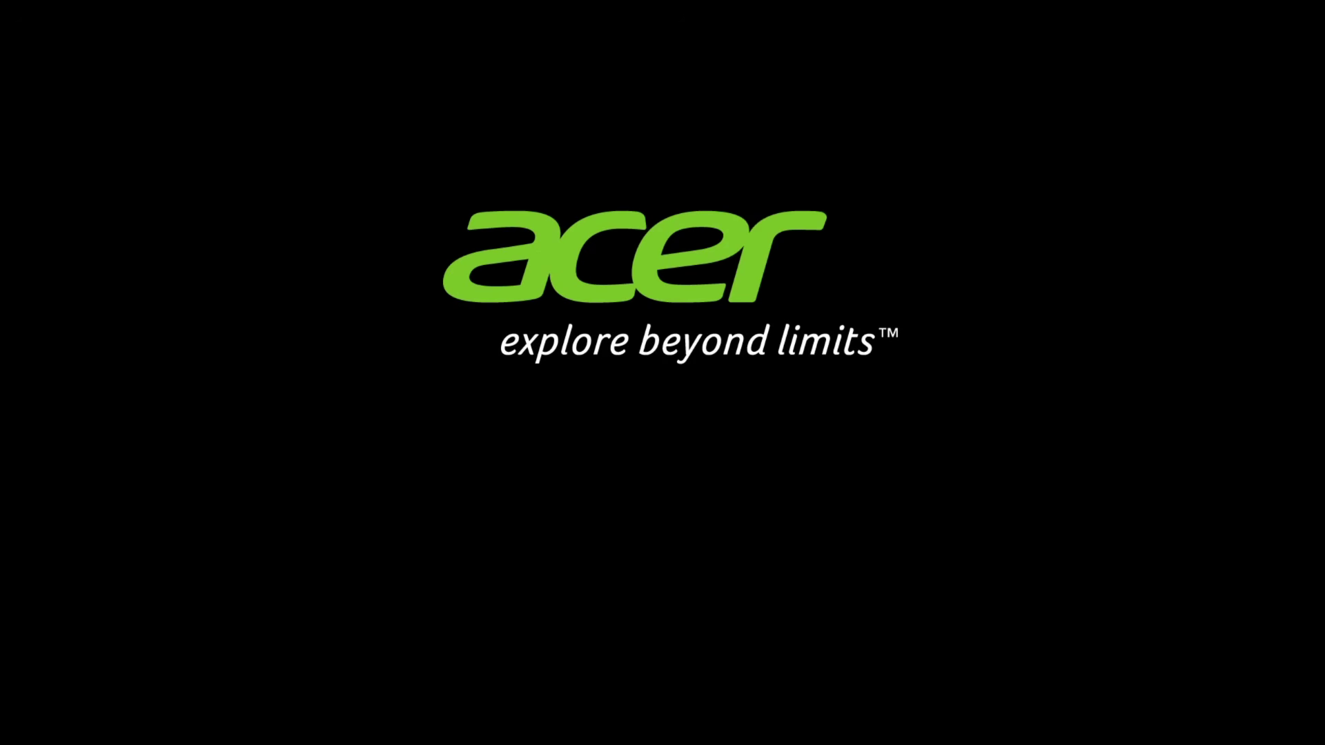
# Enter the BIOS setup, move HDD0 : HGST HTS541010A9E680 to first place in the boot priority order, and save and exit
pyautogui.press('F2')
pyautogui.press('Right')
pyautogui.press('Right')
pyautogui.press('Right')
pyautogui.press('Down')
pyautogui.press('Down')
pyautogui.press('Down')
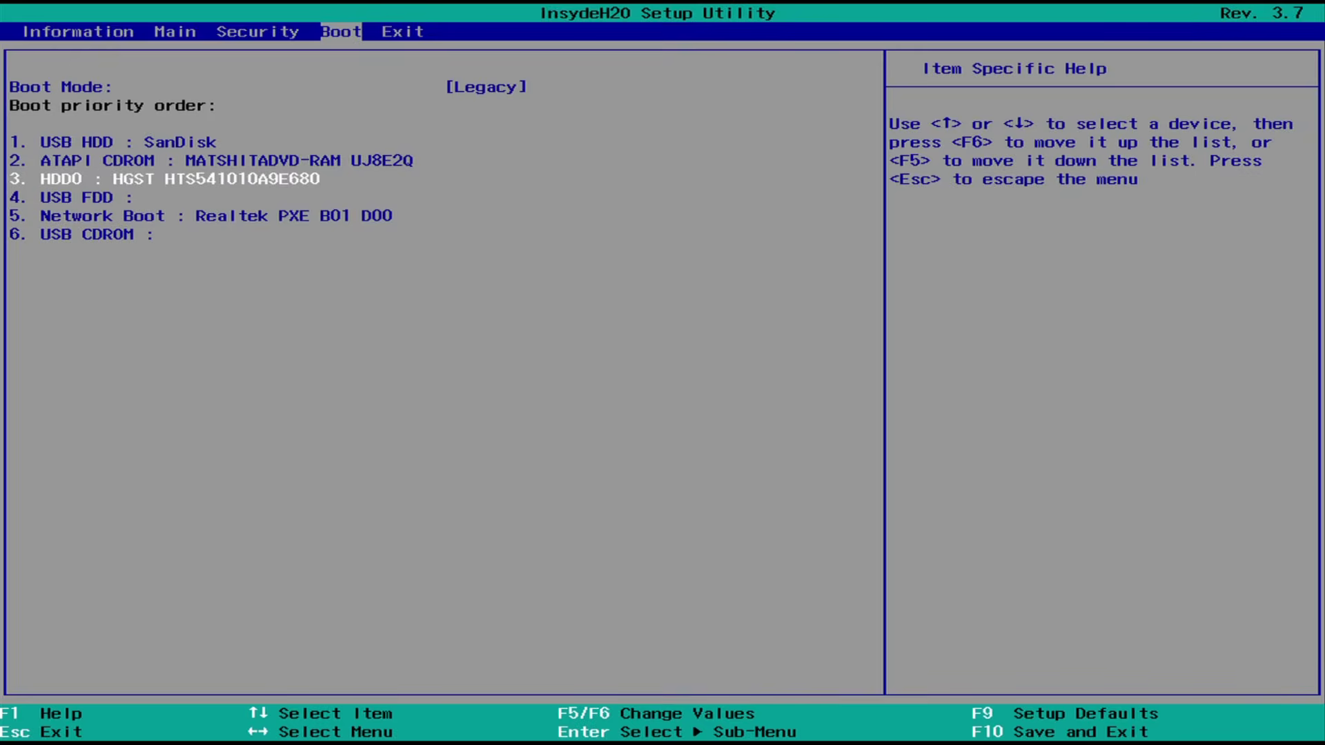
pyautogui.press('F6')
pyautogui.press('F6')
pyautogui.press('F10')
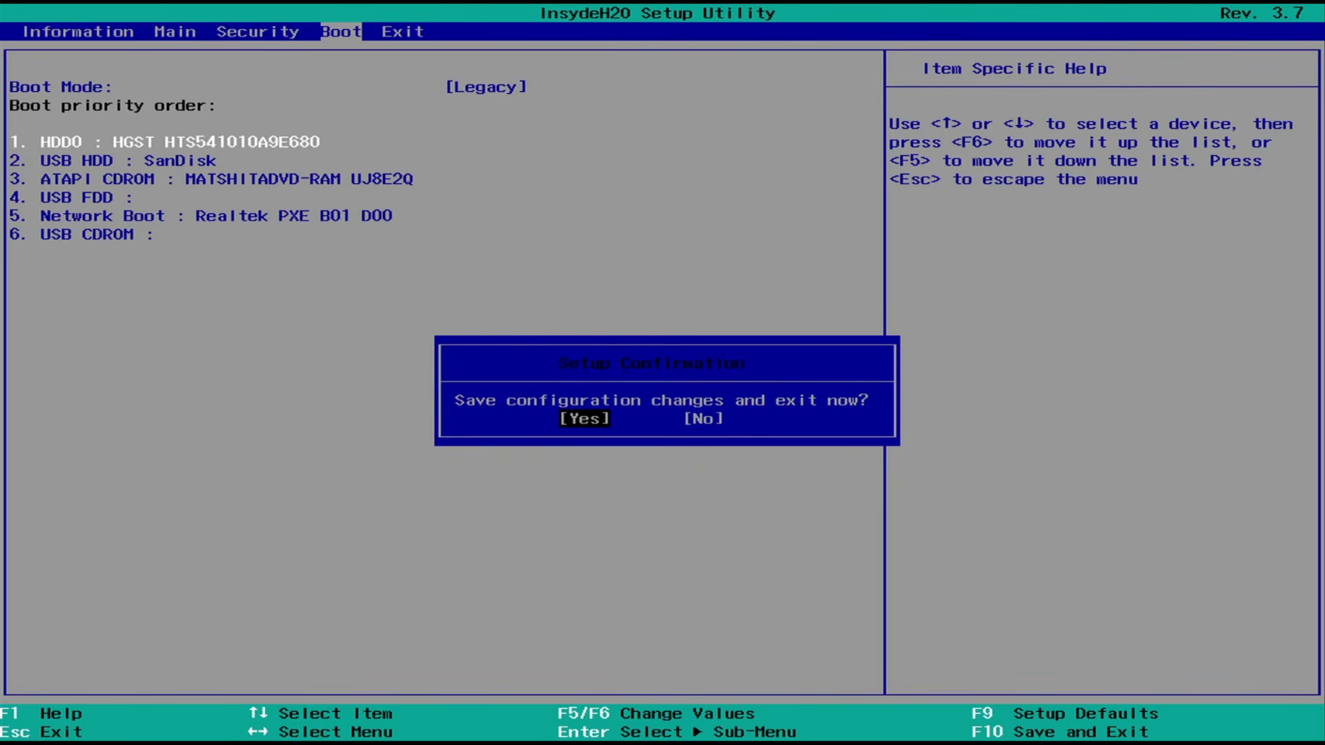
pyautogui.press('Return')
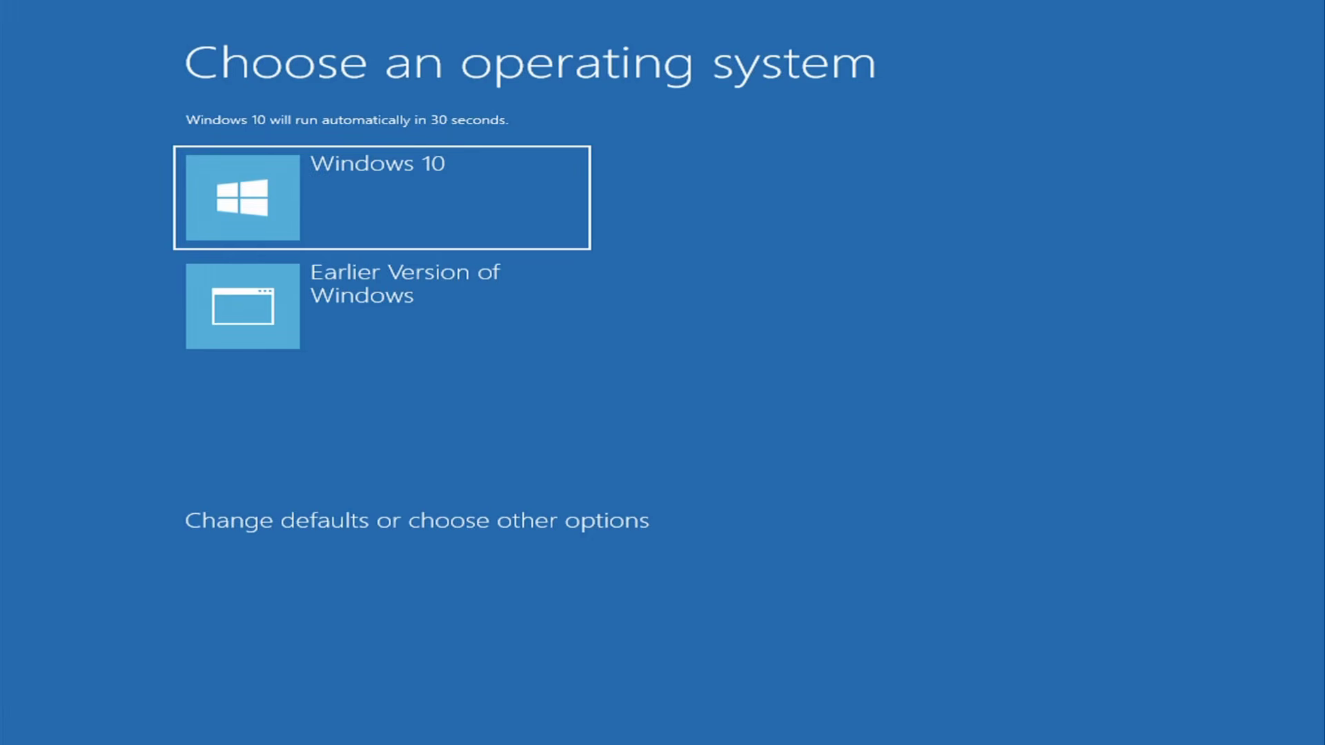
# Start Windows 10 from the operating system choice and bring up the Windows security options screen
pyautogui.press('Return')
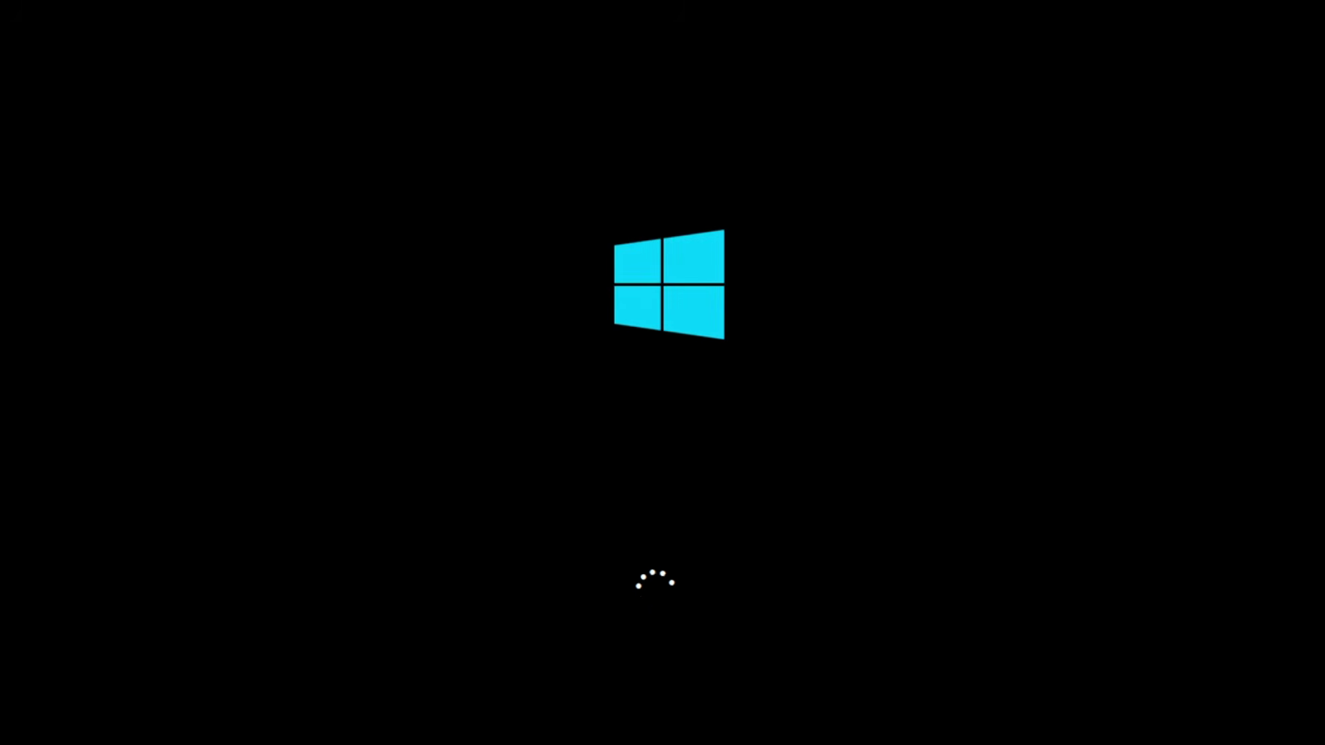
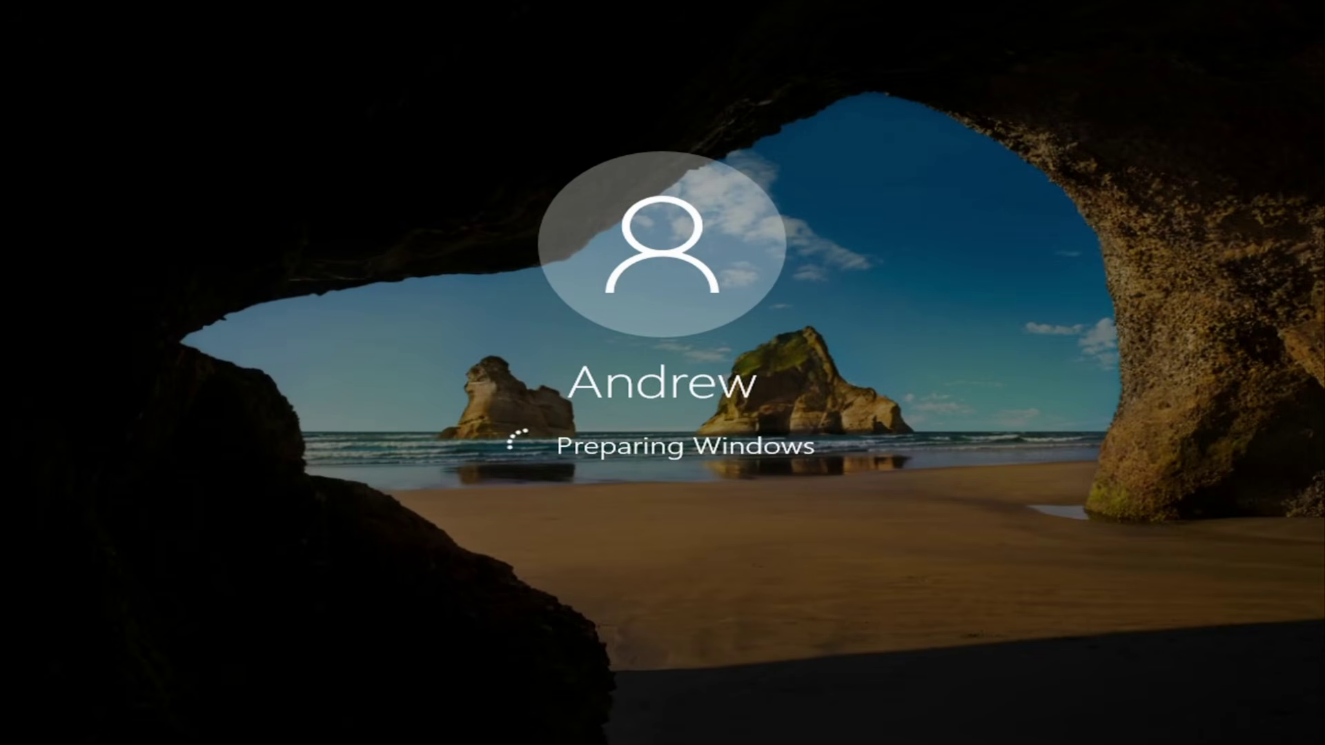
pyautogui.hotkey('ctrl', 'alt', 'Delete')
pyautogui.press('Escape')
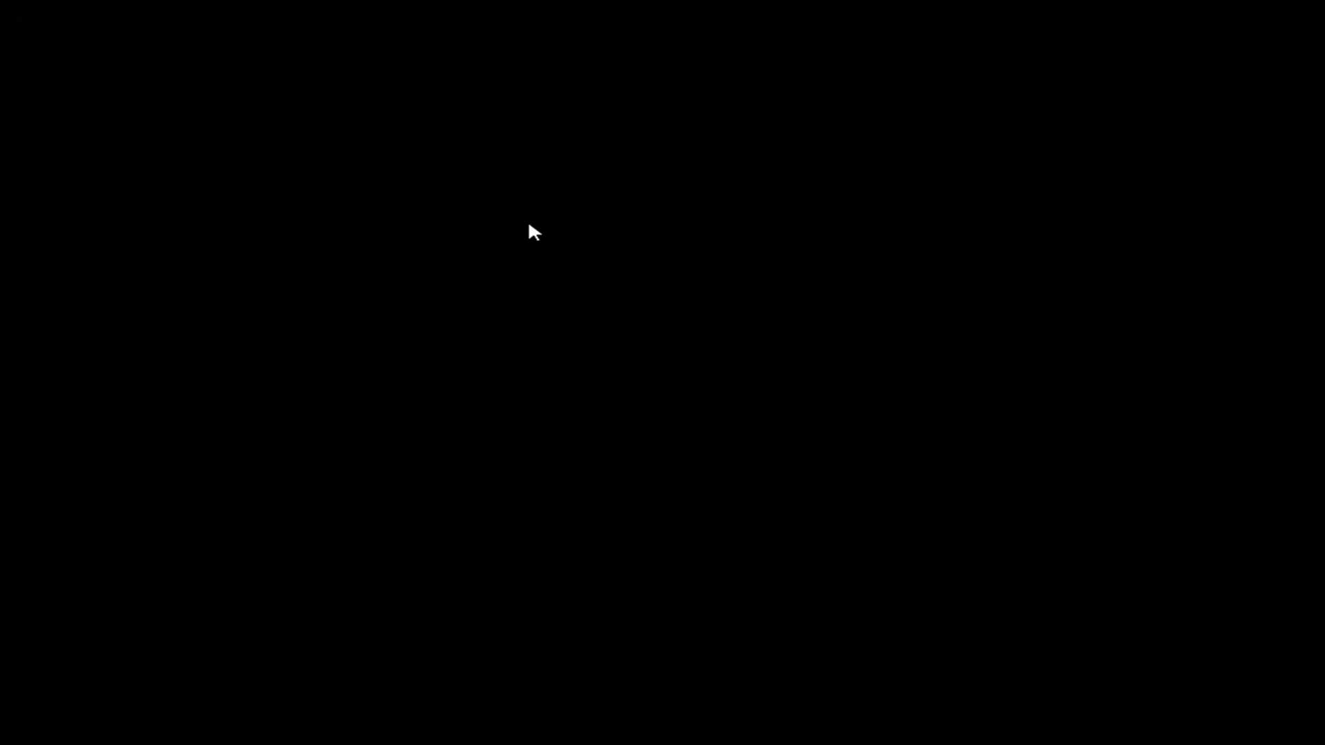
pyautogui.hotkey('ctrl', 'alt', 'Delete')
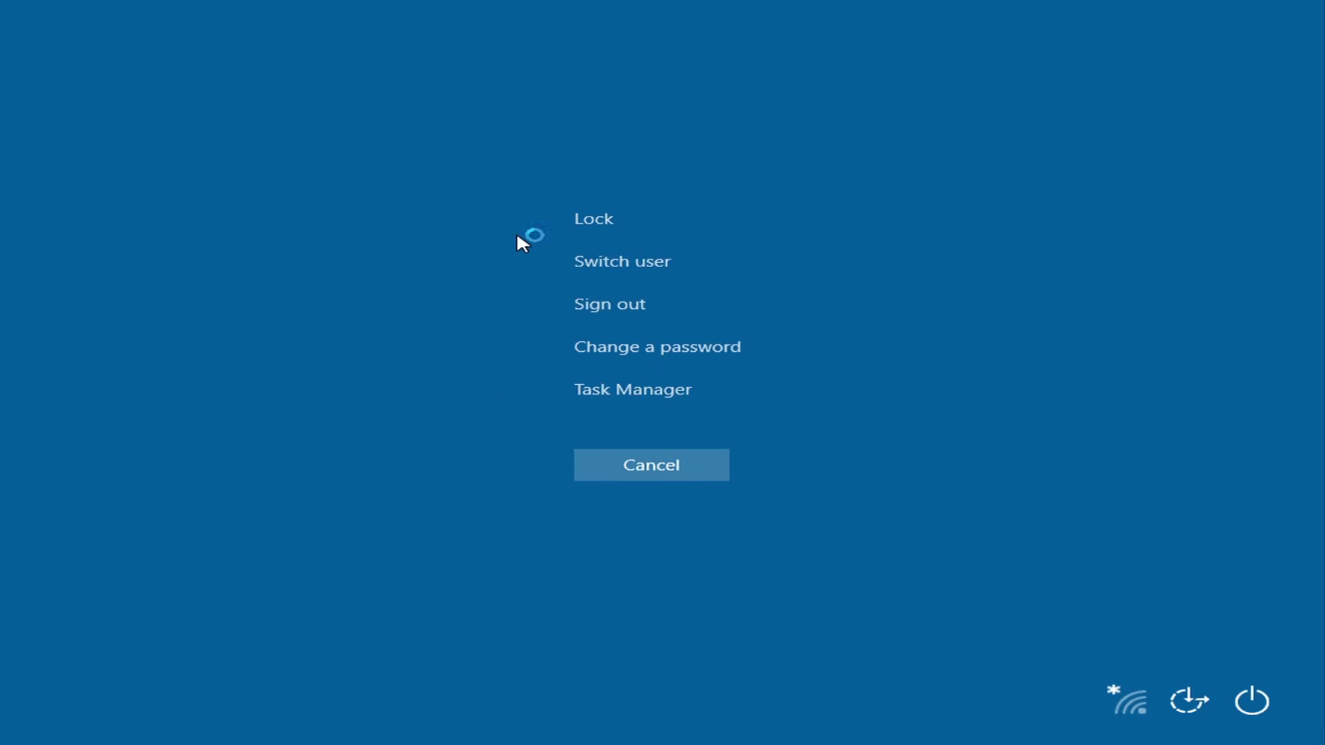
# Open Task Manager with full details and view the performance data
pyautogui.click(625, 402)
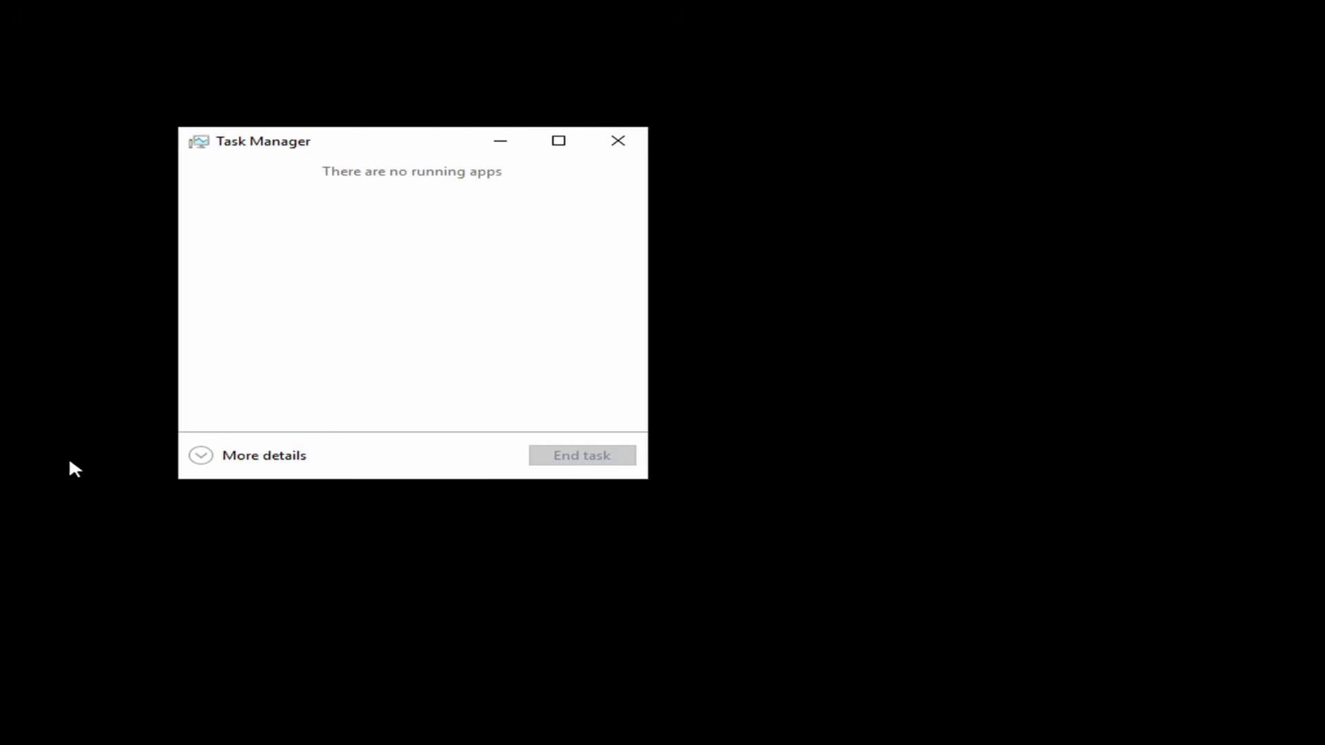
pyautogui.click(234, 454)
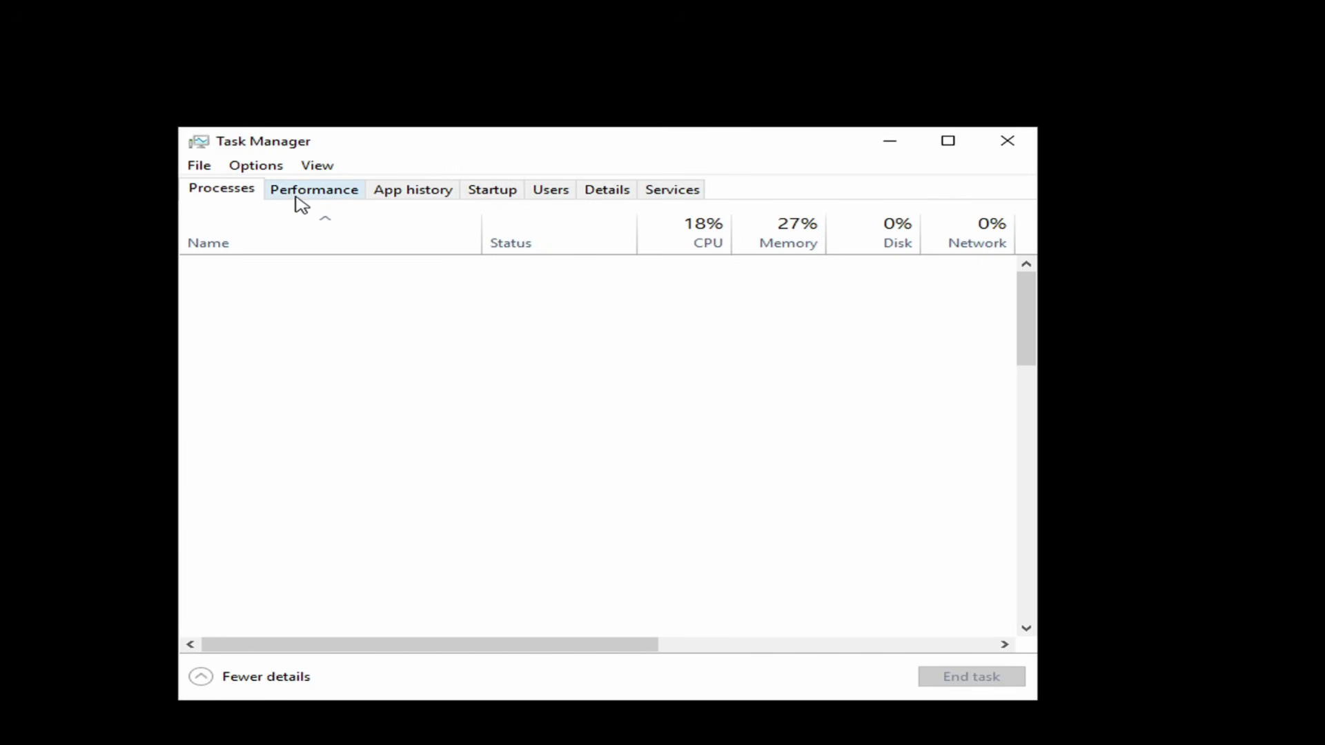
pyautogui.click(311, 190)
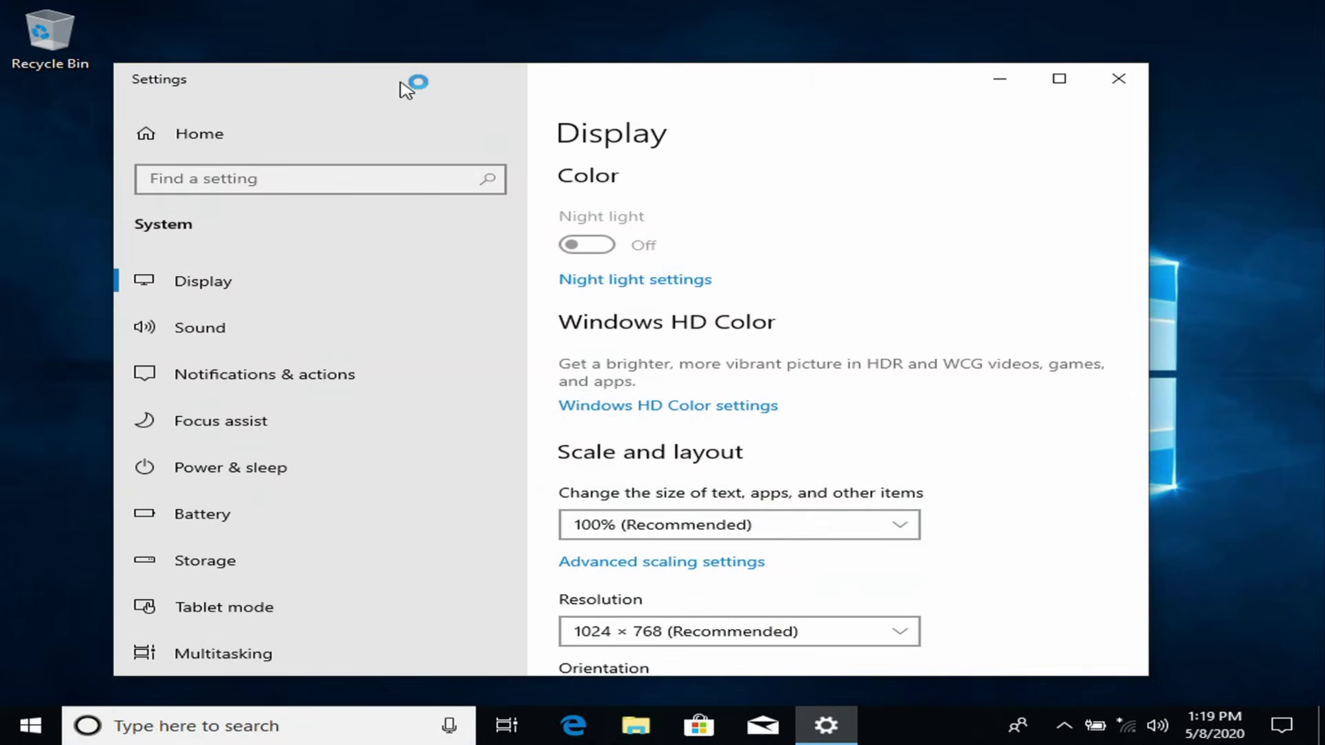
# Switch the display to a resolution above 1024 × 768 and move the Microsoft Edge shortcut beside the Recycle Bin
pyautogui.click(746, 642)
pyautogui.click(635, 536)
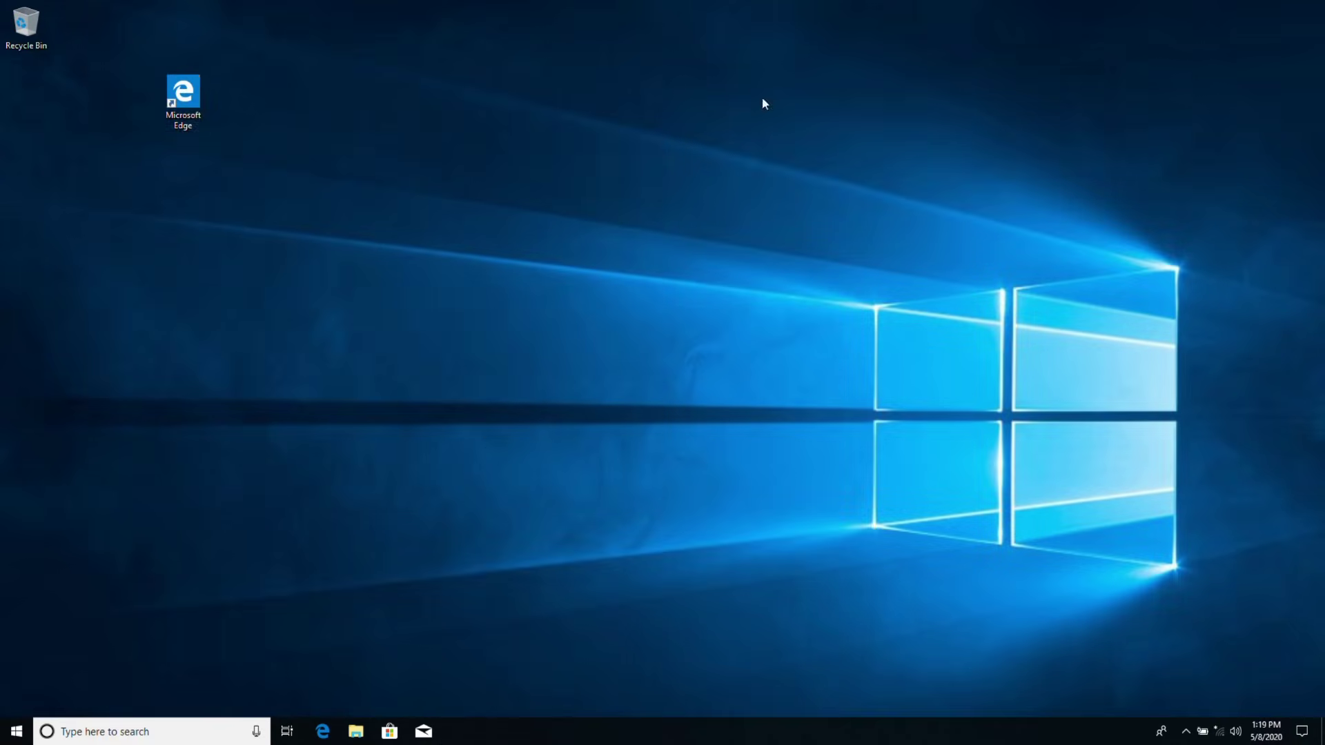
pyautogui.moveTo(184, 100); pyautogui.dragTo(78, 34)
# Open the desktop personalization settings, set the beach picture as the background and adjust the other personalization options
pyautogui.rightClick(458, 62)
pyautogui.click(507, 199)
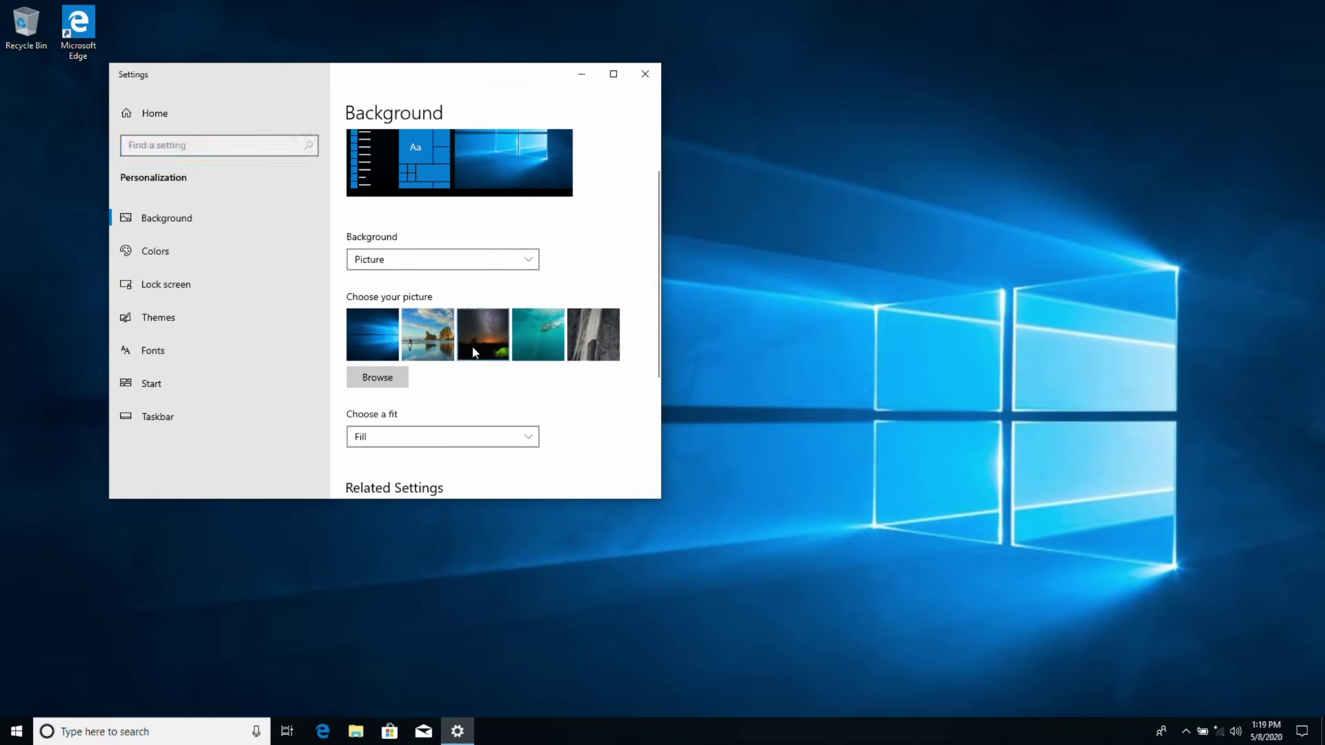
pyautogui.click(428, 334)
pyautogui.scroll(-3, 544, 237)
pyautogui.click(214, 237)
pyautogui.scroll(-2, 511, 292)
pyautogui.scroll(1, 508, 287)
pyautogui.click(460, 466)
pyautogui.scroll(1, 534, 307)
pyautogui.click(8, 741)
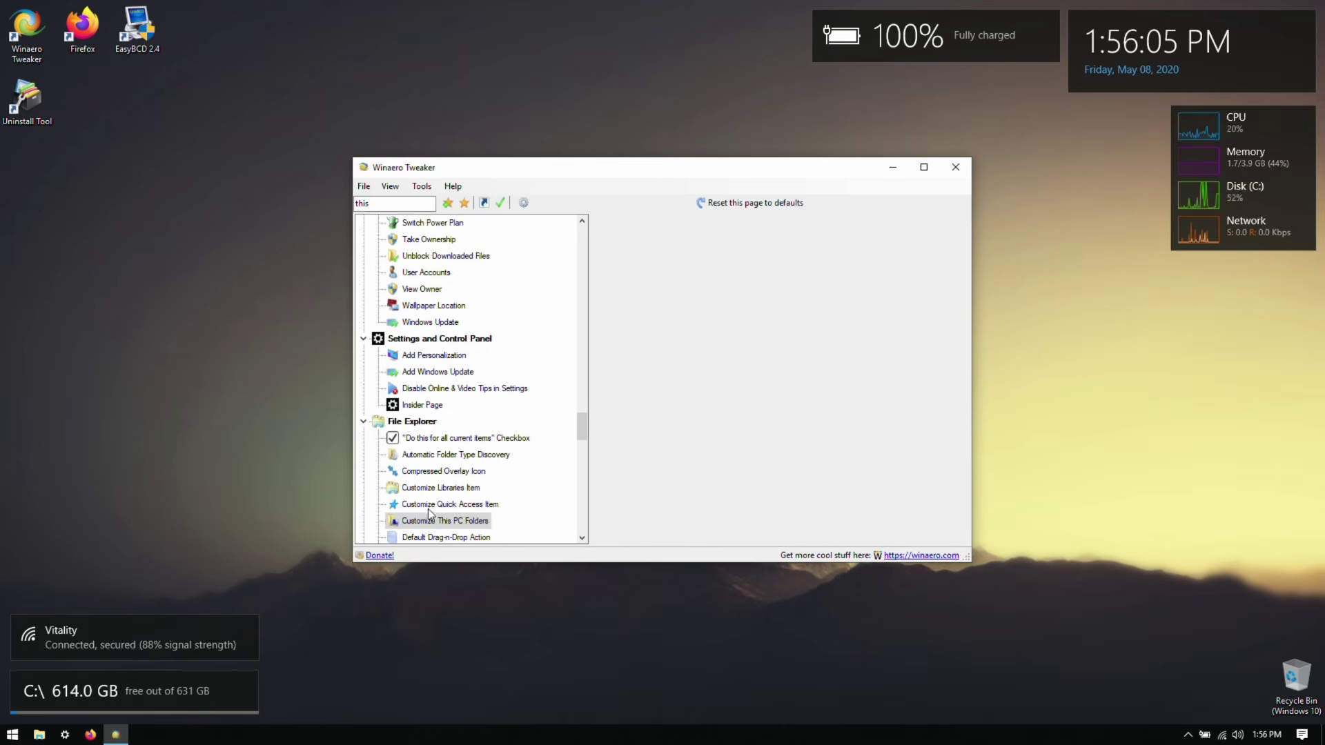
# Remove every folder from the Customize This PC Folders list in Winaero Tweaker
pyautogui.click(483, 521)
pyautogui.click(636, 268)
pyautogui.click(913, 311)
pyautogui.click(636, 268)
pyautogui.click(913, 309)
pyautogui.click(636, 268)
pyautogui.click(913, 309)
pyautogui.click(637, 268)
pyautogui.click(913, 309)
pyautogui.click(732, 270)
pyautogui.click(913, 309)
pyautogui.click(710, 272)
pyautogui.click(913, 308)
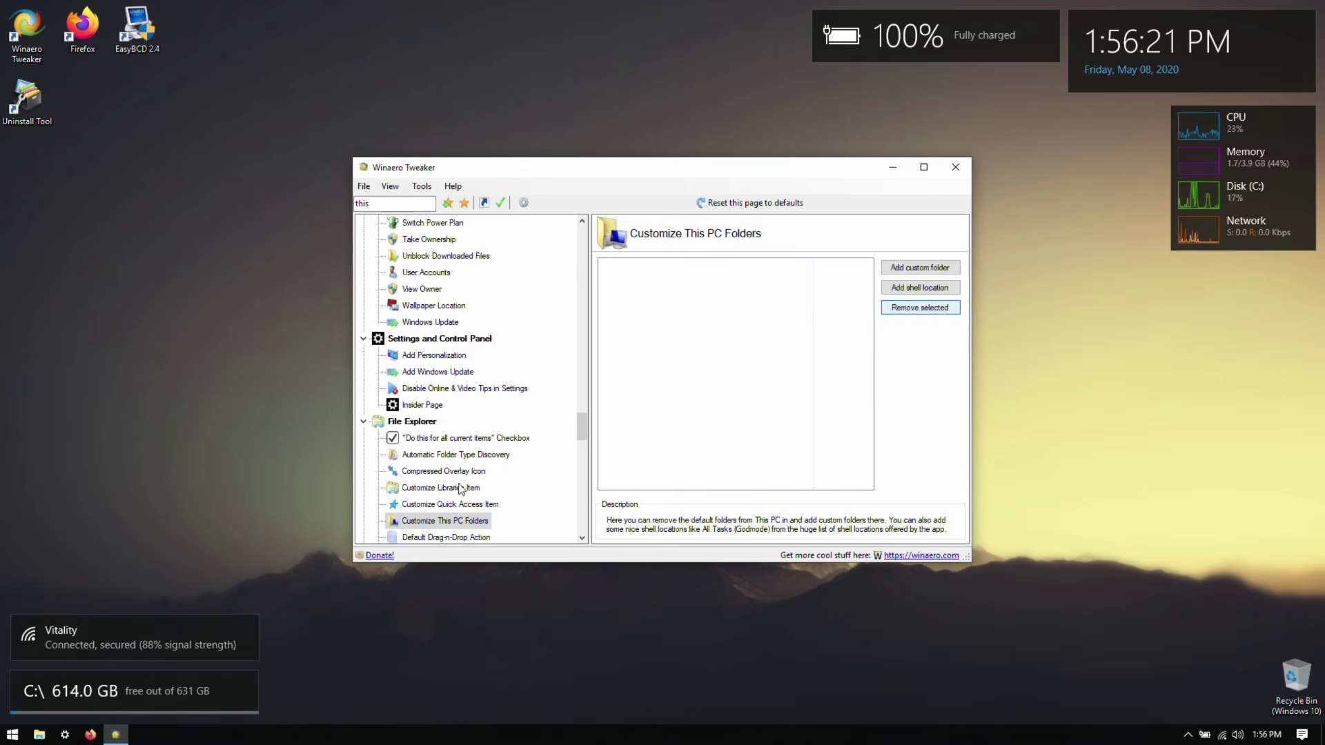
# Review other File Explorer tweaks, including File Explorer Starting Folder, and close Winaero Tweaker
pyautogui.click(457, 487)
pyautogui.click(452, 472)
pyautogui.click(452, 456)
pyautogui.scroll(-3, 459, 463)
pyautogui.click(445, 485)
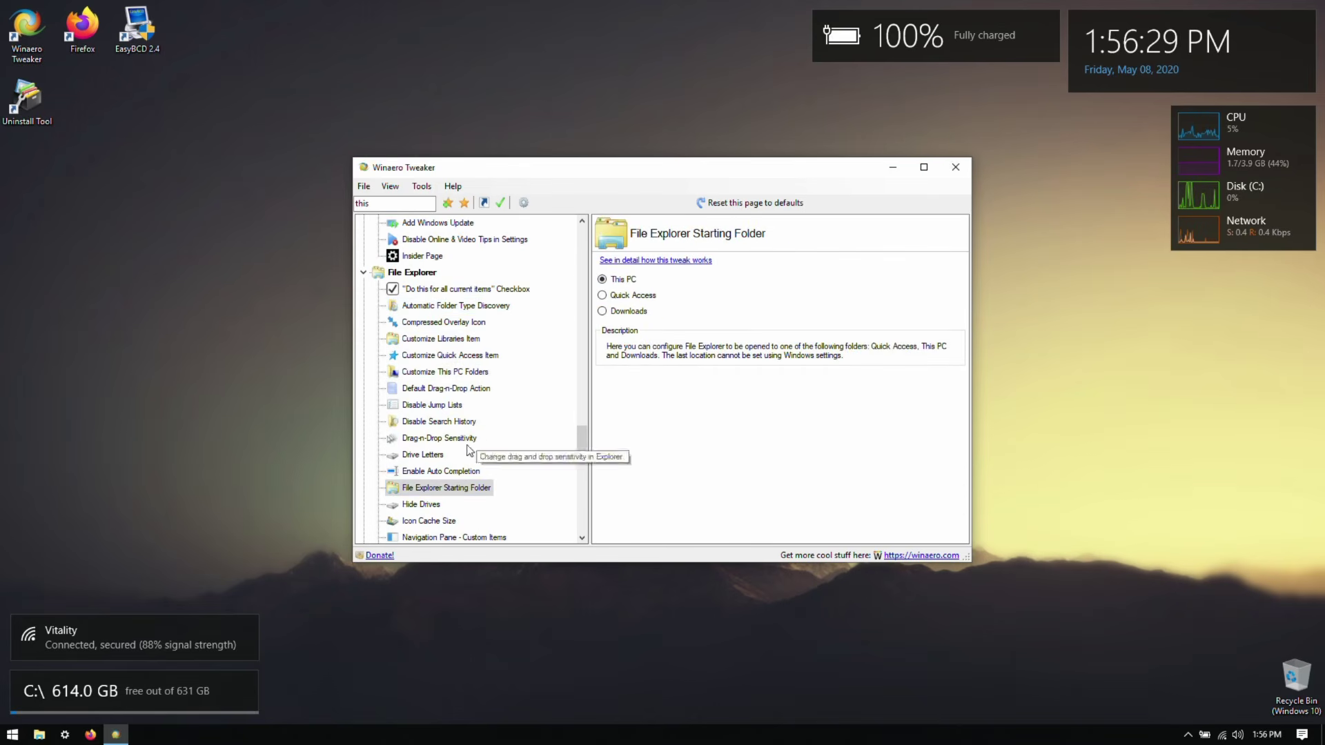
pyautogui.scroll(-1, 441, 483)
pyautogui.click(427, 470)
pyautogui.click(955, 168)
# Find and open Disk Management
pyautogui.click(13, 735)
pyautogui.click(249, 238)
pyautogui.press('super')
pyautogui.write('diskmg')
pyautogui.press('Return')
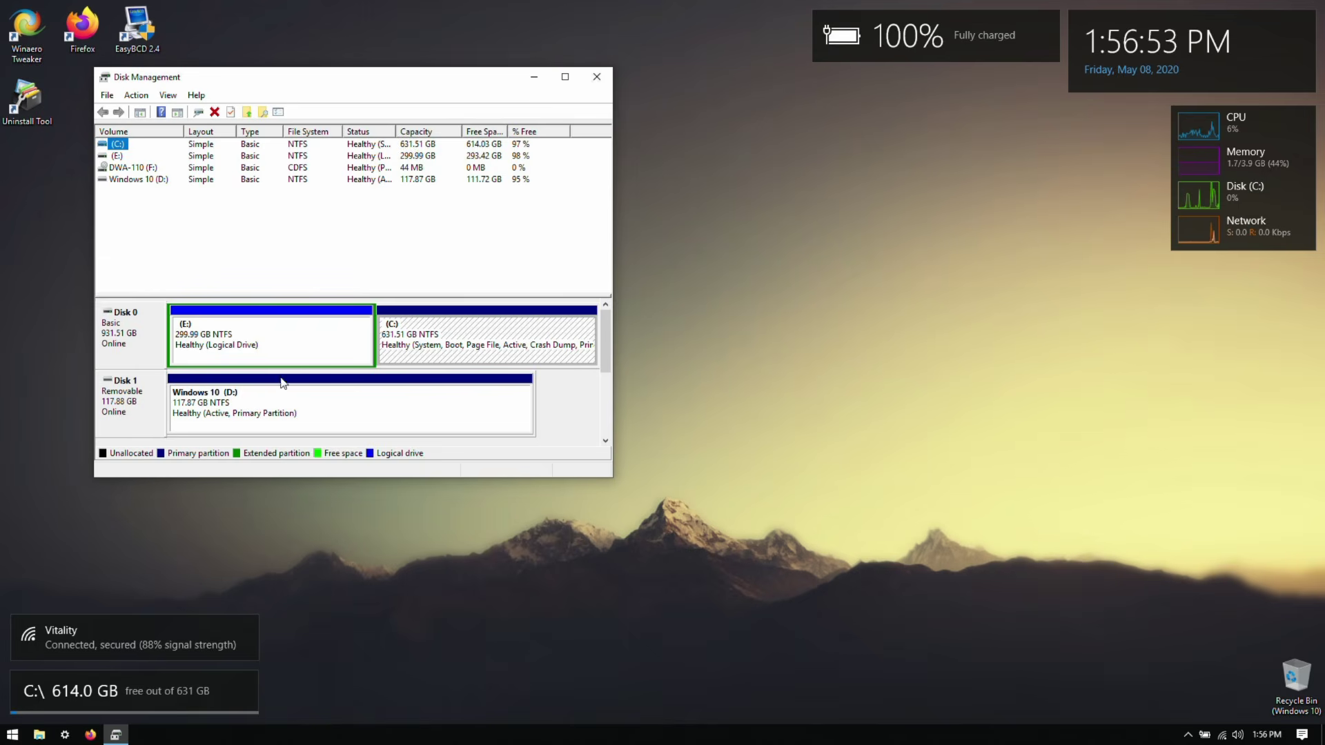
# Change the drive letter of the Windows 10 volume on Disk 1 to G and accept the warning
pyautogui.rightClick(265, 349)
pyautogui.click(296, 321)
pyautogui.click(469, 257)
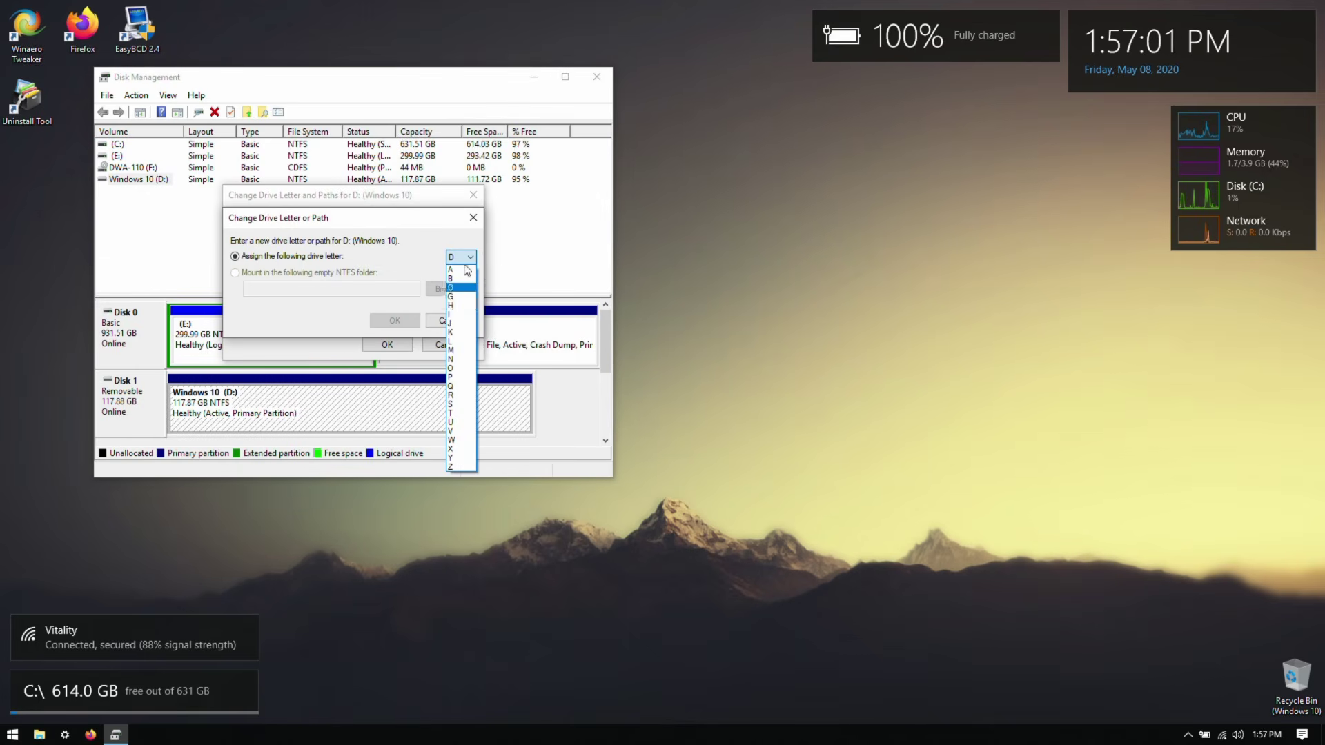
pyautogui.click(452, 297)
pyautogui.click(393, 319)
pyautogui.click(711, 426)
# Change the drive letter of the 299.99 GB logical drive on Disk 0 to D and accept the warning
pyautogui.click(236, 343)
pyautogui.rightClick(235, 343)
pyautogui.click(297, 401)
pyautogui.click(304, 318)
pyautogui.click(468, 258)
pyautogui.click(453, 287)
pyautogui.click(393, 320)
pyautogui.click(711, 425)
pyautogui.click(1076, 194)
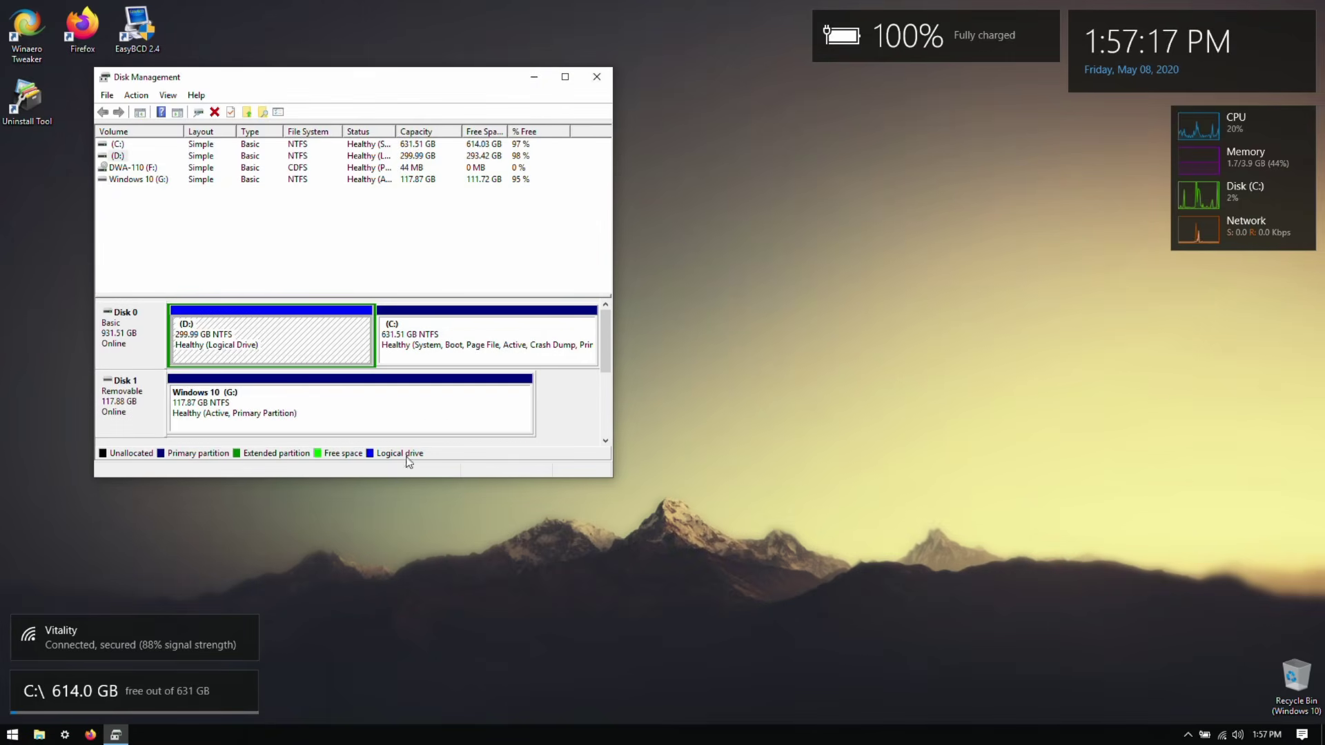
# Change the drive letter of the Windows 10 volume on Disk 1 to E and close Disk Management
pyautogui.rightClick(423, 414)
pyautogui.click(484, 471)
pyautogui.click(303, 318)
pyautogui.click(469, 258)
pyautogui.click(453, 287)
pyautogui.click(394, 320)
pyautogui.click(711, 426)
pyautogui.click(1076, 194)
pyautogui.click(592, 82)
# Open This PC and rename the C: drive as Windows 10
pyautogui.press('super+e')
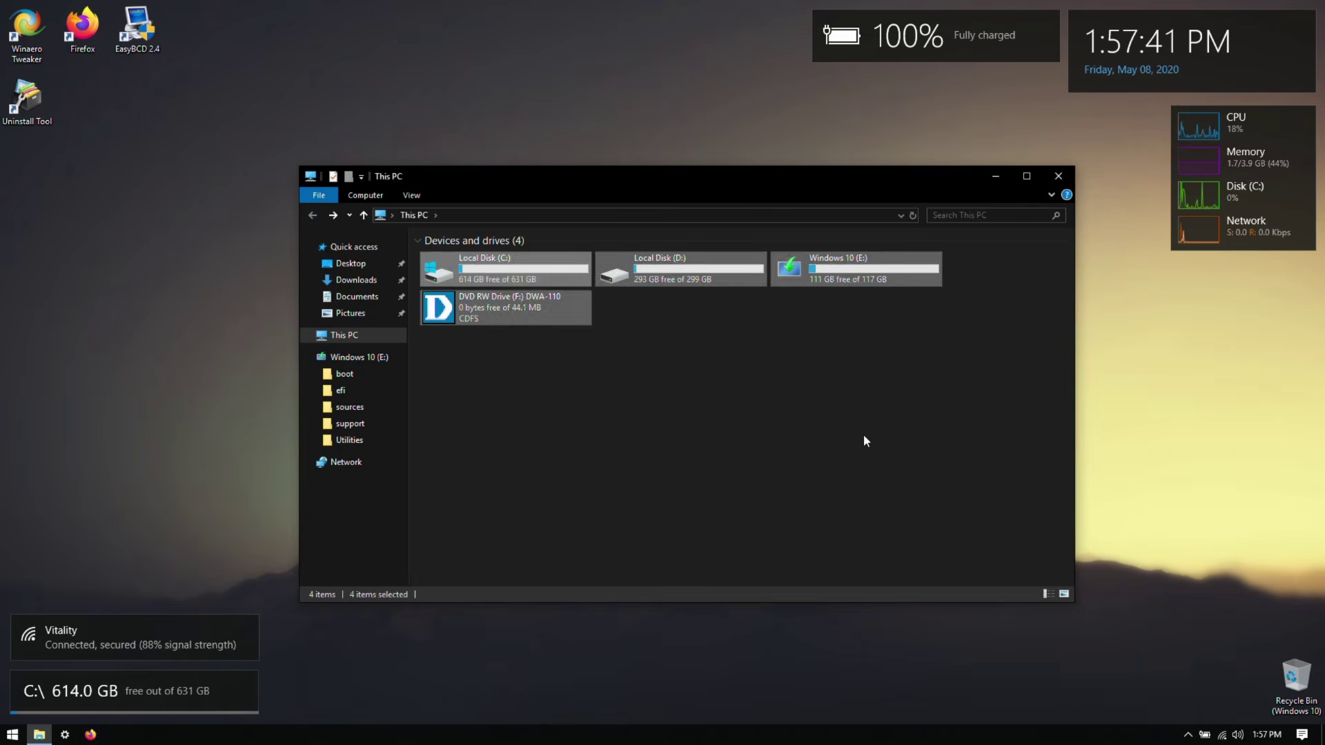
pyautogui.click(1026, 176)
pyautogui.click(462, 321)
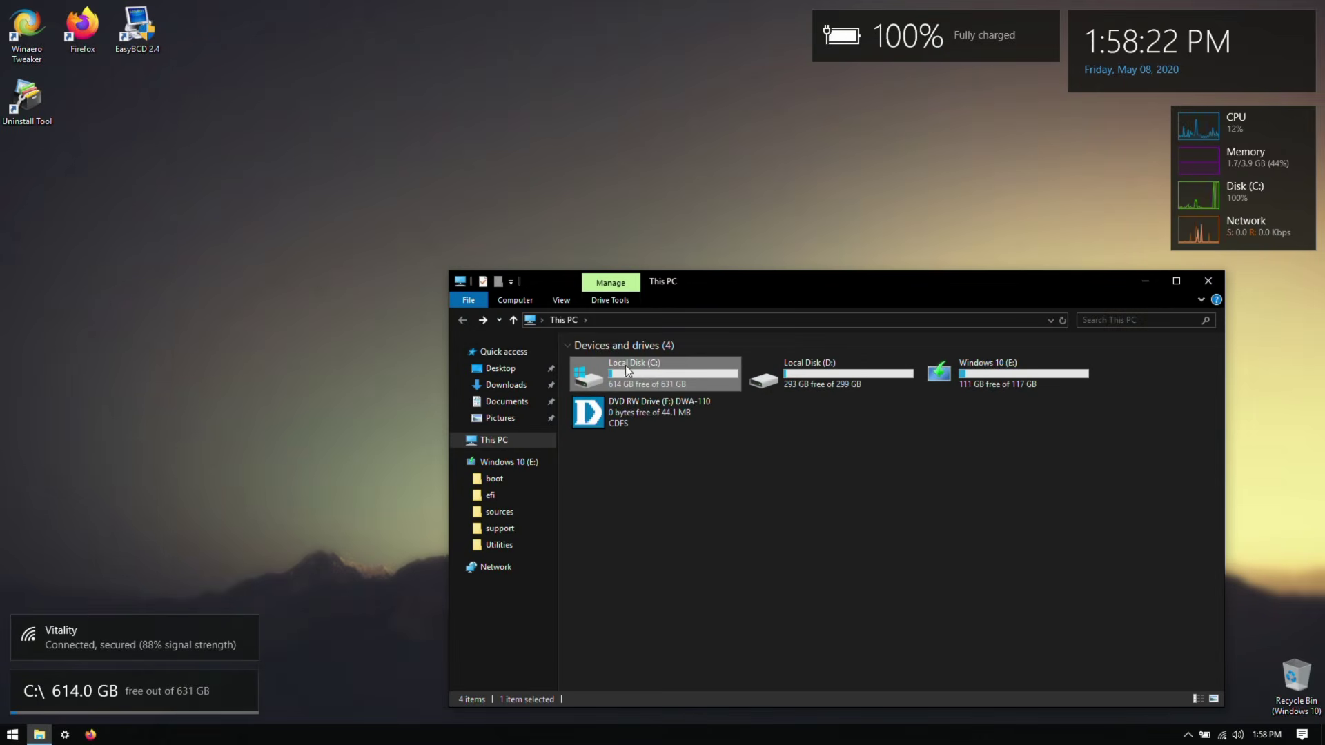
pyautogui.press('F2')
pyautogui.write('Windows 10')
pyautogui.press('Return')
# Rename the D: drive as Windows XP
pyautogui.click(888, 533)
pyautogui.click(815, 360)
pyautogui.press('F2')
pyautogui.write('Windows 10')
pyautogui.press('Return')
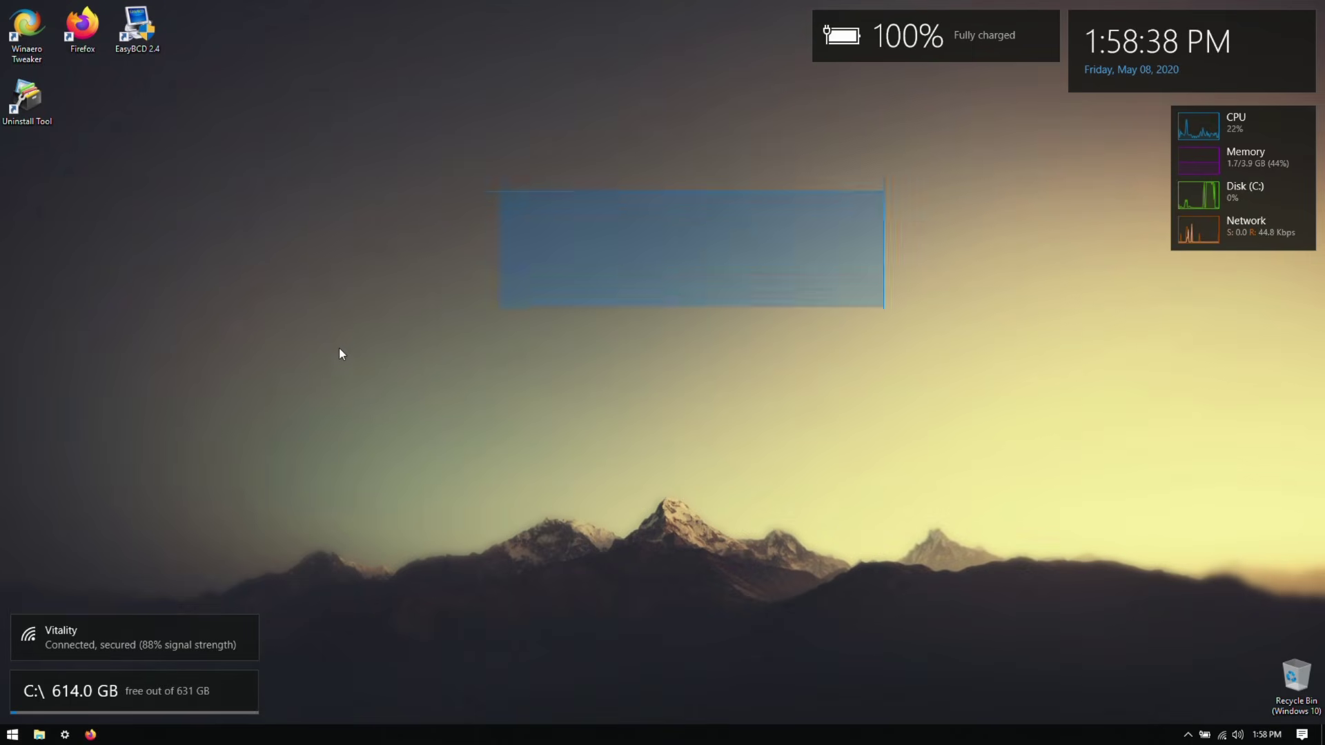
# Browse the contents of the C: and D: drives and close the File Explorer window
pyautogui.click(40, 735)
pyautogui.doubleClick(695, 390)
pyautogui.hotkey('alt', 'Left')
pyautogui.doubleClick(811, 387)
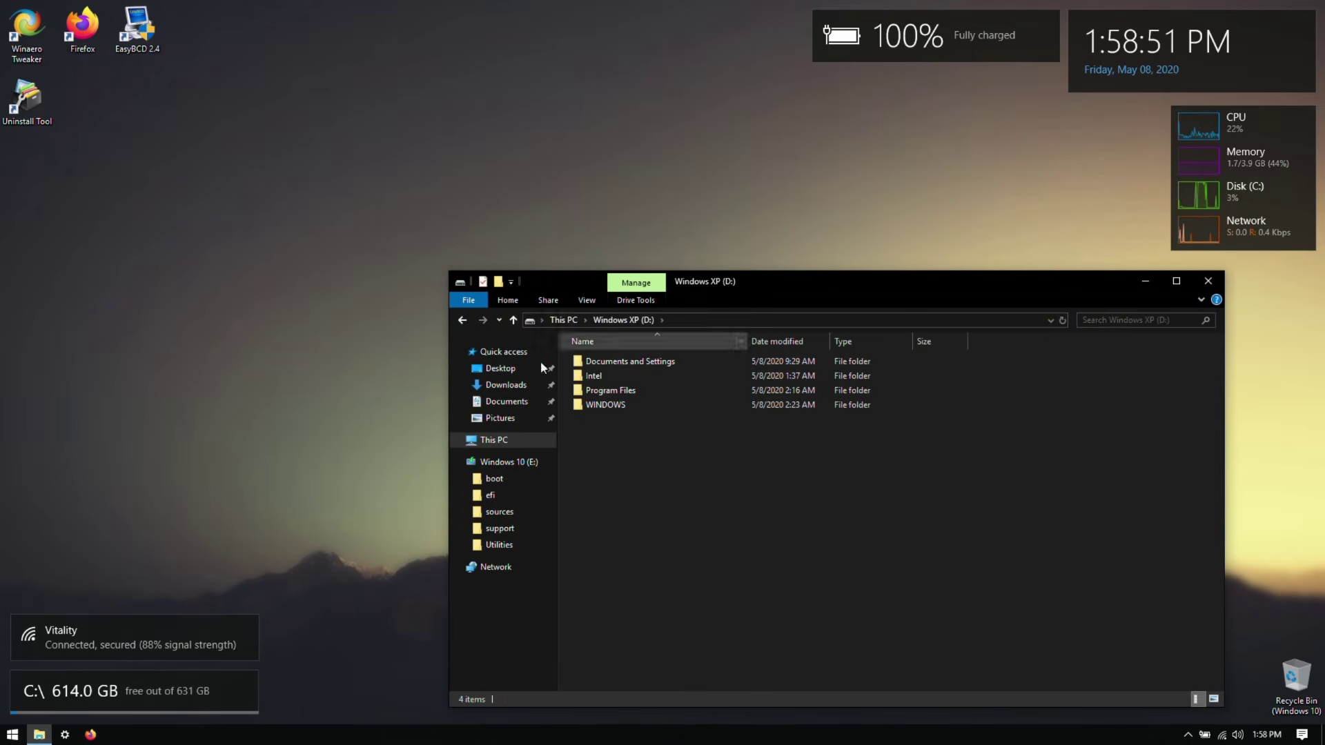
pyautogui.click(1208, 281)
# Open This PC, run D:\windows\system32\winver to view the version information, and close the About Windows dialogs and This PC
pyautogui.press('super+e')
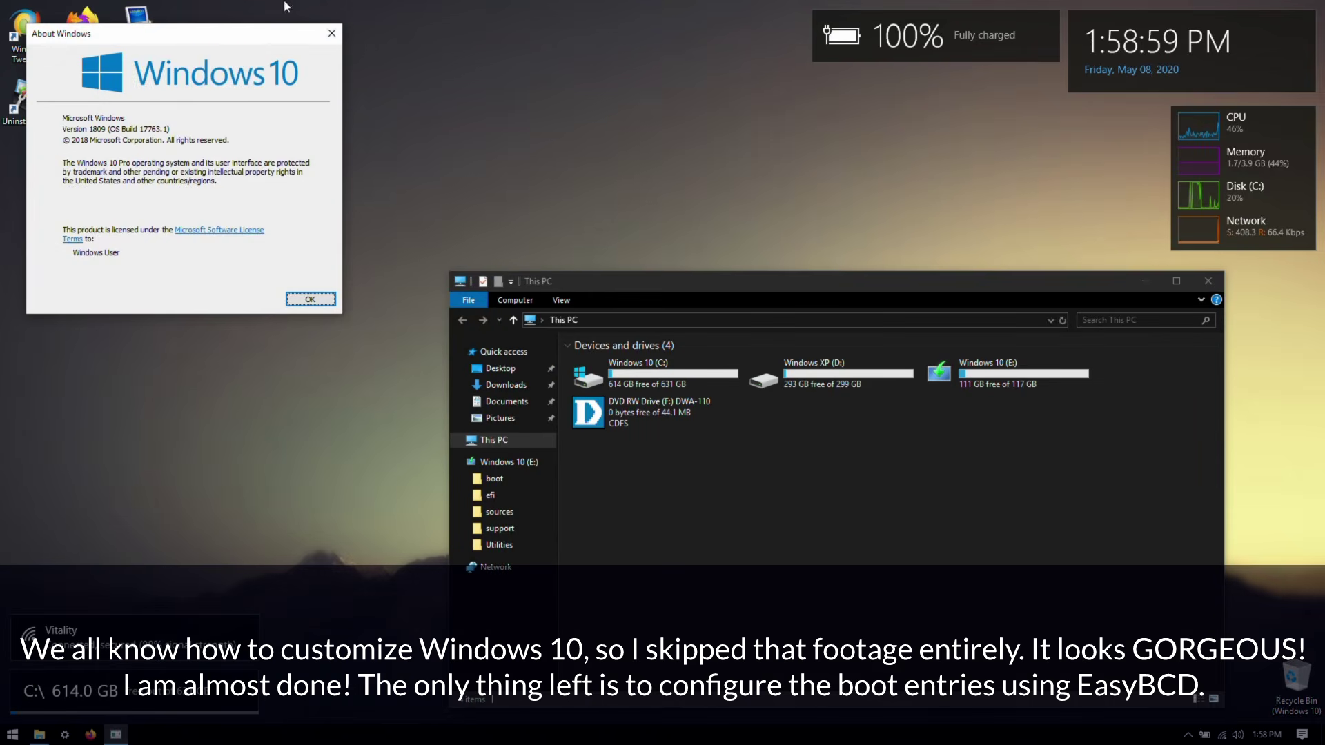
pyautogui.press('super')
pyautogui.write('D:\\windows\\system32\\winver')
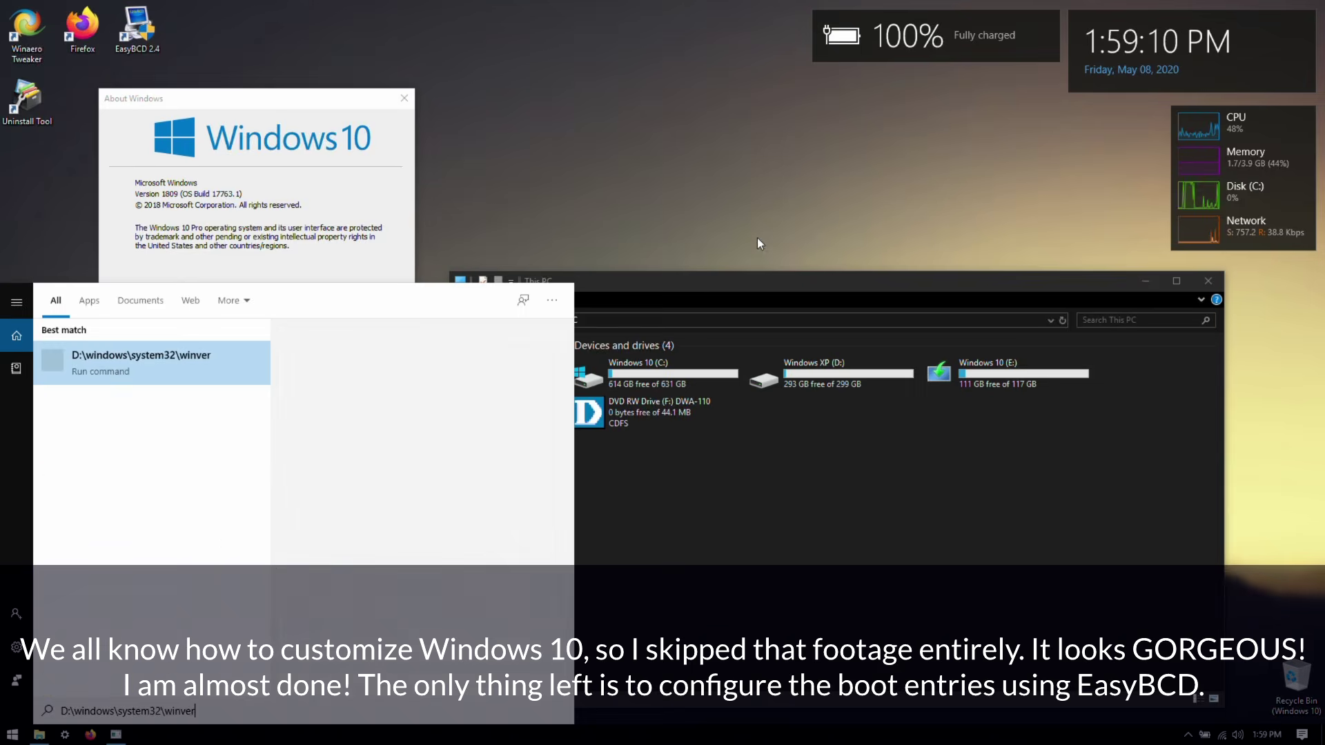
pyautogui.press('Return')
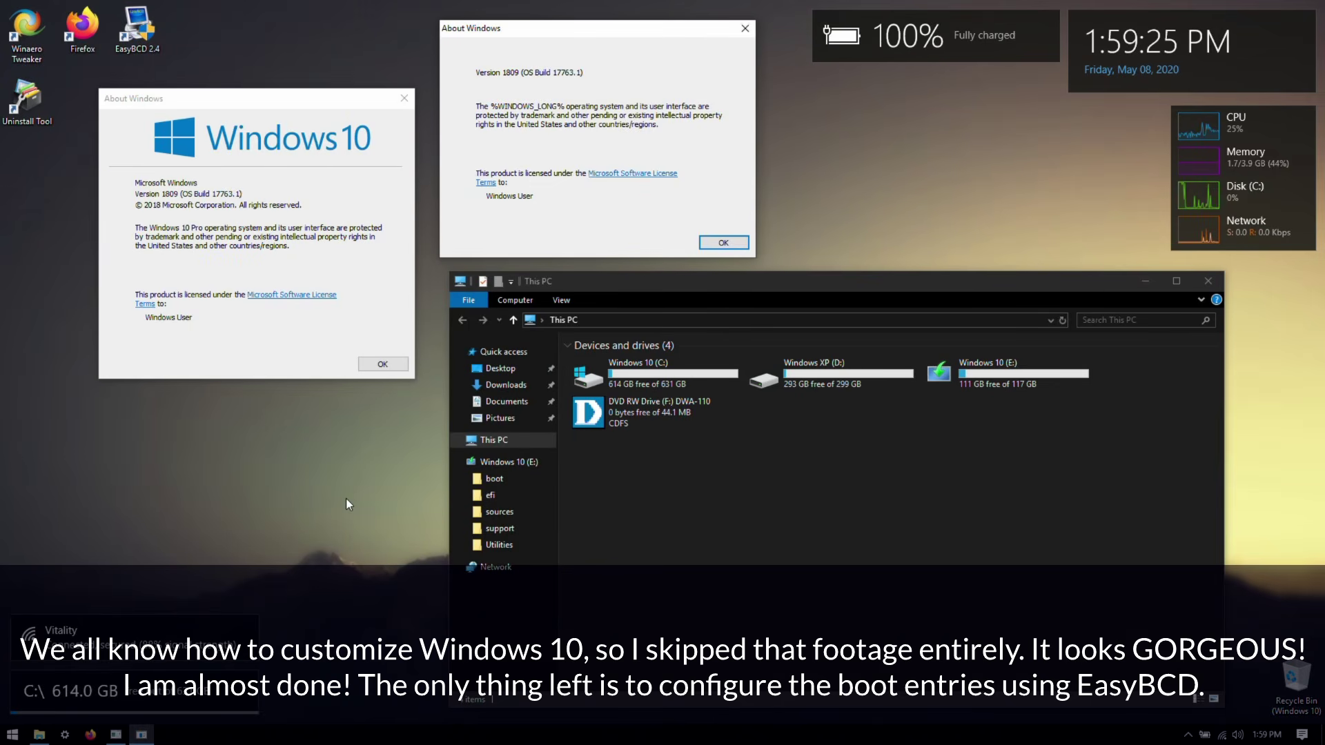
pyautogui.click(723, 243)
pyautogui.click(383, 365)
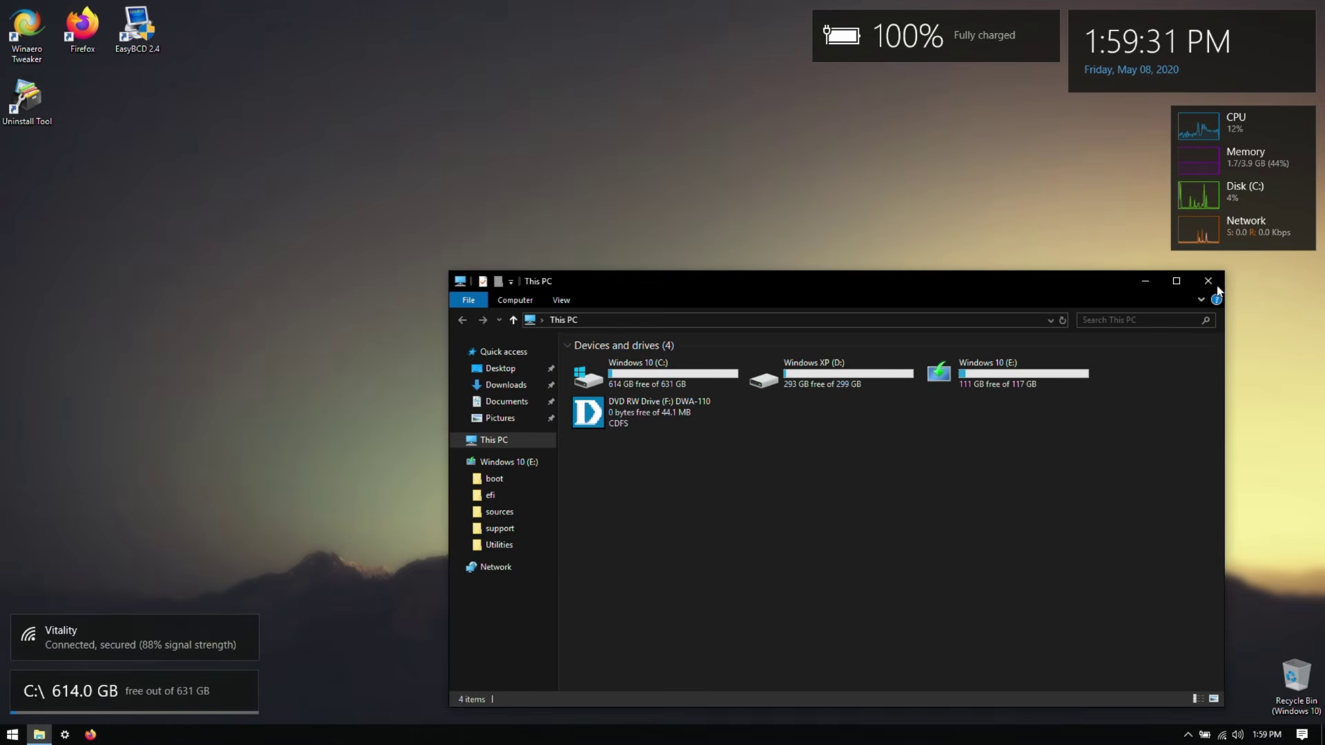
pyautogui.click(1208, 281)
# Start EasyBCD, allow it to make changes to the device and open its boot menu editor
pyautogui.doubleClick(138, 38)
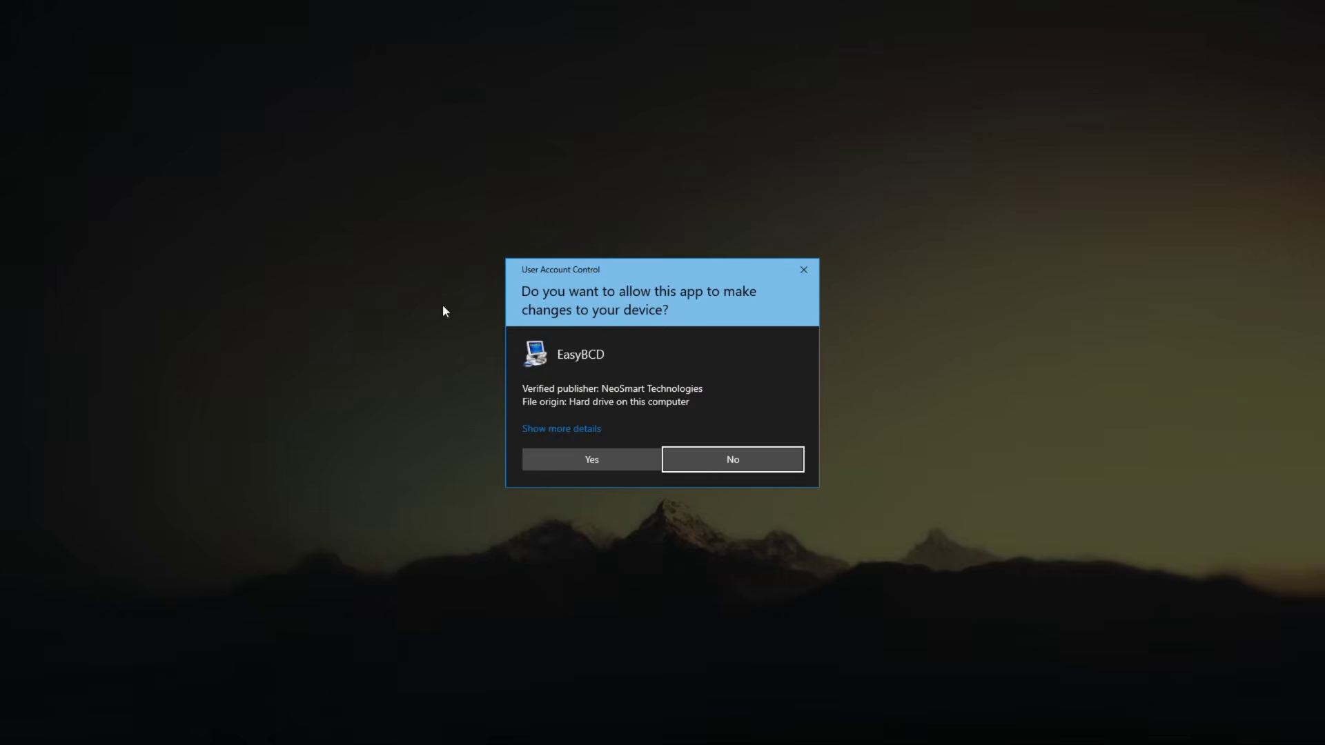
pyautogui.click(579, 466)
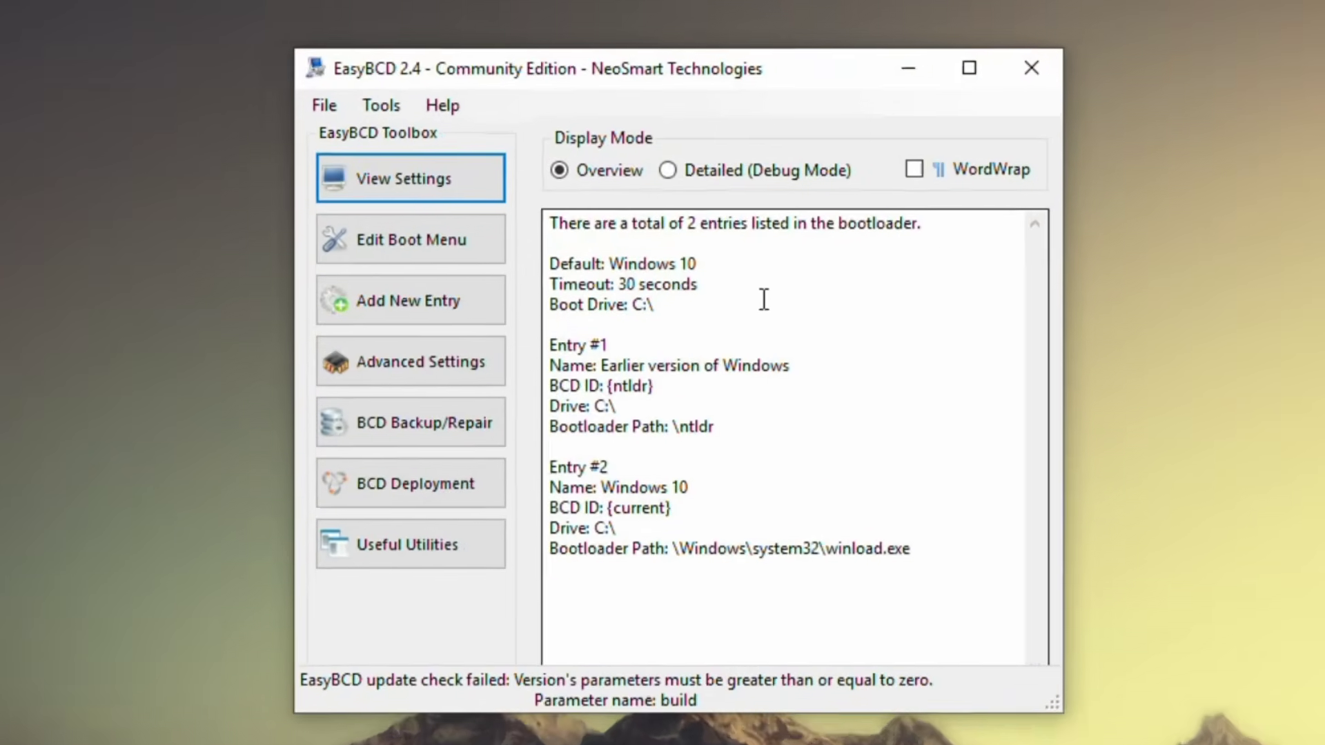
pyautogui.click(461, 257)
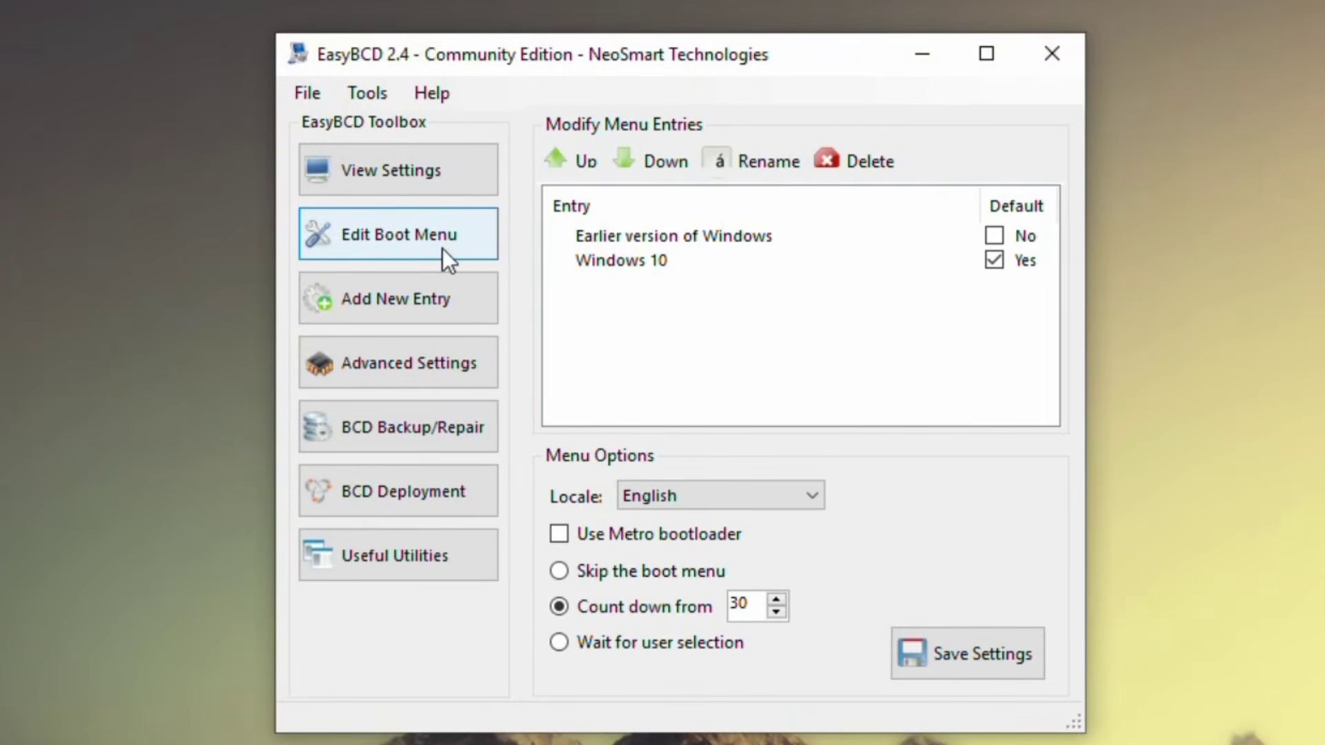
# Rename the boot entry "Earlier version of Windows" as Windows XP
pyautogui.click(624, 239)
pyautogui.click(766, 166)
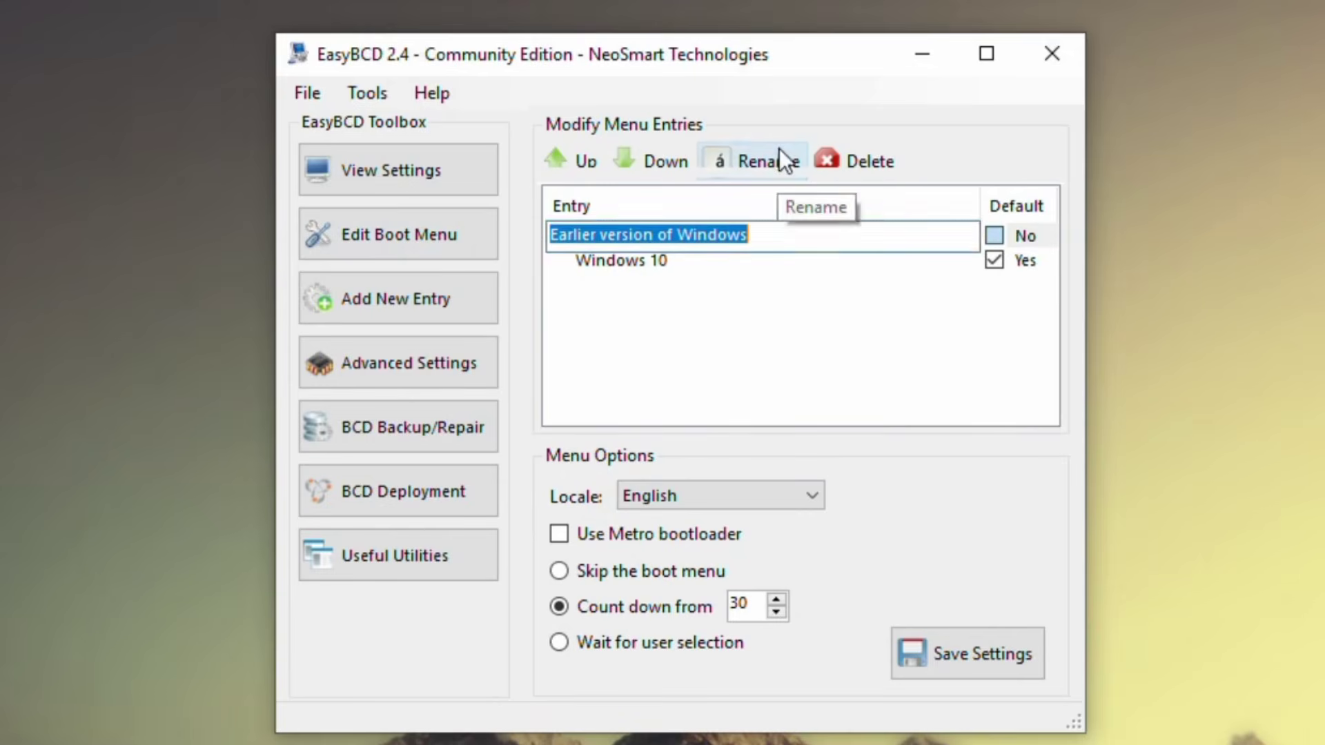
pyautogui.write('Windows XP')
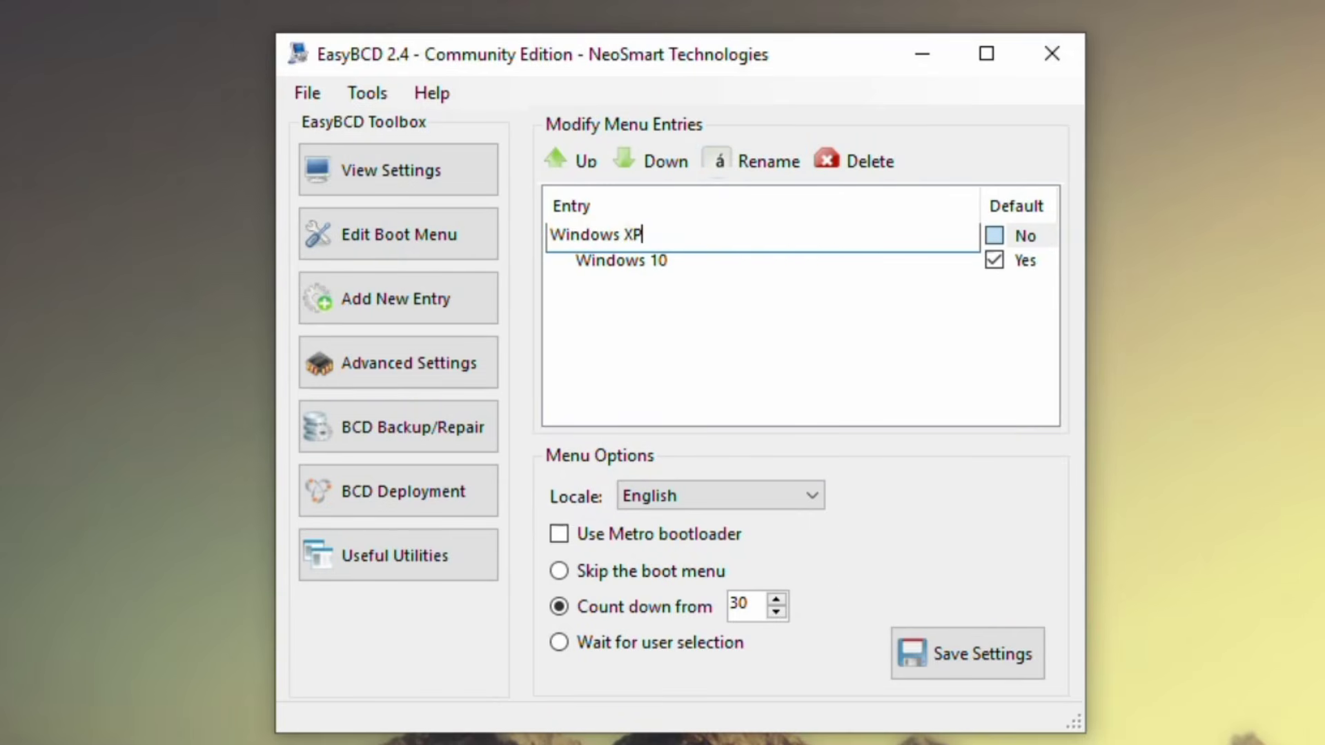
pyautogui.press('Return')
pyautogui.click(660, 408)
# Enable the Metro bootloader with a countdown from 10 seconds, save the boot settings and close EasyBCD
pyautogui.click(602, 644)
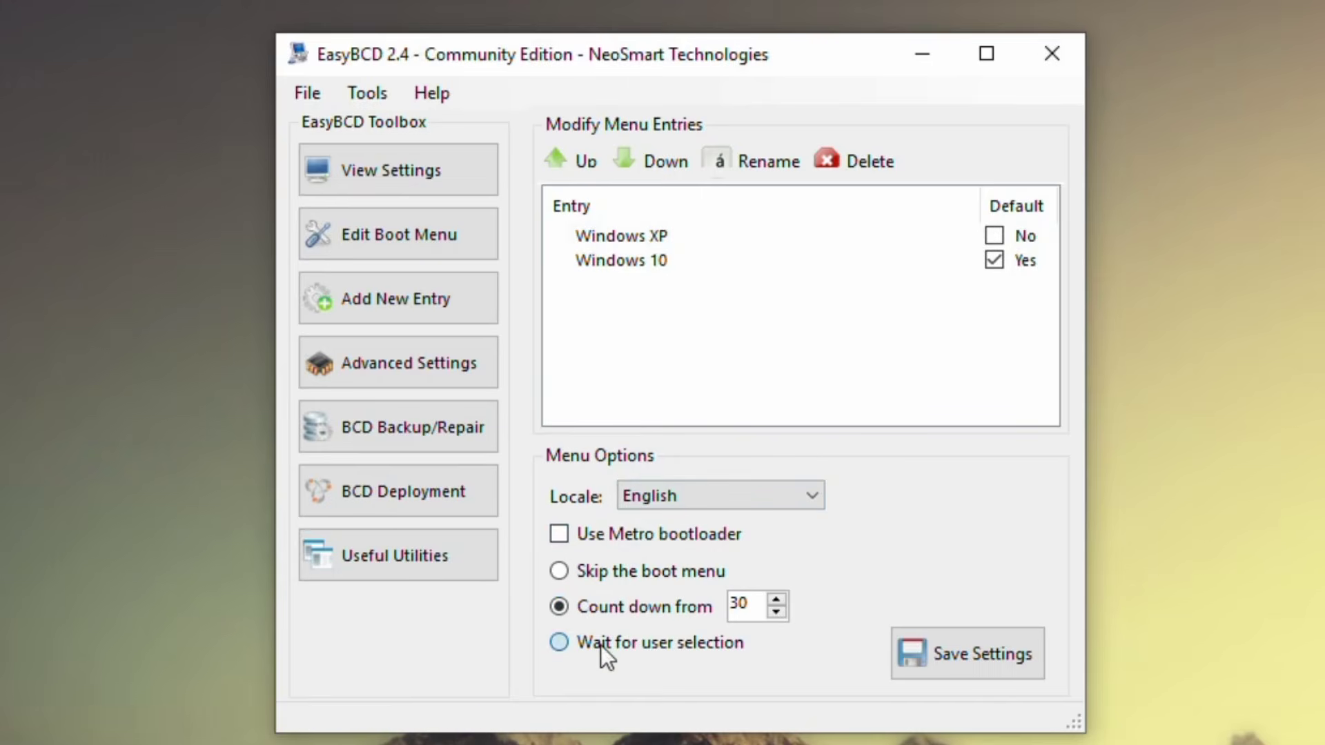
pyautogui.click(579, 612)
pyautogui.click(637, 537)
pyautogui.doubleClick(740, 605)
pyautogui.write('10')
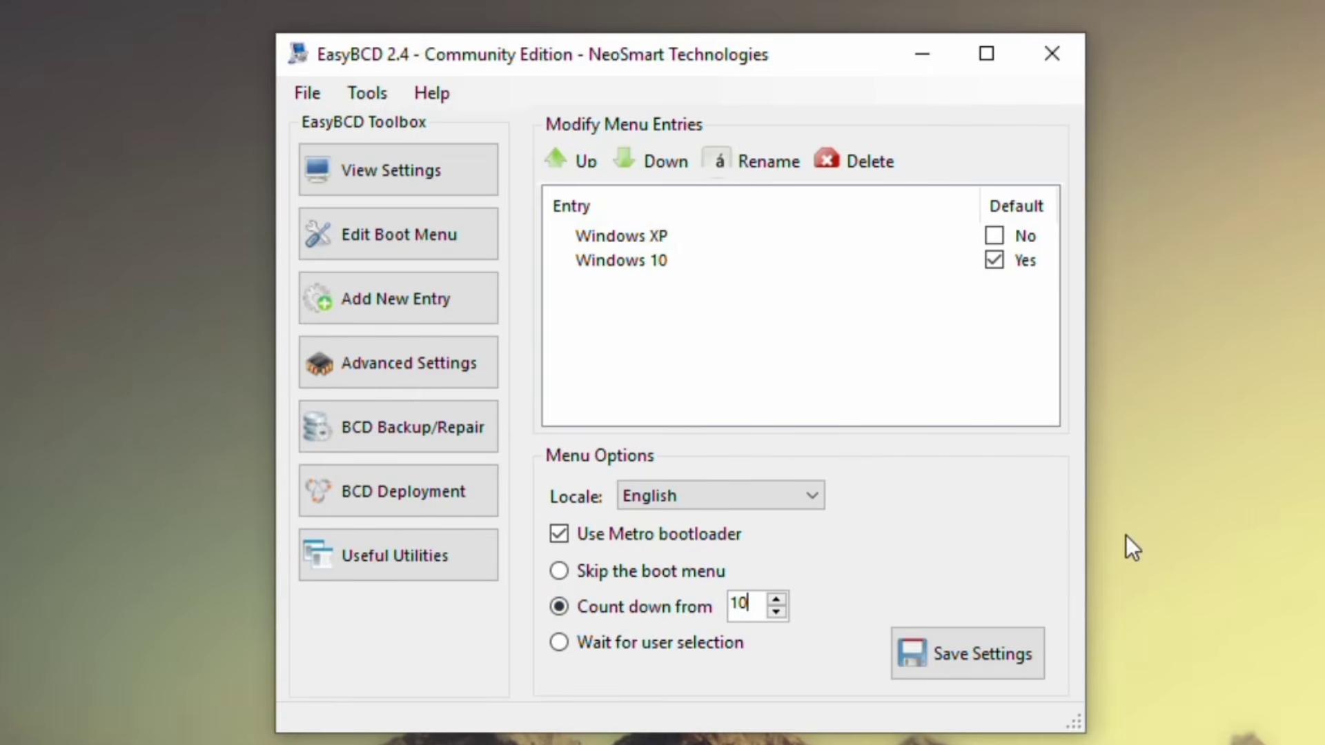
pyautogui.click(913, 652)
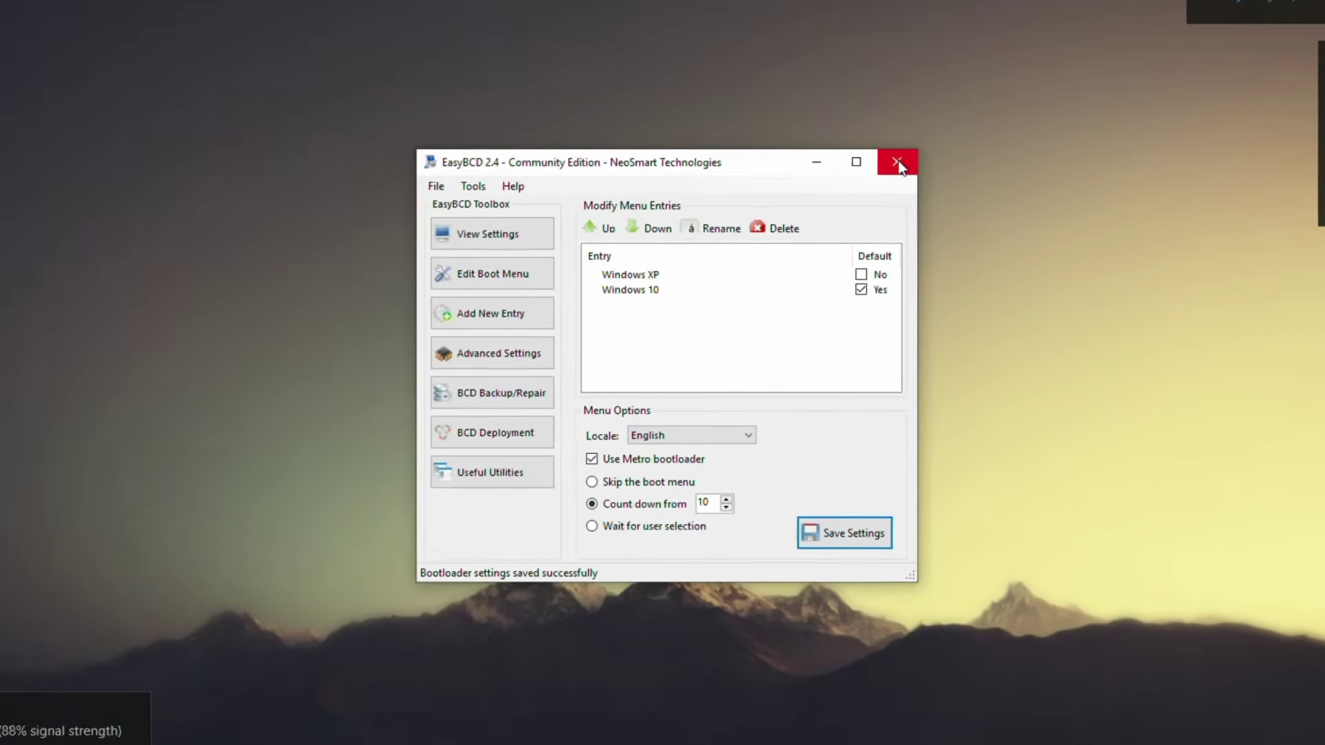
pyautogui.click(1052, 53)
pyautogui.click(784, 449)
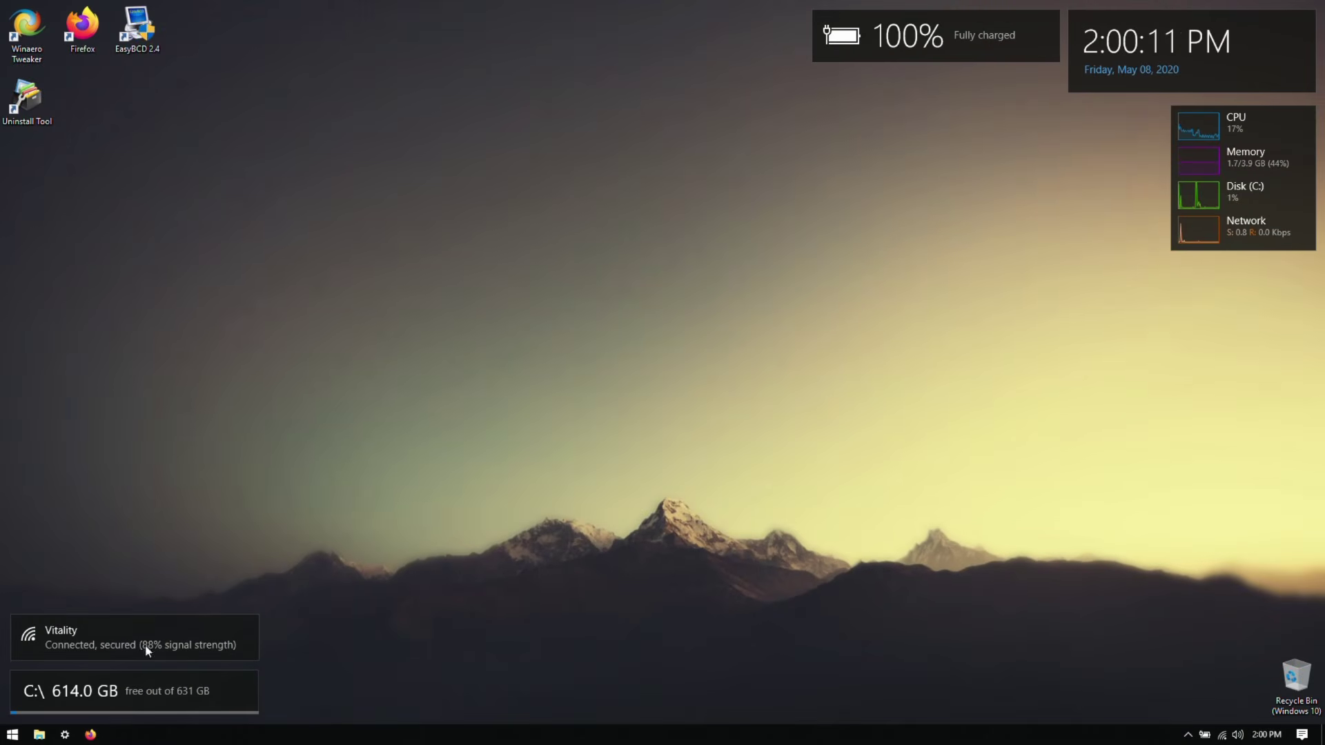
# Restart the computer, check the boot menu's other options and start Windows XP
pyautogui.click(13, 734)
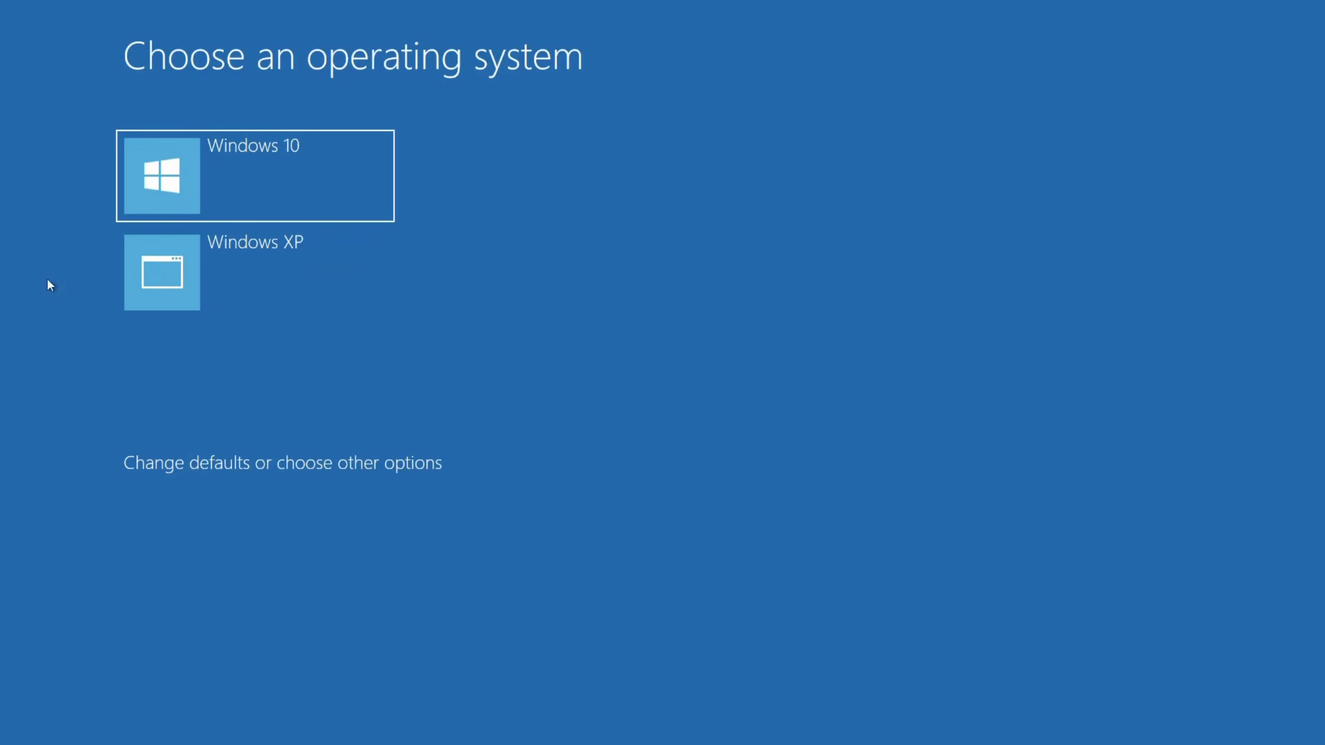
pyautogui.click(193, 465)
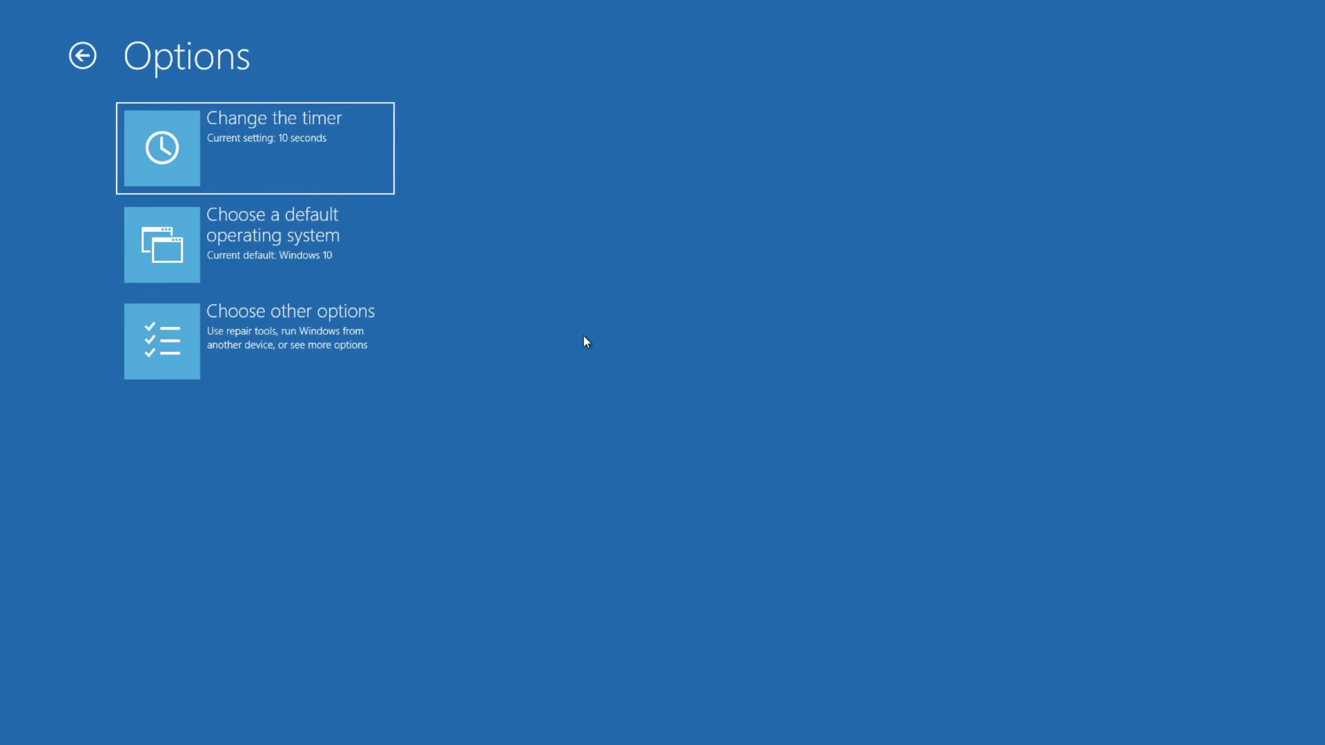
pyautogui.click(90, 56)
pyautogui.click(165, 273)
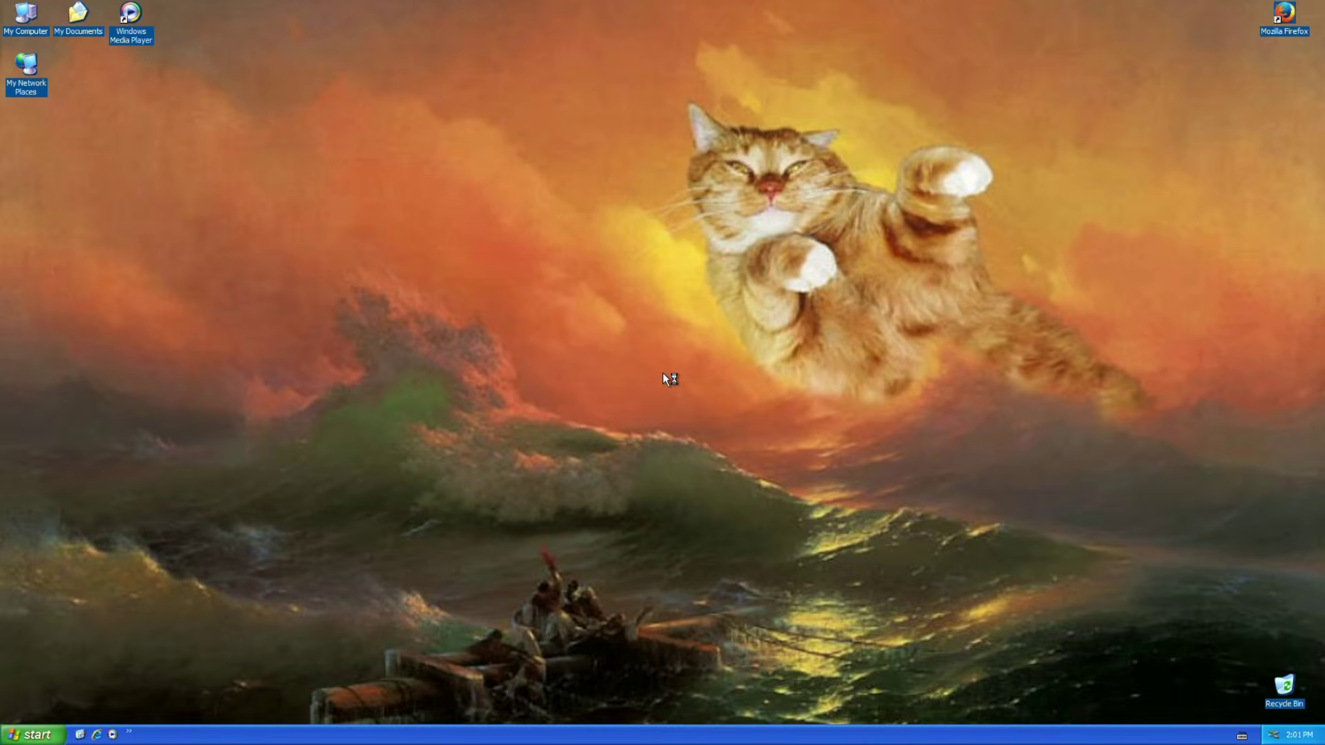
# Open My Computer and move its window higher on the desktop
pyautogui.press('Escape')
pyautogui.press('Escape')
pyautogui.press('super')
pyautogui.press('super+e')
pyautogui.moveTo(717, 278); pyautogui.dragTo(793, 124)
# Run winver and move the About Windows dialog beside the My Computer window
pyautogui.press('super+r')
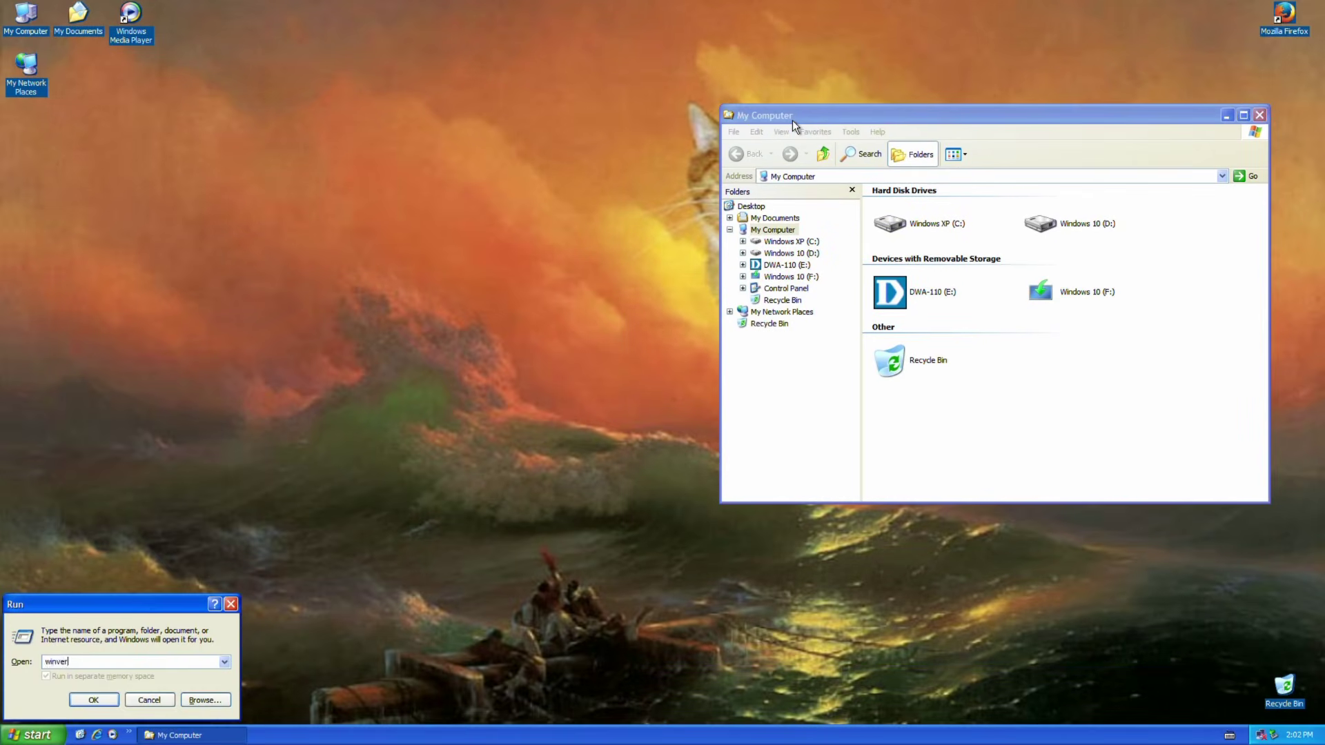
pyautogui.press('Return')
pyautogui.moveTo(159, 33); pyautogui.dragTo(517, 37)
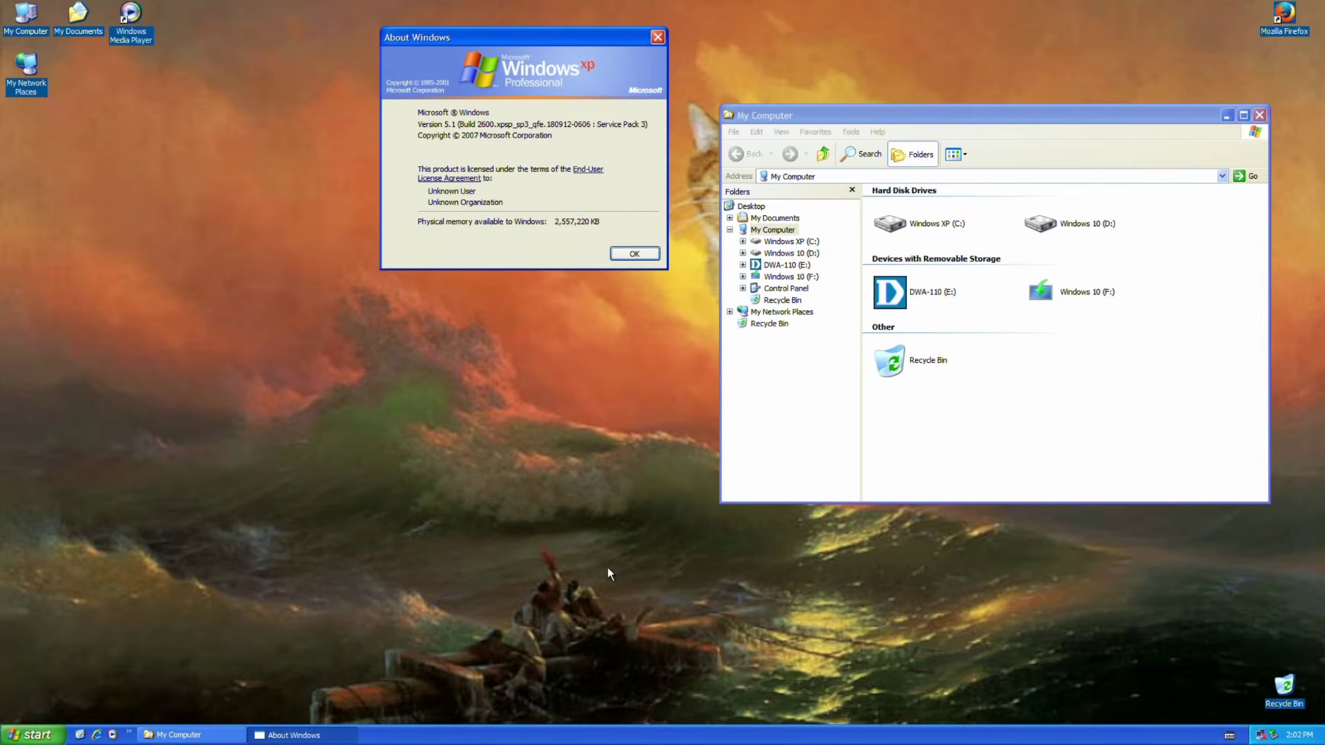
# Open a command prompt with cmd and move its window below the About Windows dialog
pyautogui.press('super+r')
pyautogui.write('cmd')
pyautogui.press('Return')
pyautogui.moveTo(220, 174); pyautogui.dragTo(207, 420)
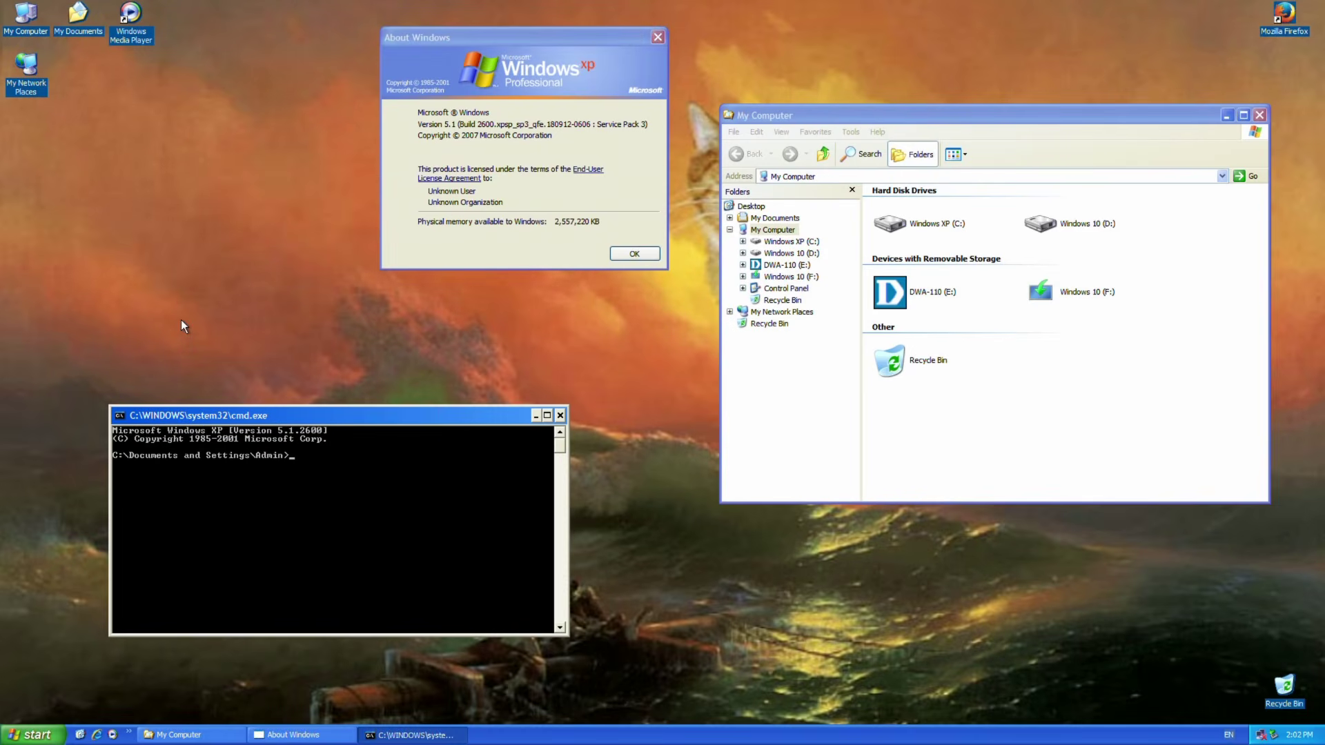
# Restart the computer from Windows XP and choose Windows 10 as the operating system
pyautogui.press('super')
pyautogui.click(209, 704)
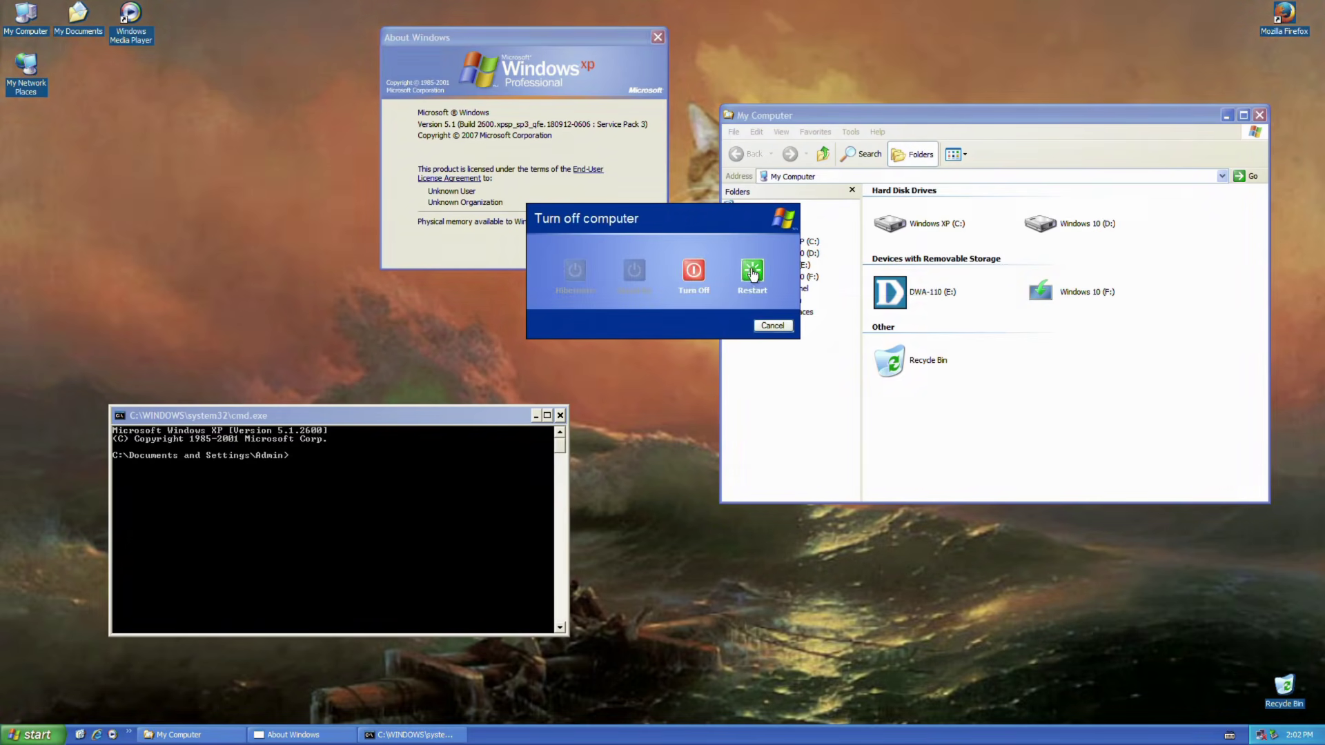
pyautogui.click(752, 275)
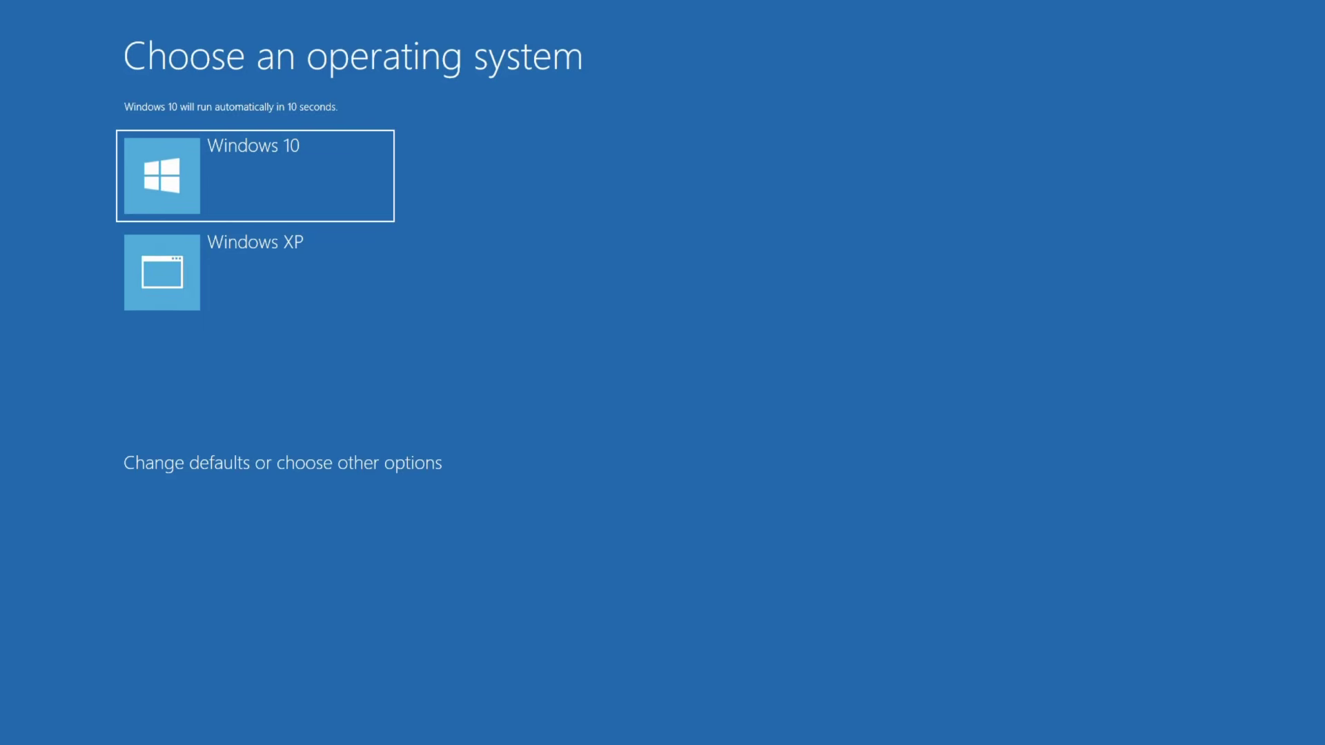
pyautogui.click(123, 198)
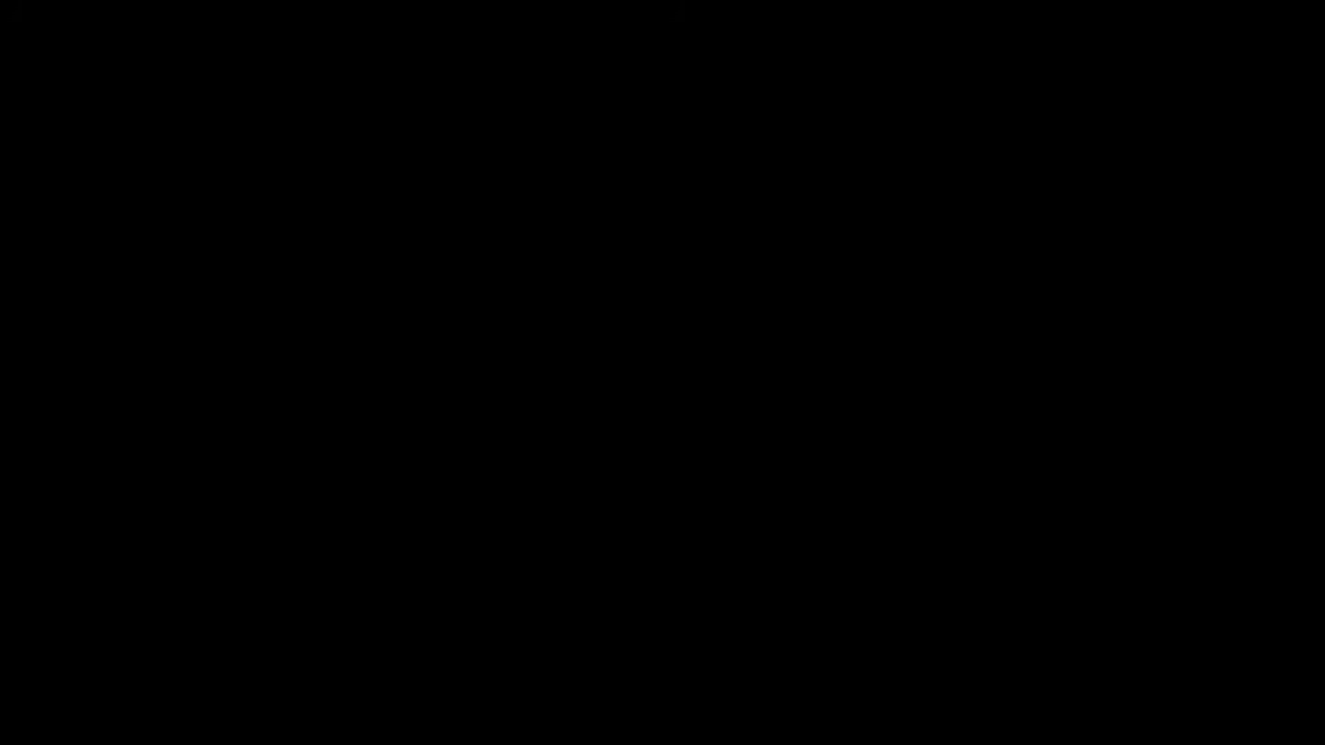